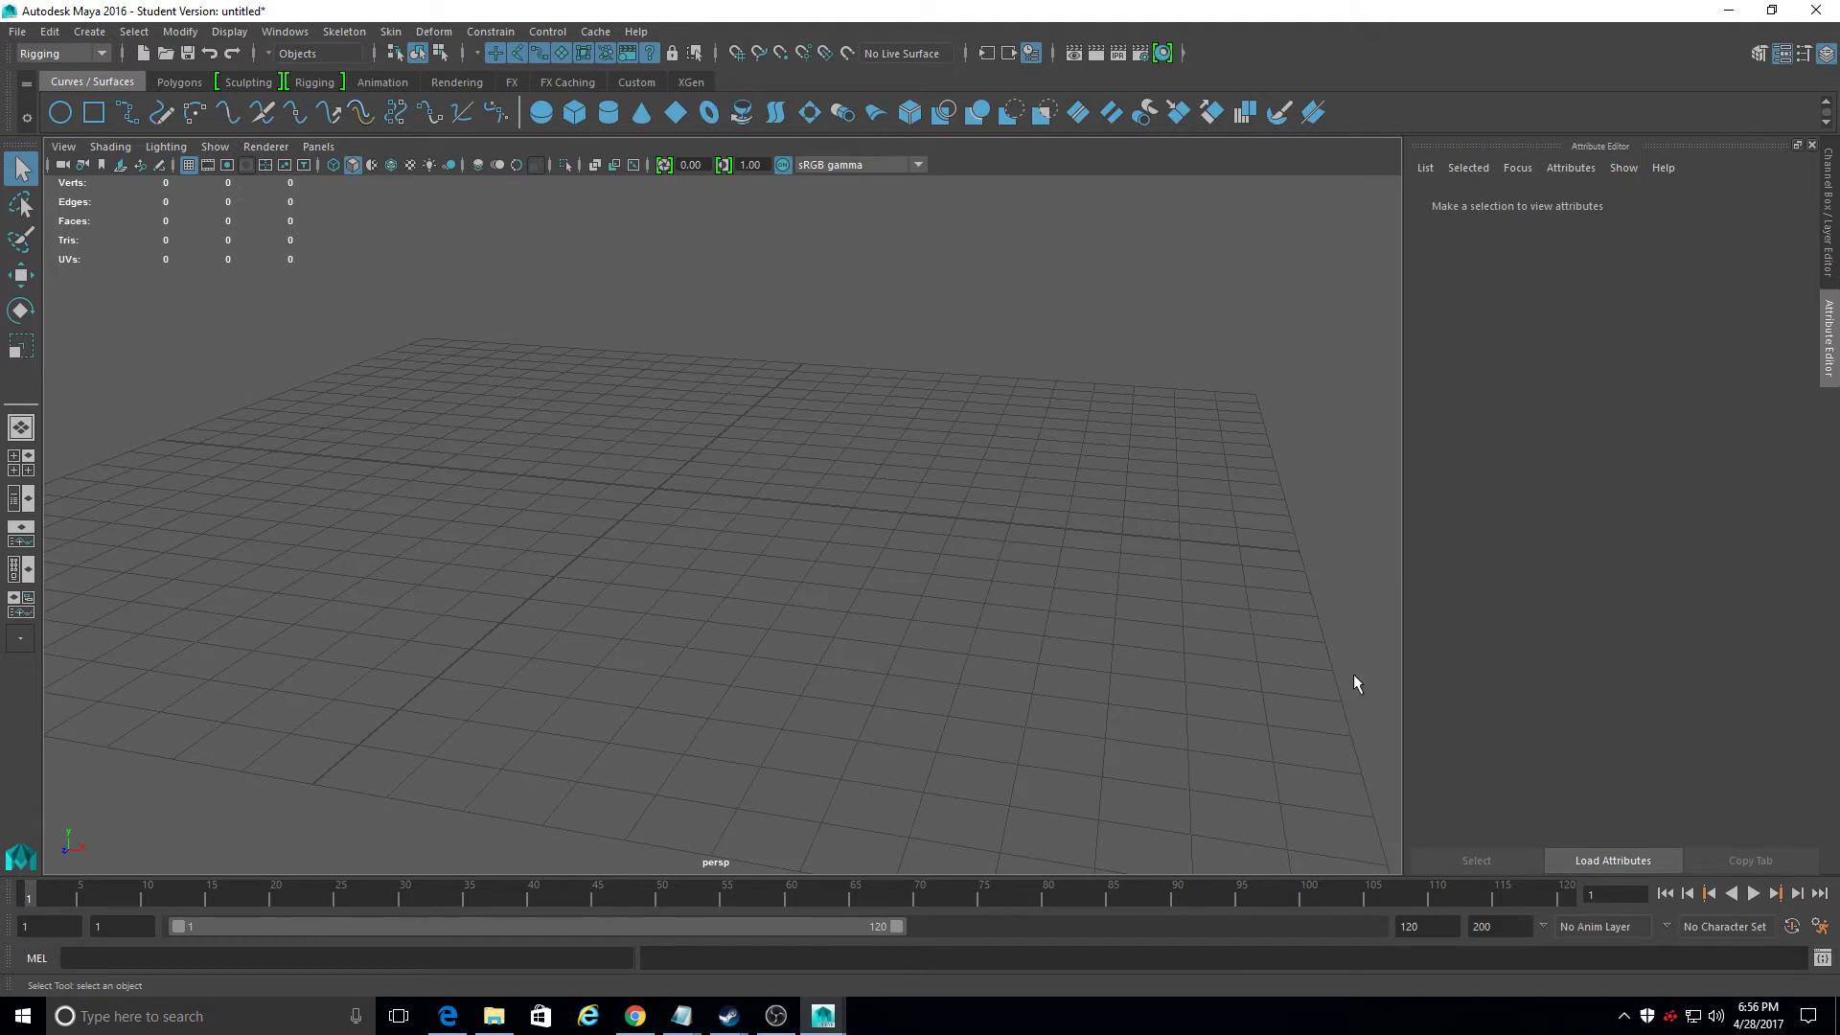
# Step: Create a polygon cube on the grid, about 0.68 wide, 0.59 high and 0.91 deep
pyautogui.keyDown('alt'); pyautogui.moveTo(594, 630); pyautogui.dragTo(663, 573, button='middle'); pyautogui.keyUp('alt')
pyautogui.keyDown('alt'); pyautogui.moveTo(663, 573); pyautogui.dragTo(829, 693); pyautogui.keyUp('alt')
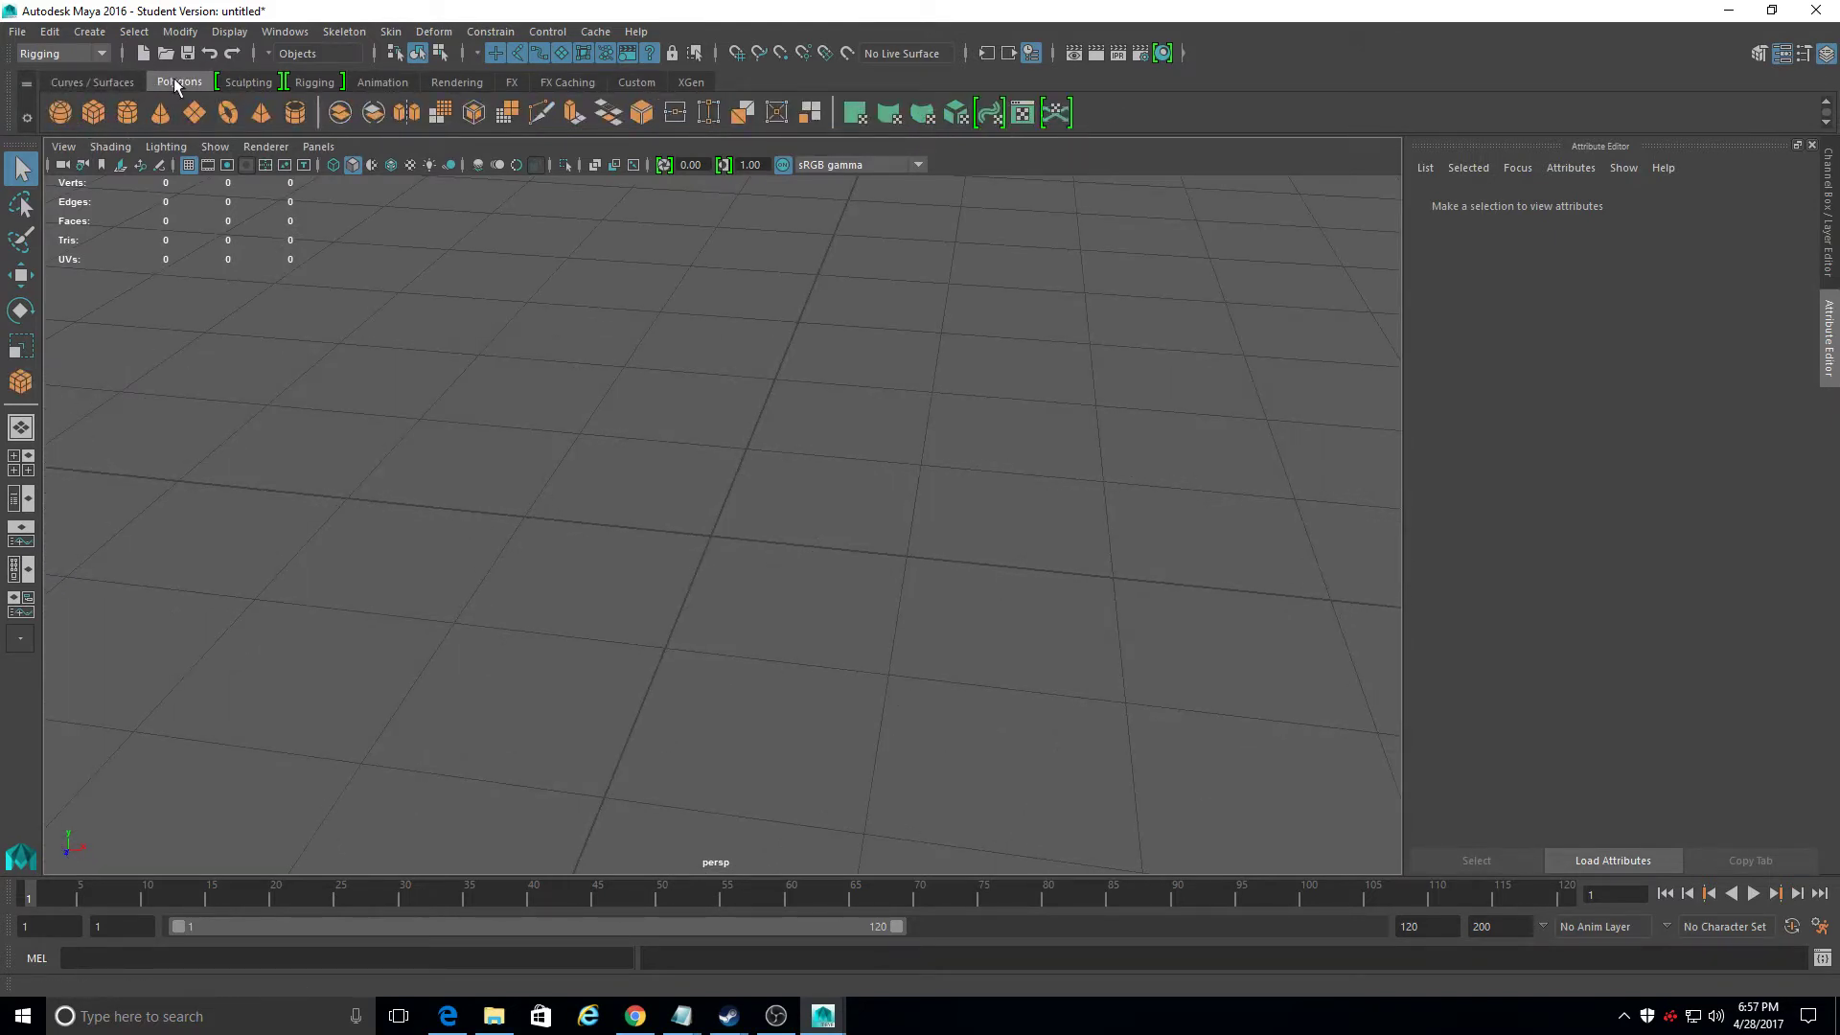
pyautogui.click(99, 111)
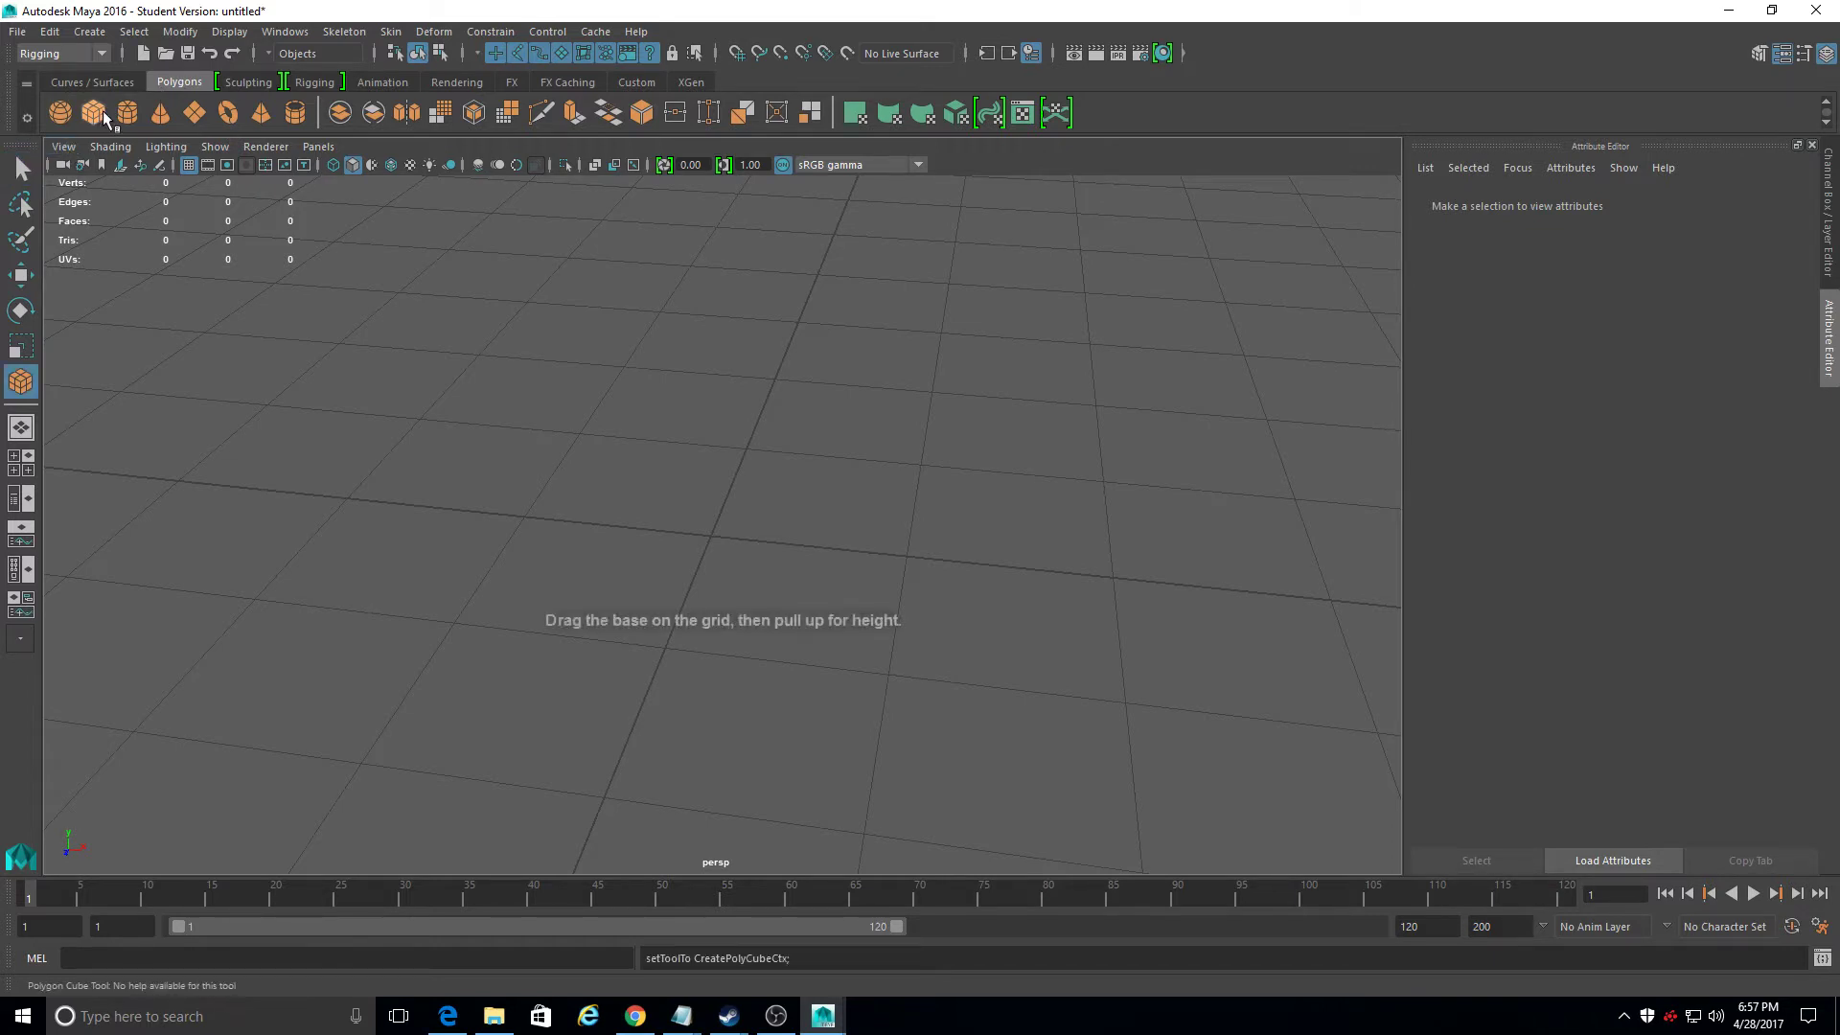
pyautogui.moveTo(655, 543); pyautogui.dragTo(491, 414)
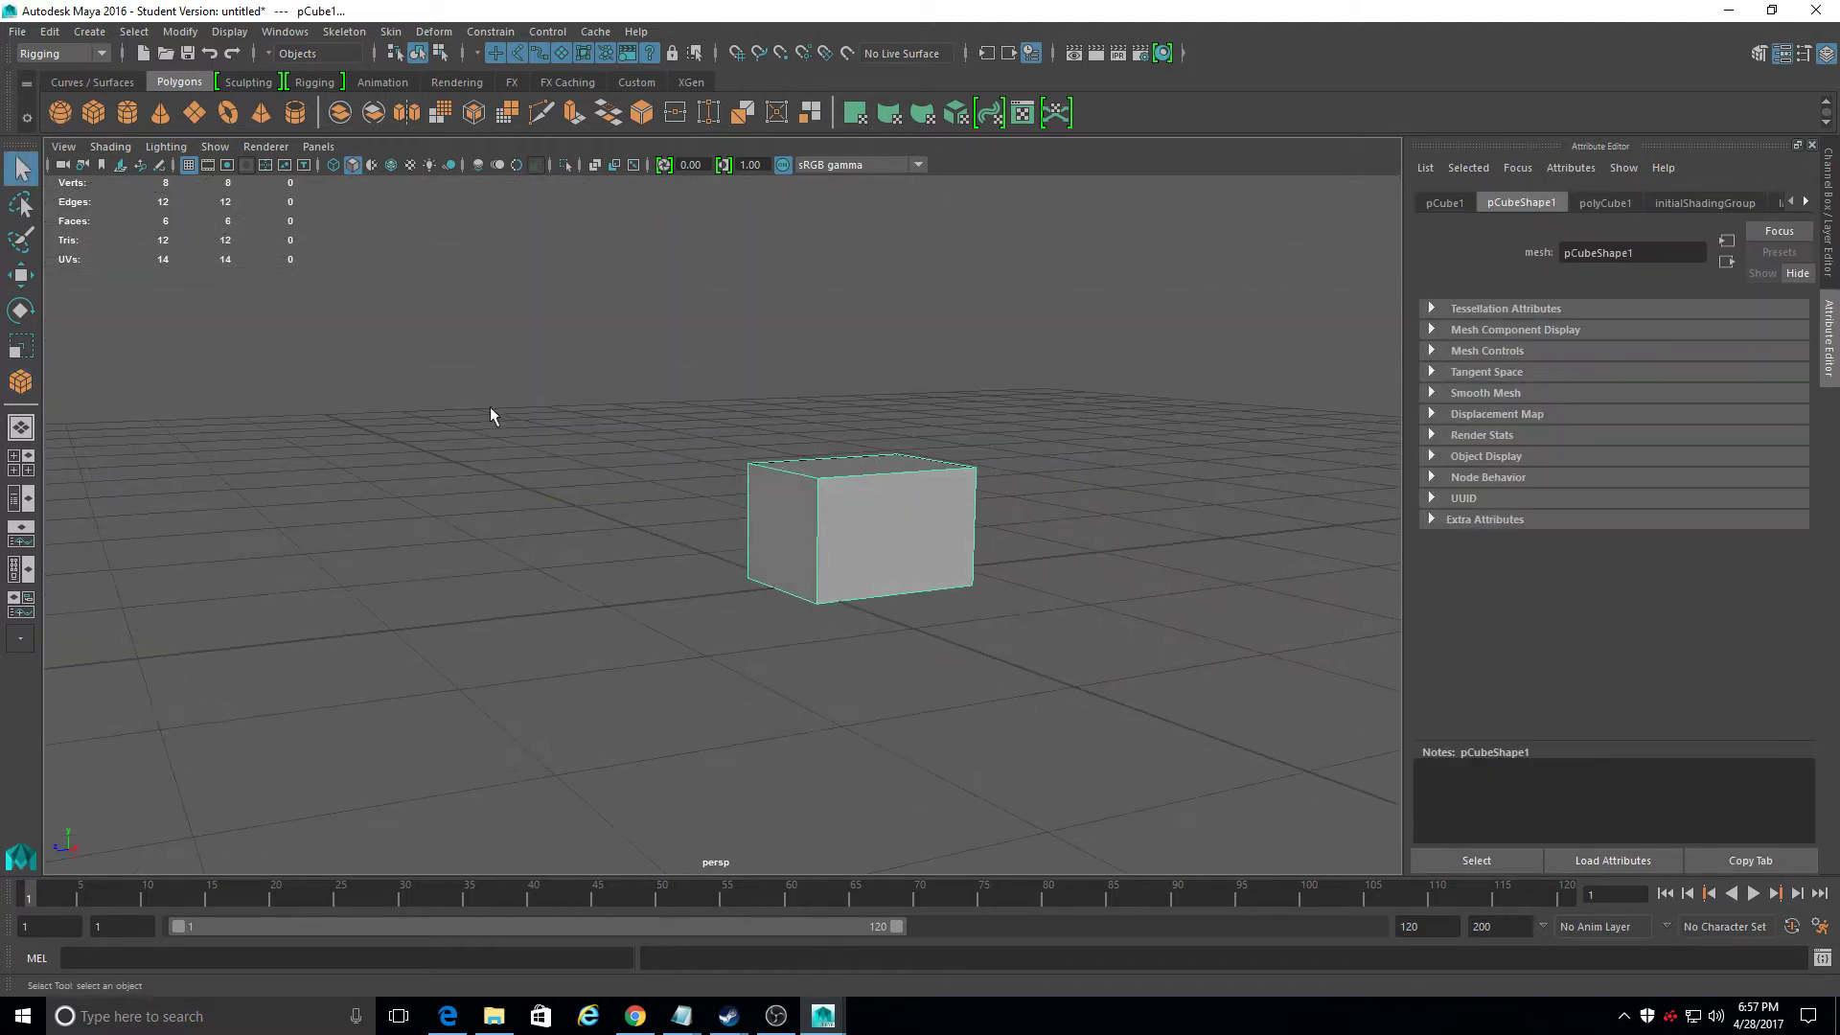
# Step: Scale the cube to about 1.39 in X and 1.44 in Y, and shift it vertically relative to the grid
pyautogui.click(20, 310)
pyautogui.click(21, 345)
pyautogui.keyDown('alt'); pyautogui.moveTo(862, 513); pyautogui.dragTo(780, 530); pyautogui.keyUp('alt')
pyautogui.moveTo(905, 436); pyautogui.dragTo(1039, 480)
pyautogui.keyDown('alt'); pyautogui.moveTo(810, 504); pyautogui.dragTo(767, 501); pyautogui.keyUp('alt')
pyautogui.moveTo(652, 497)
pyautogui.keyDown('alt'); pyautogui.mouseDown()
pyautogui.moveTo(624, 623)
pyautogui.moveTo(605, 573)
pyautogui.moveTo(657, 495)
pyautogui.mouseUp(); pyautogui.keyUp('alt')
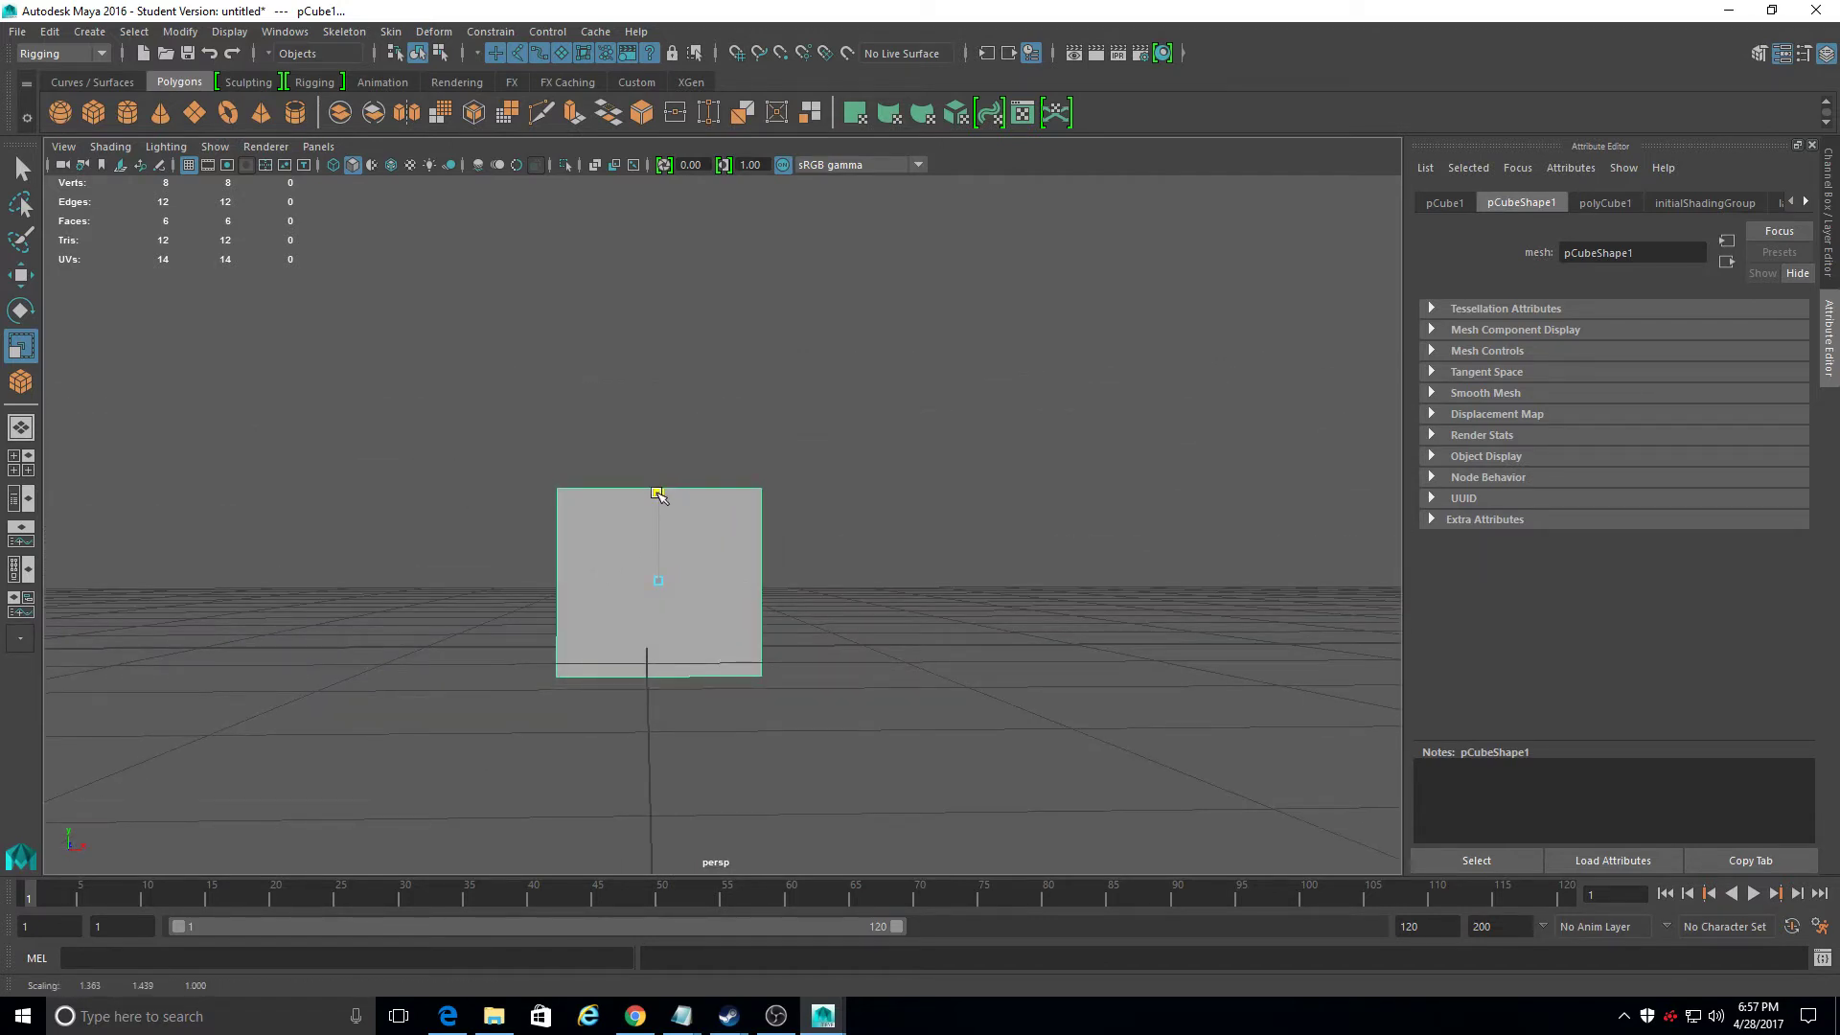
pyautogui.click(21, 276)
pyautogui.moveTo(660, 486); pyautogui.dragTo(598, 595)
pyautogui.keyDown('alt'); pyautogui.moveTo(597, 594); pyautogui.dragTo(613, 540, button='middle'); pyautogui.keyUp('alt')
# Step: Switch to the Modeling menu set and use Multi-Cut to insert four edge loops close to the side face's four borders
pyautogui.click(80, 54)
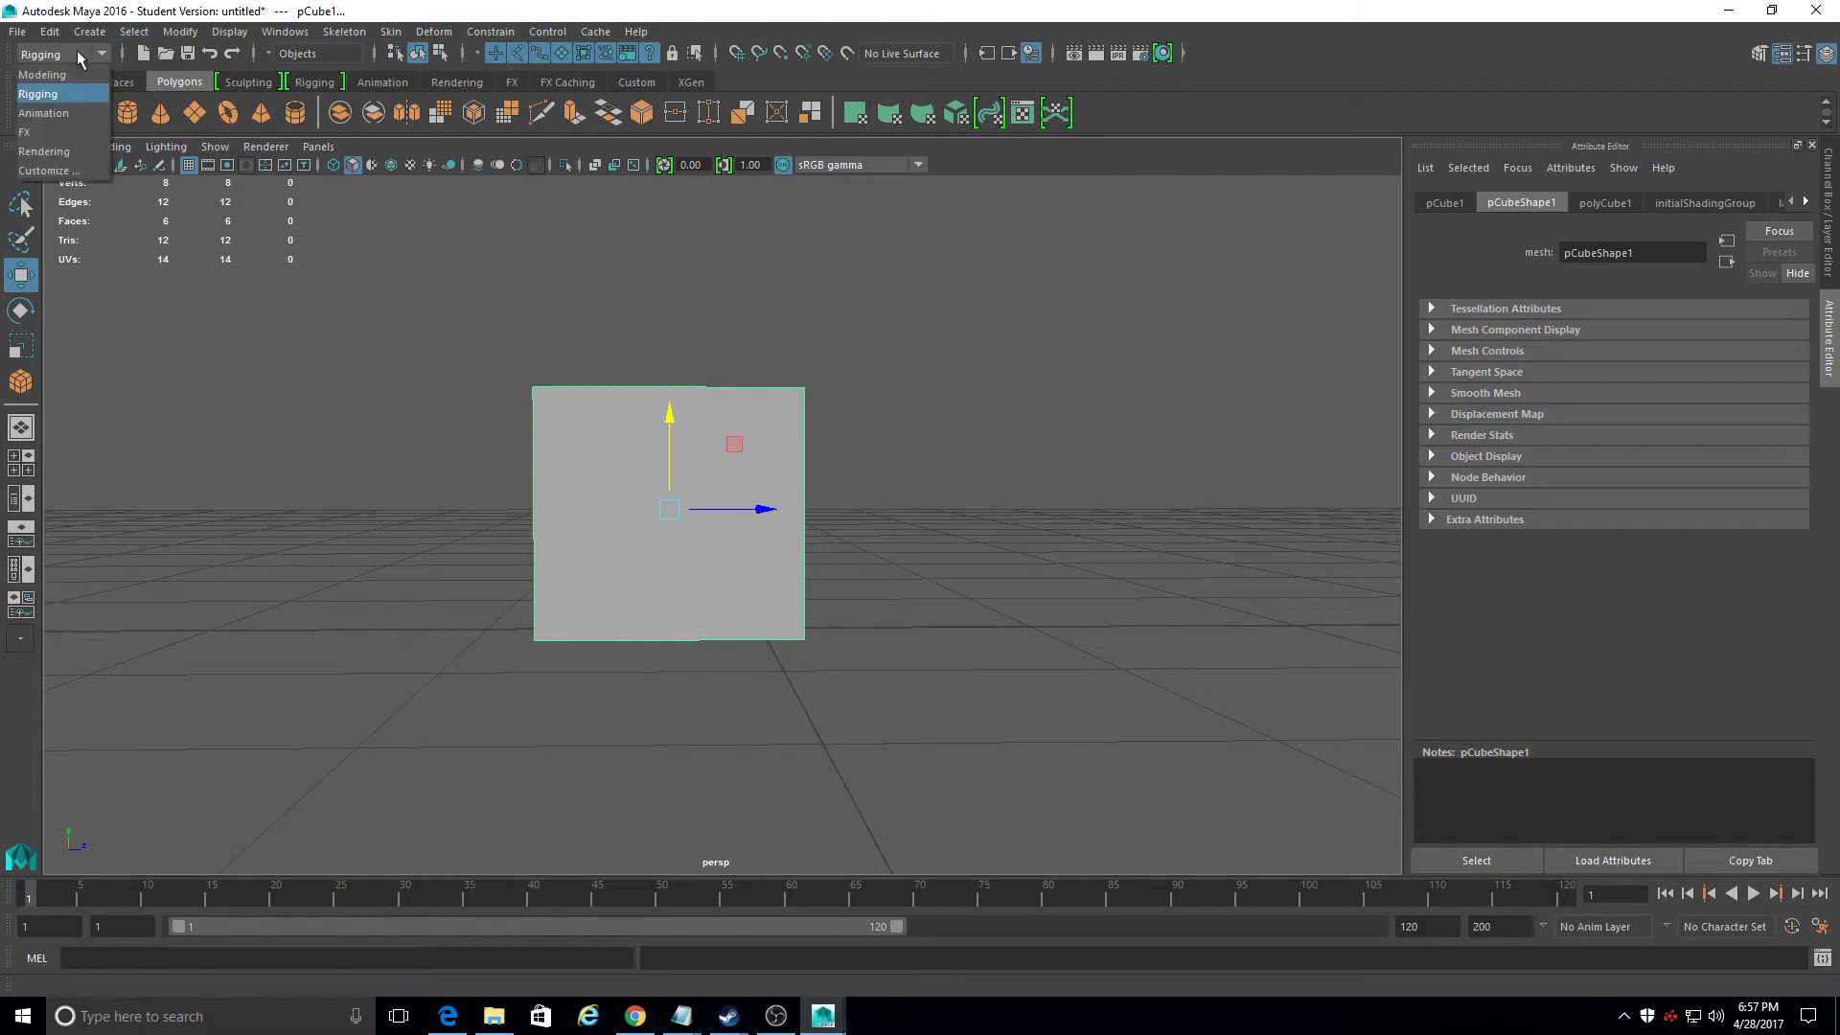
pyautogui.click(42, 74)
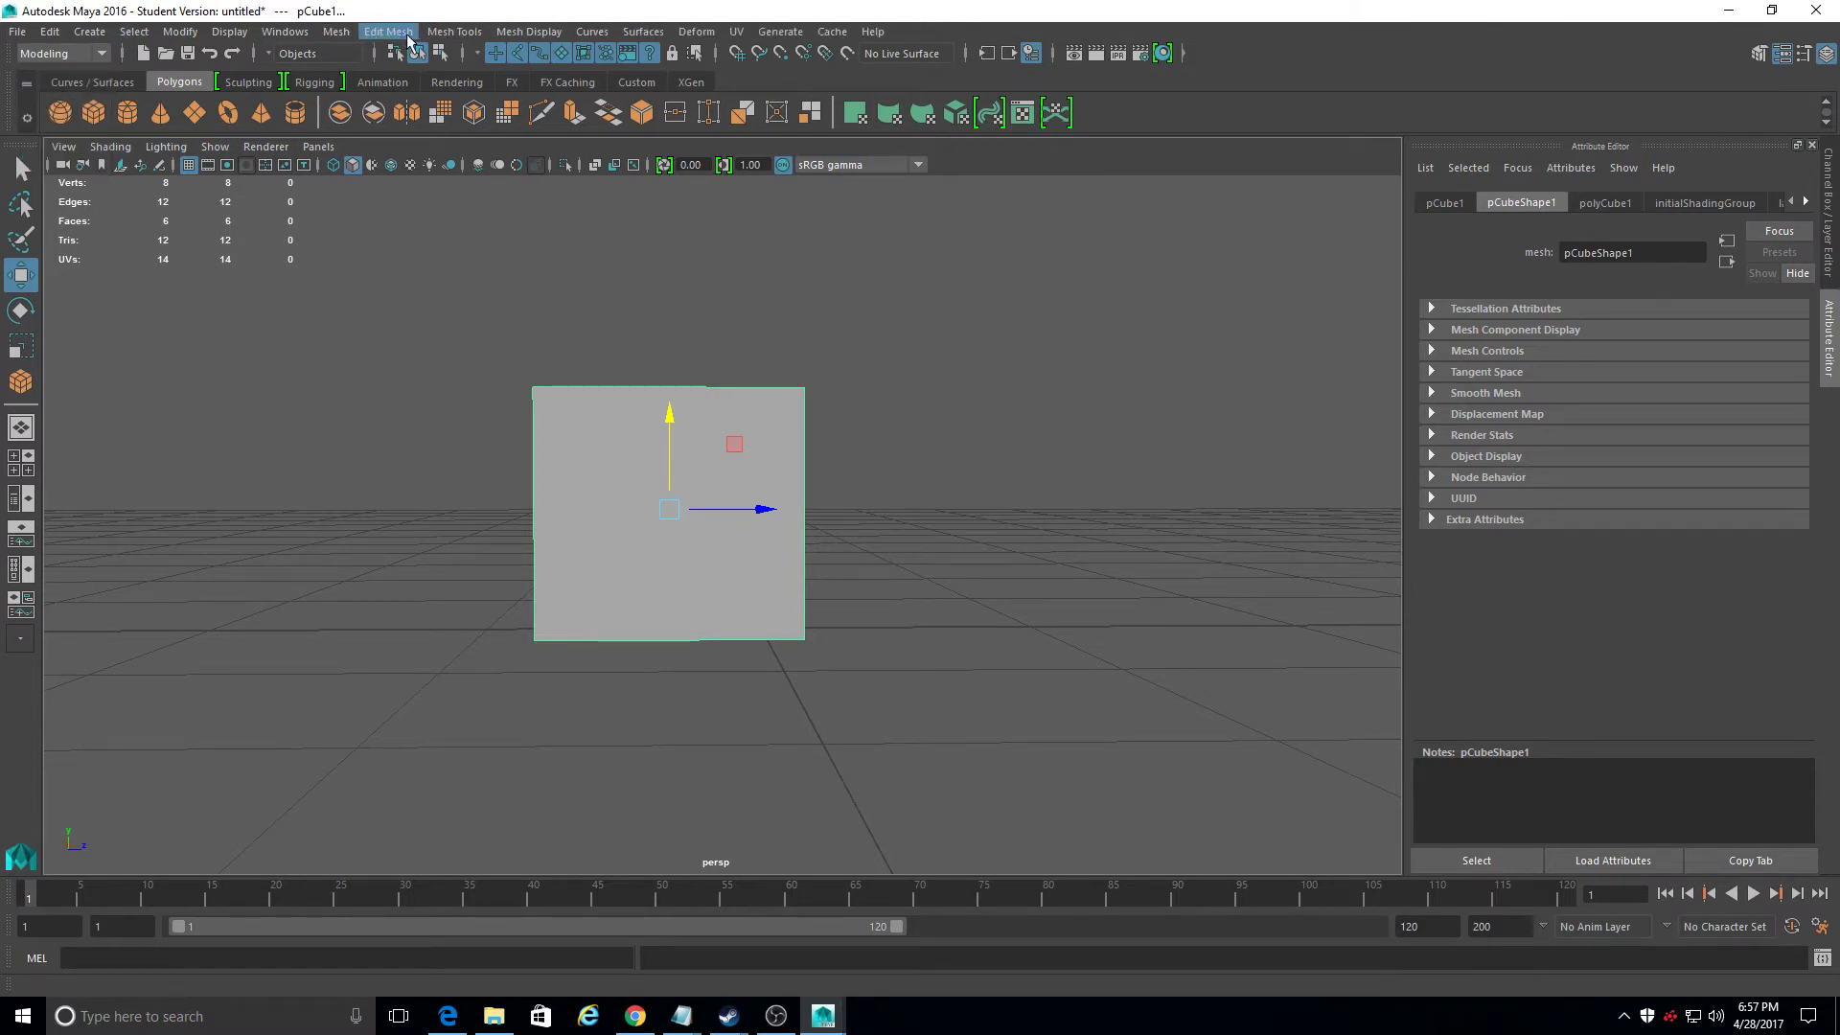
pyautogui.click(443, 39)
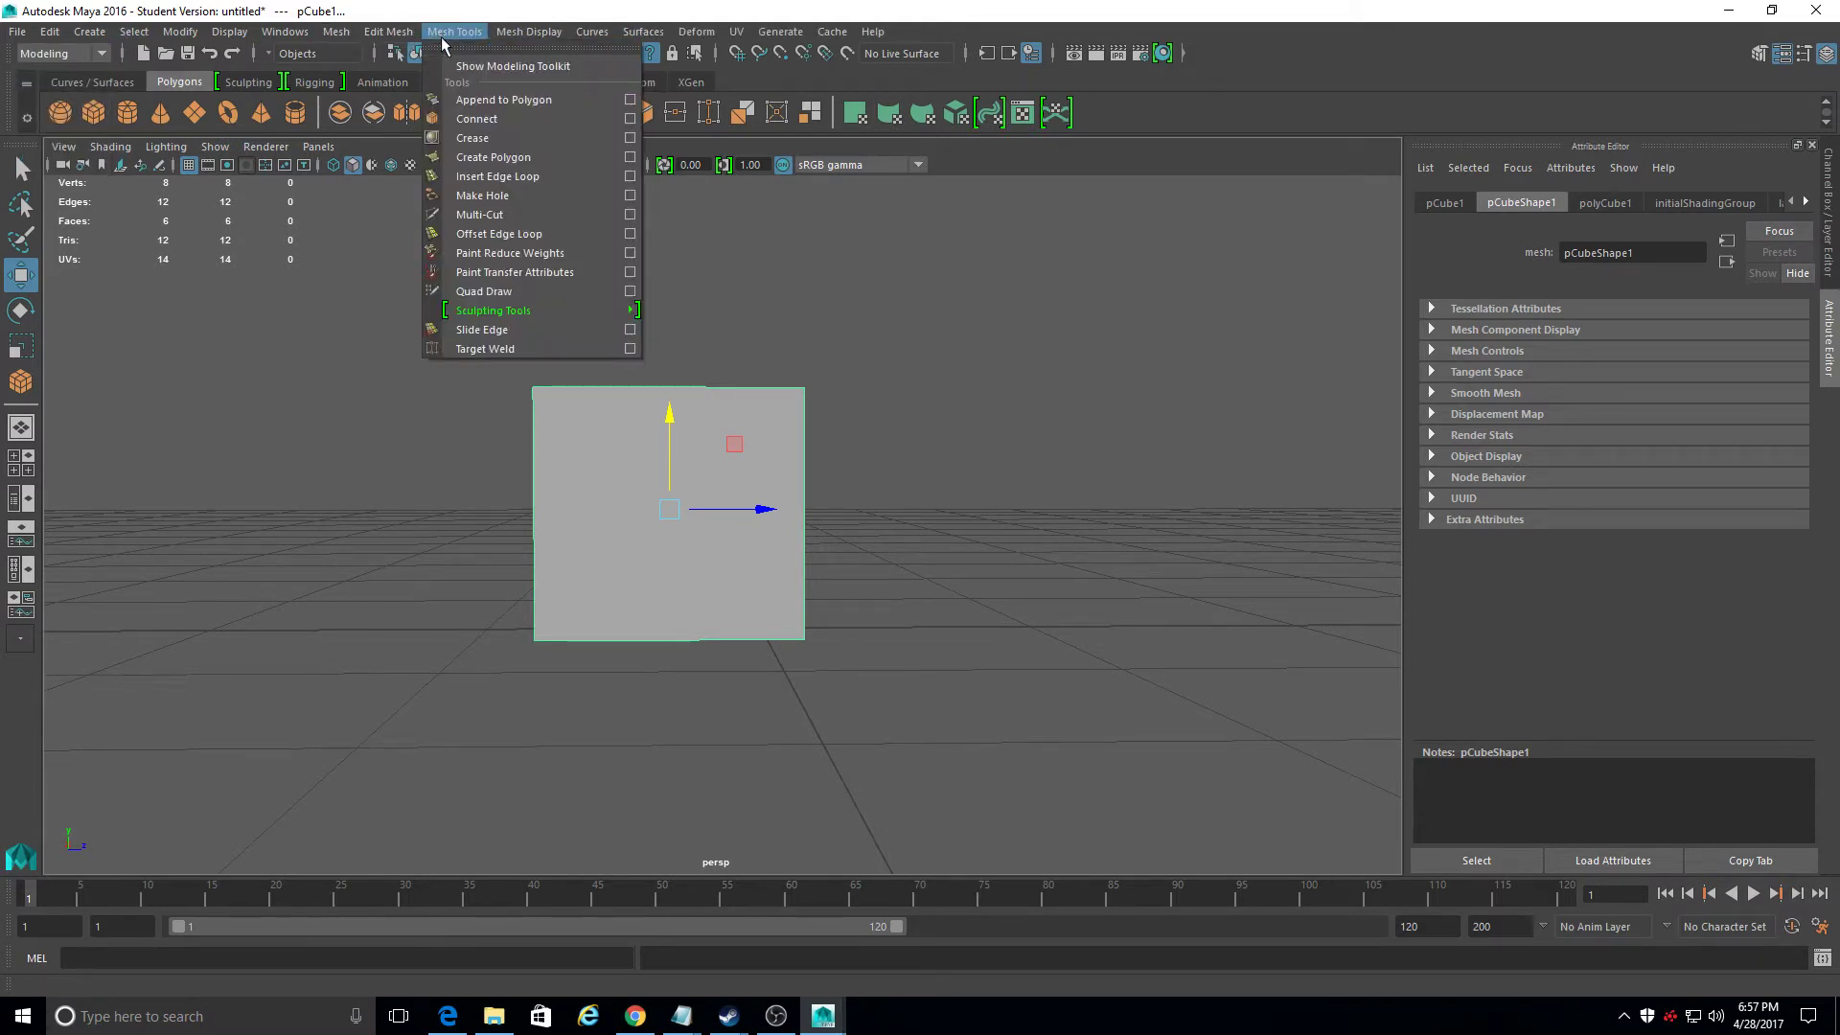
pyautogui.click(522, 215)
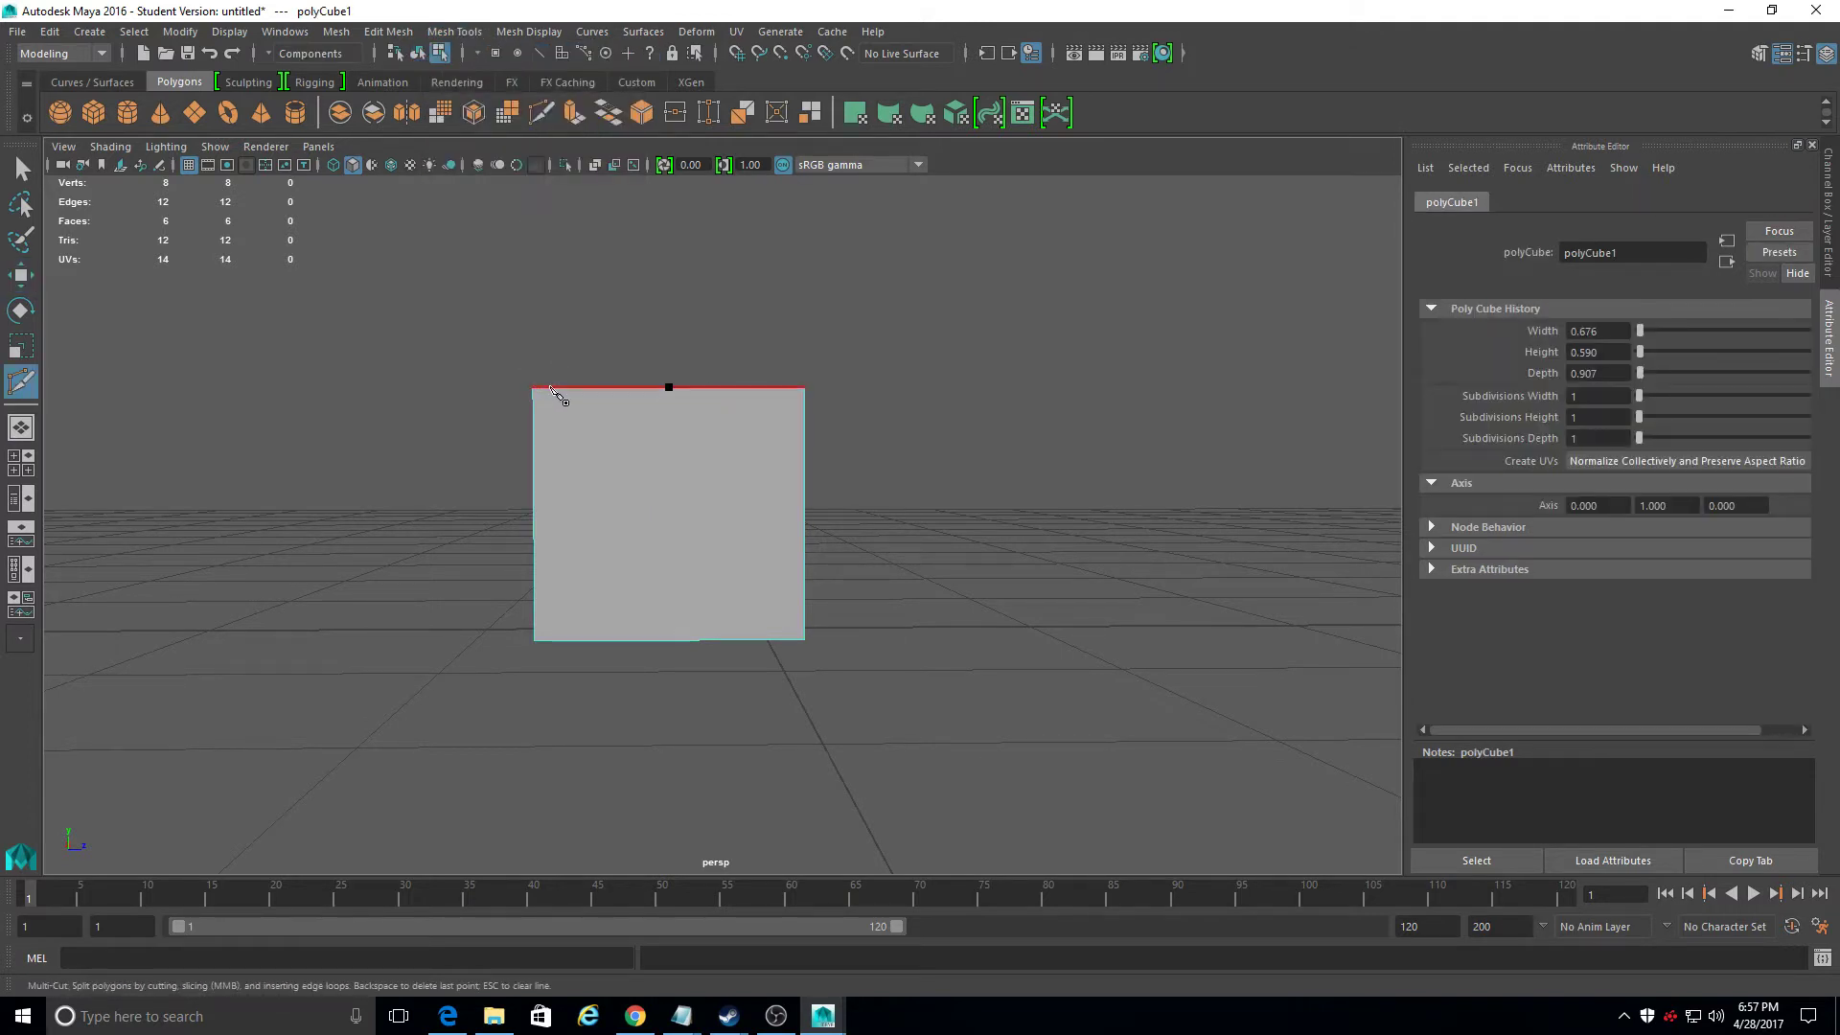
pyautogui.press('ctrl')
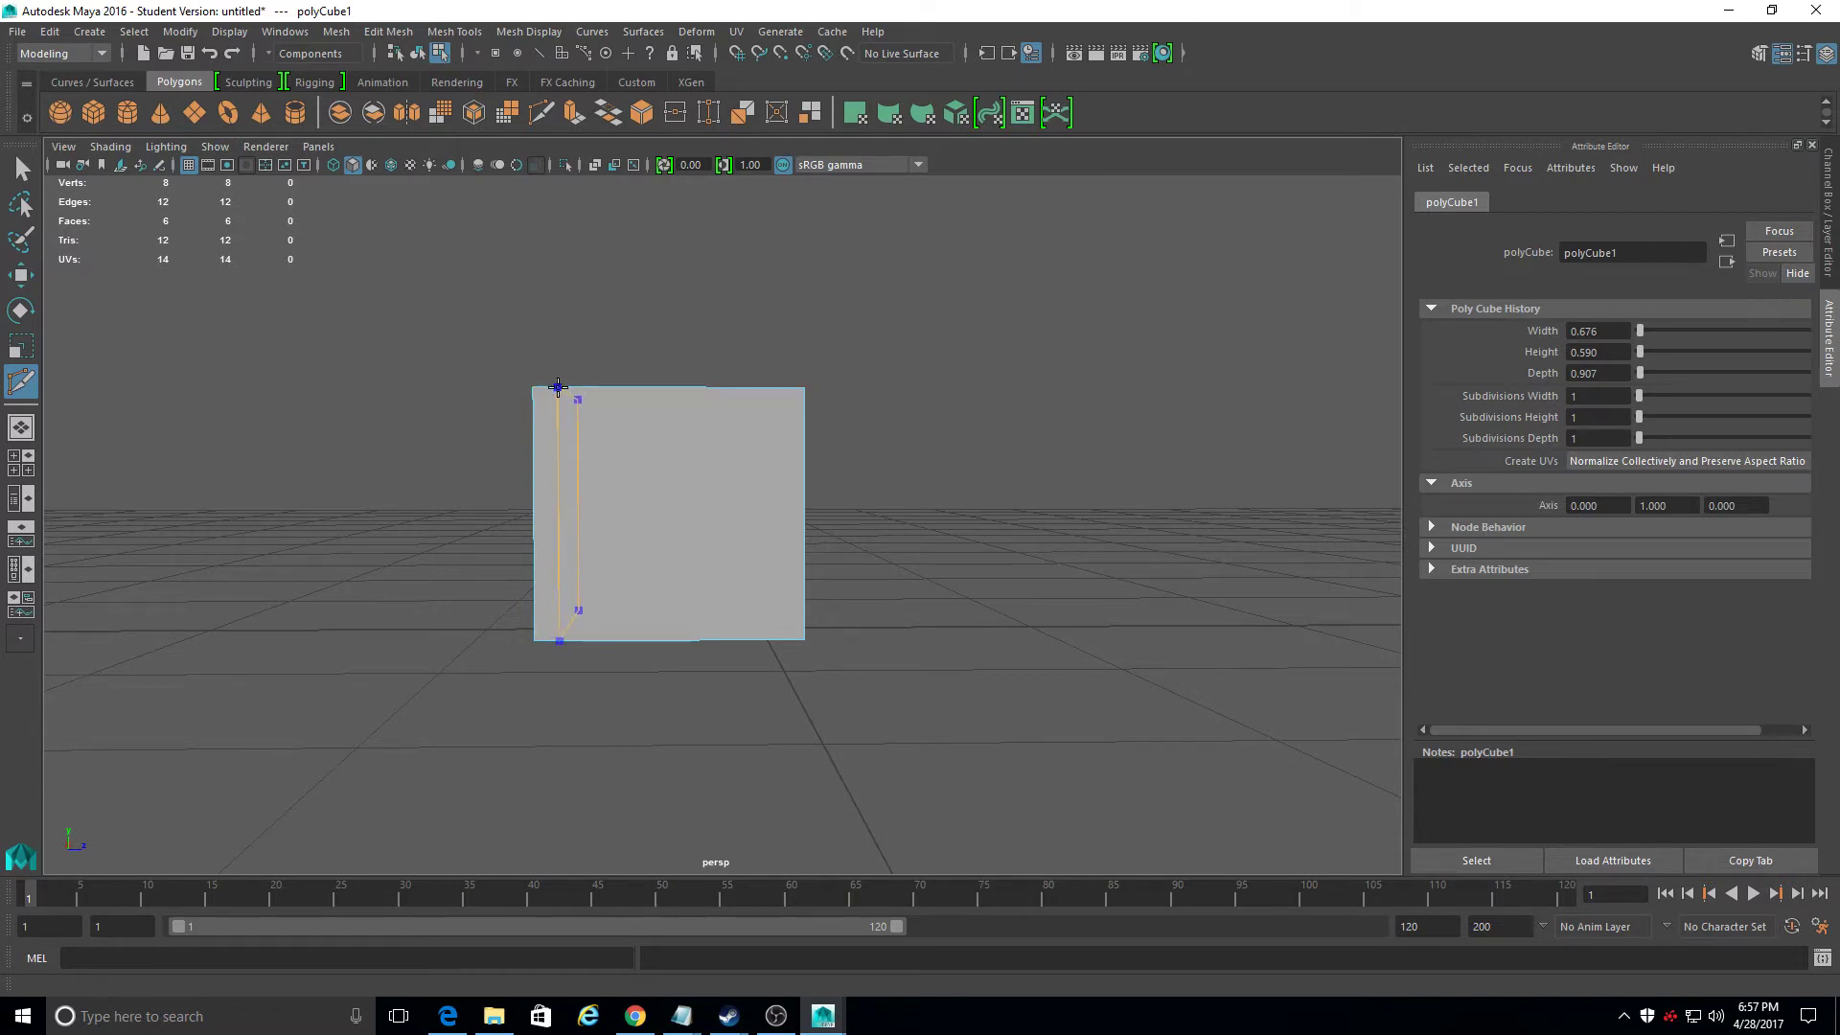
pyautogui.keyDown('ctrl'); pyautogui.click(558, 386); pyautogui.keyUp('ctrl')
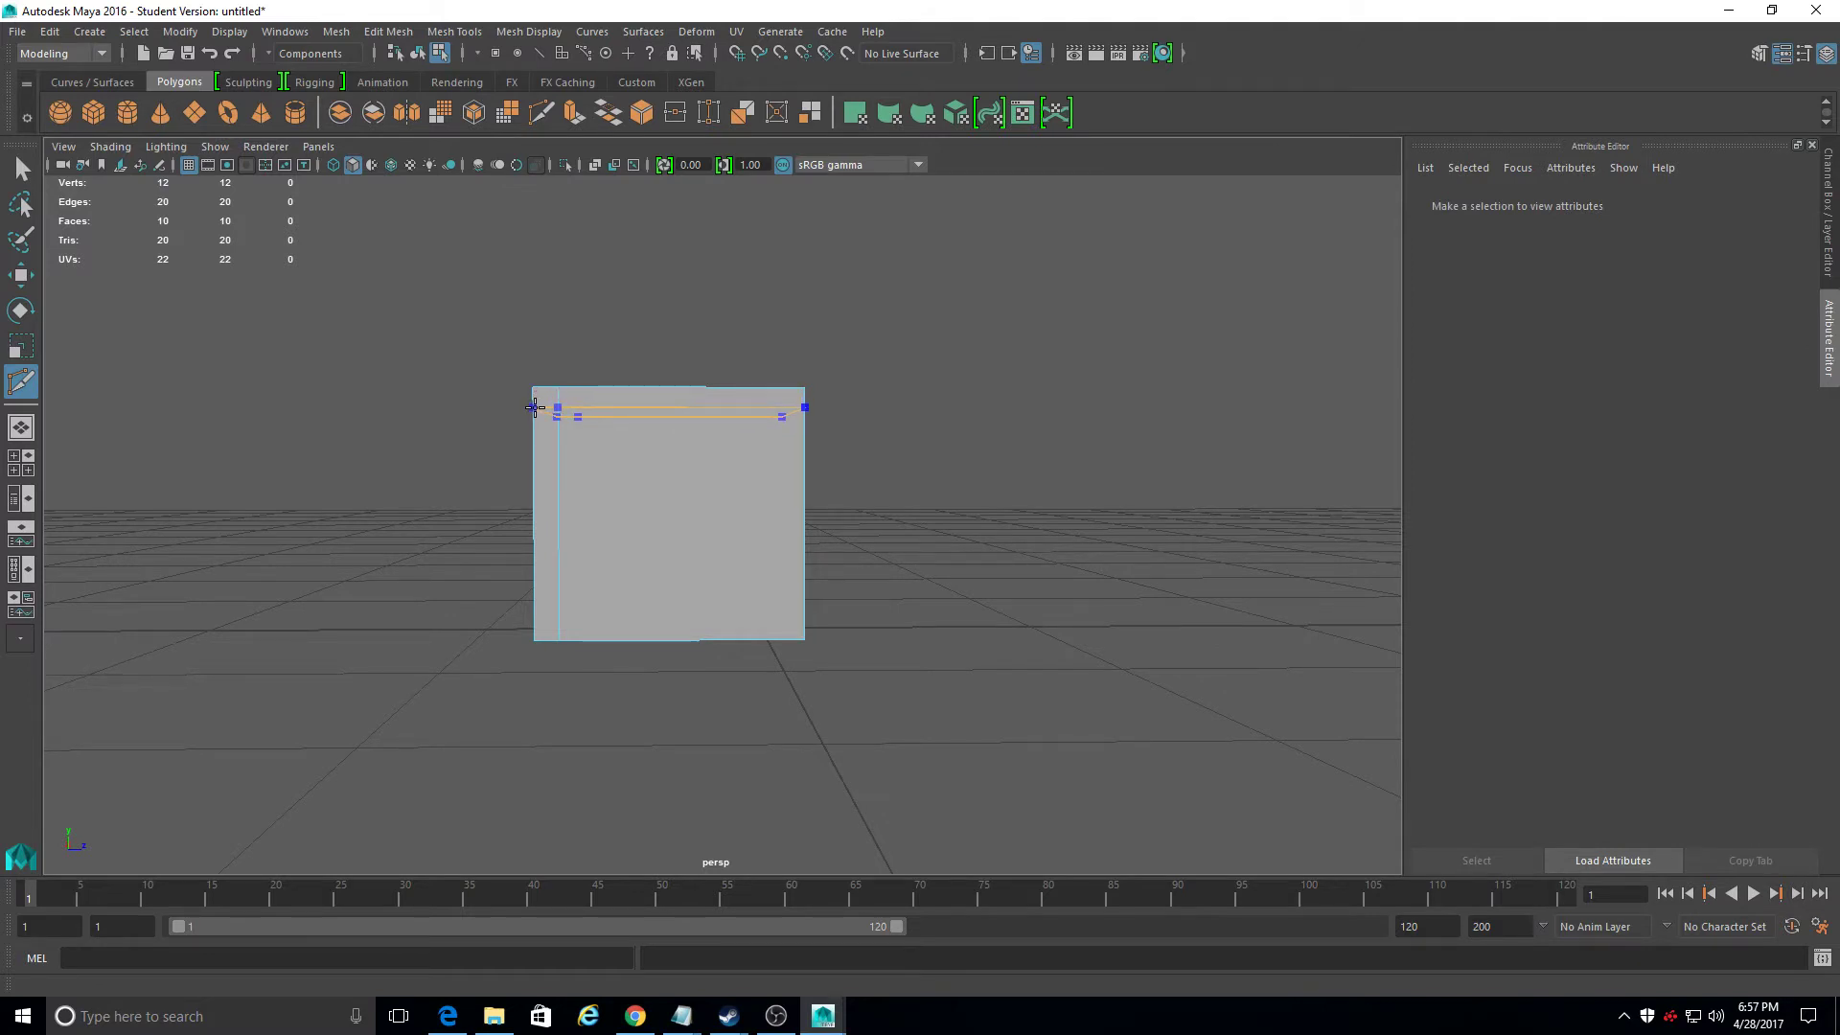
pyautogui.keyDown('ctrl'); pyautogui.click(535, 408); pyautogui.keyUp('ctrl')
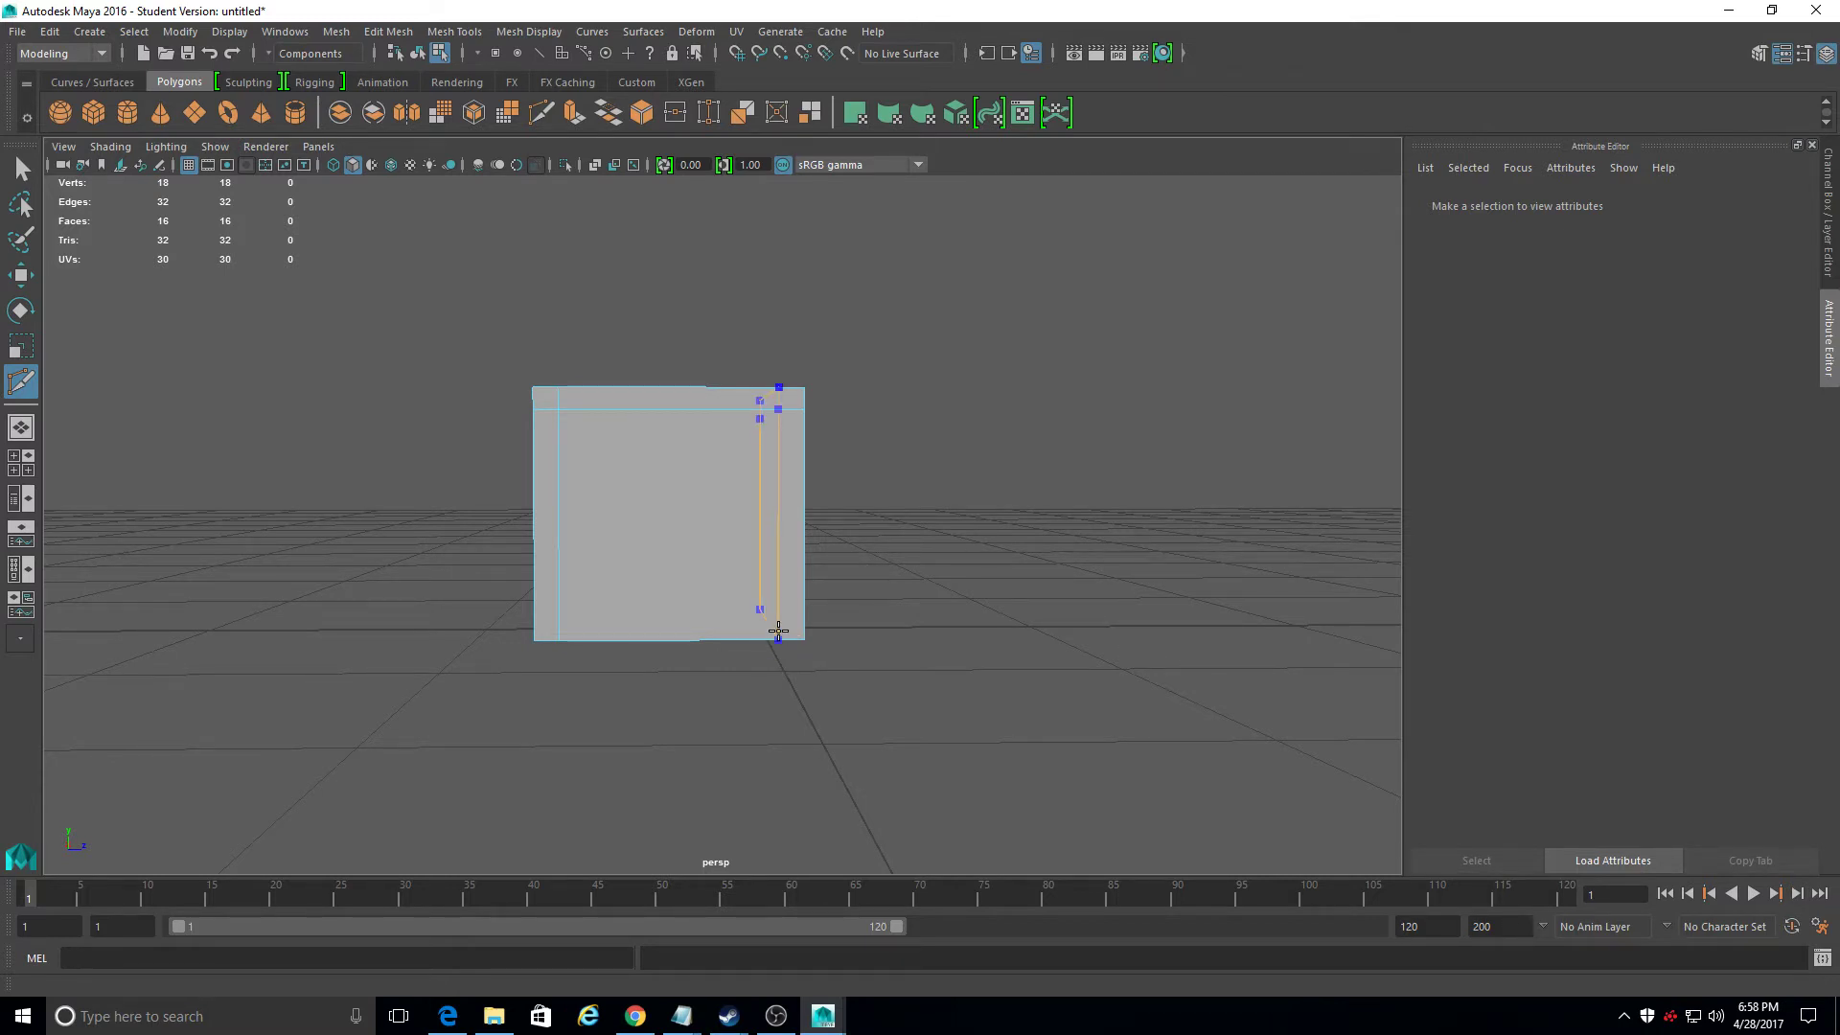
pyautogui.keyDown('ctrl'); pyautogui.click(778, 631); pyautogui.keyUp('ctrl')
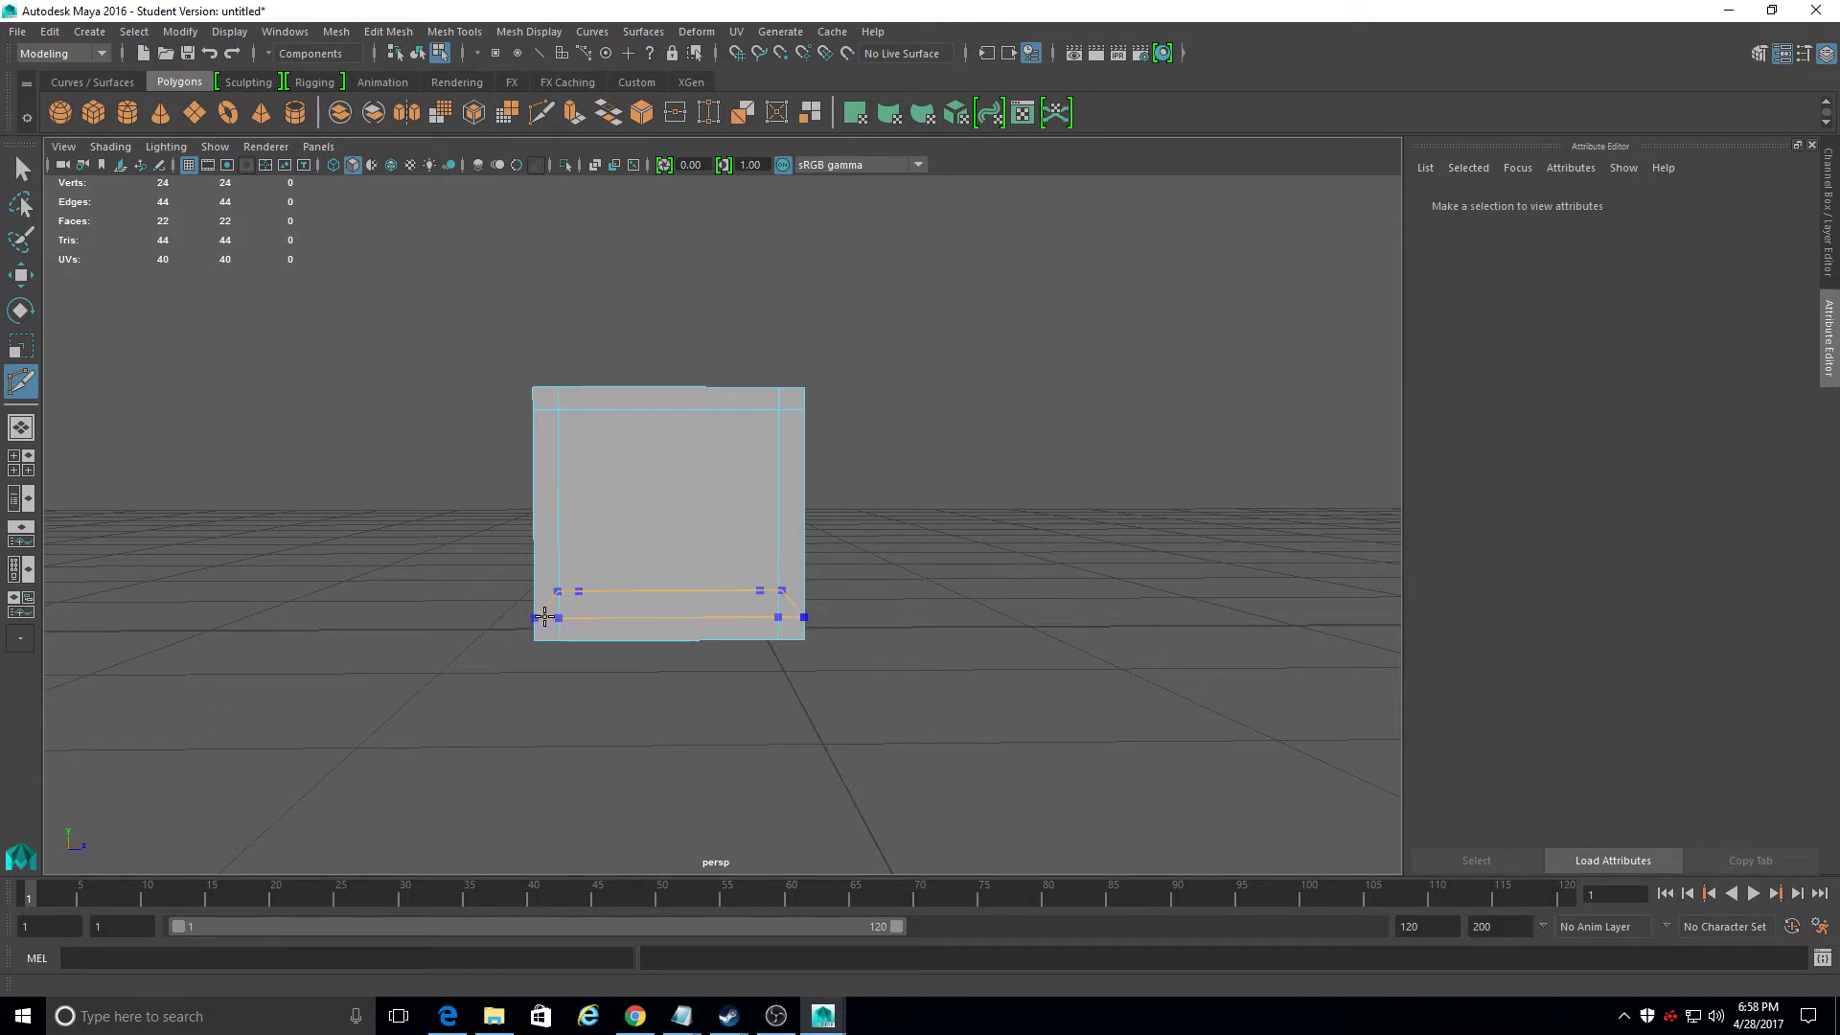
pyautogui.keyDown('ctrl'); pyautogui.click(548, 618); pyautogui.keyUp('ctrl')
# Step: Insert two vertical edge loops on the adjacent side face, one close to each of its vertical edges
pyautogui.keyDown('alt'); pyautogui.moveTo(561, 648); pyautogui.dragTo(811, 632); pyautogui.keyUp('alt')
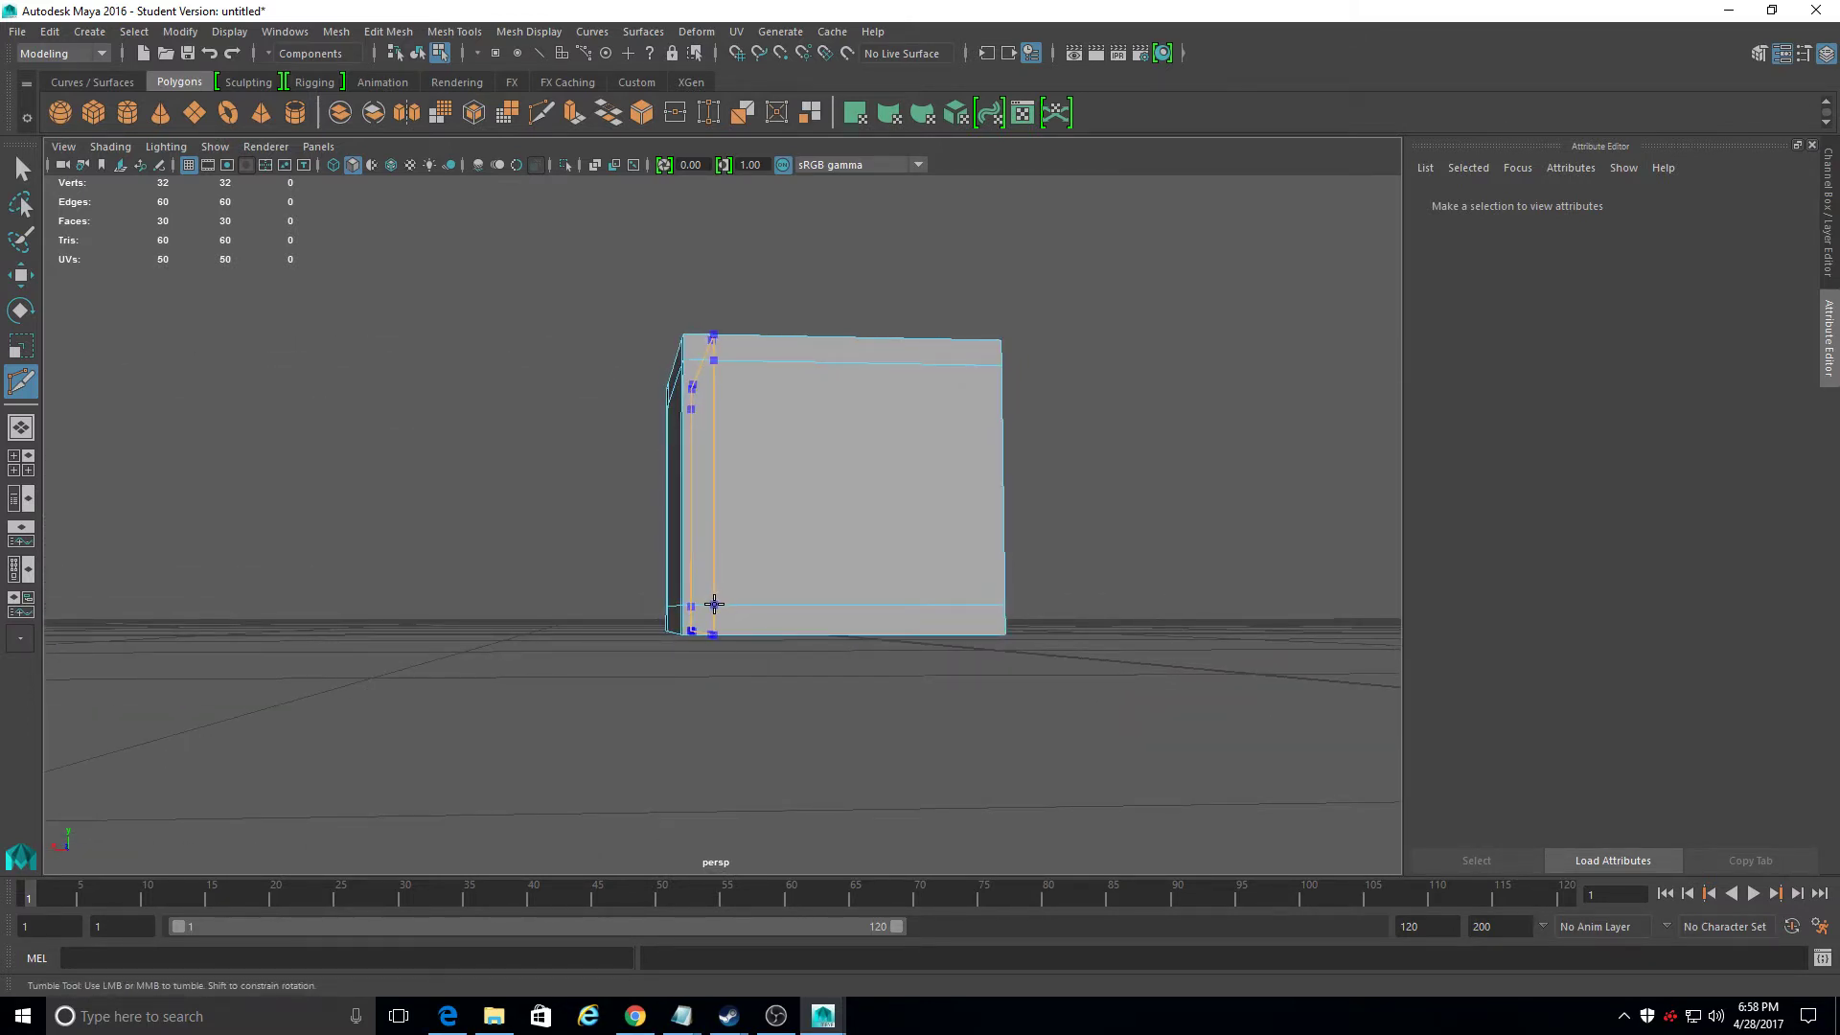
pyautogui.keyDown('ctrl'); pyautogui.click(713, 604); pyautogui.keyUp('ctrl')
pyautogui.keyDown('alt'); pyautogui.moveTo(711, 625); pyautogui.dragTo(686, 665); pyautogui.keyUp('alt')
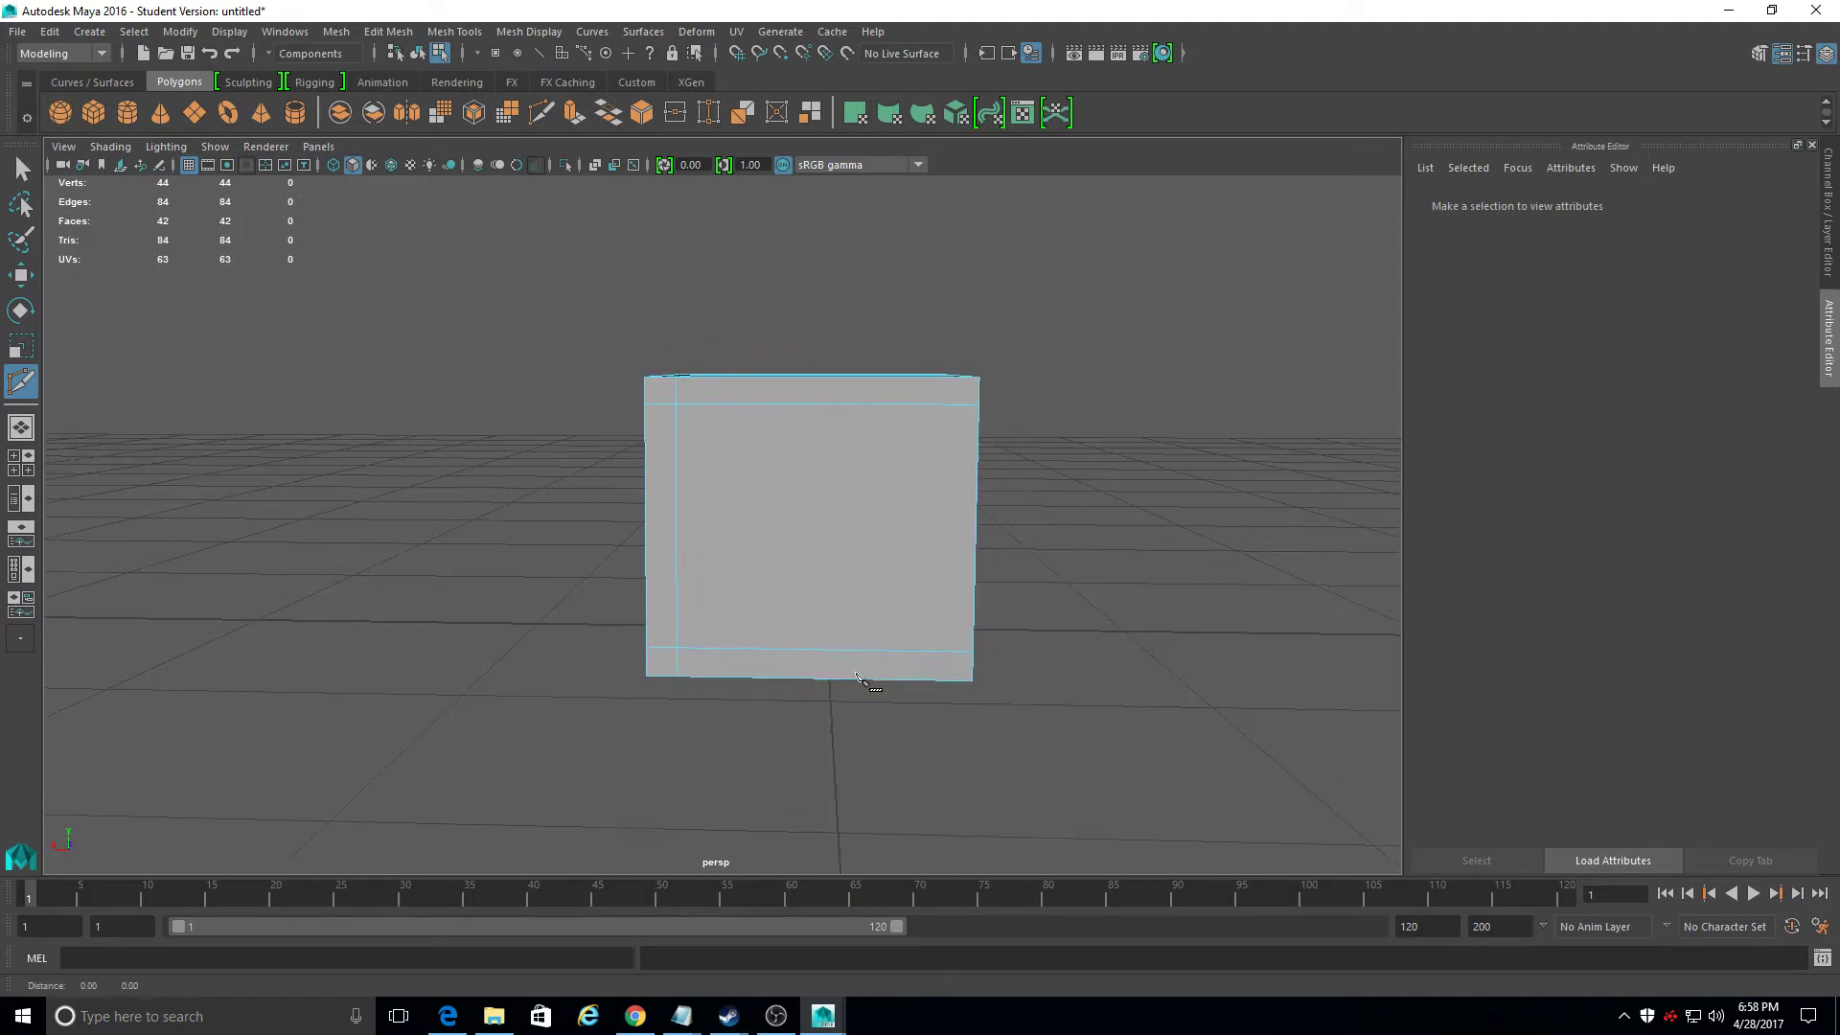
pyautogui.keyDown('alt'); pyautogui.moveTo(877, 671); pyautogui.dragTo(749, 663, button='middle'); pyautogui.keyUp('alt')
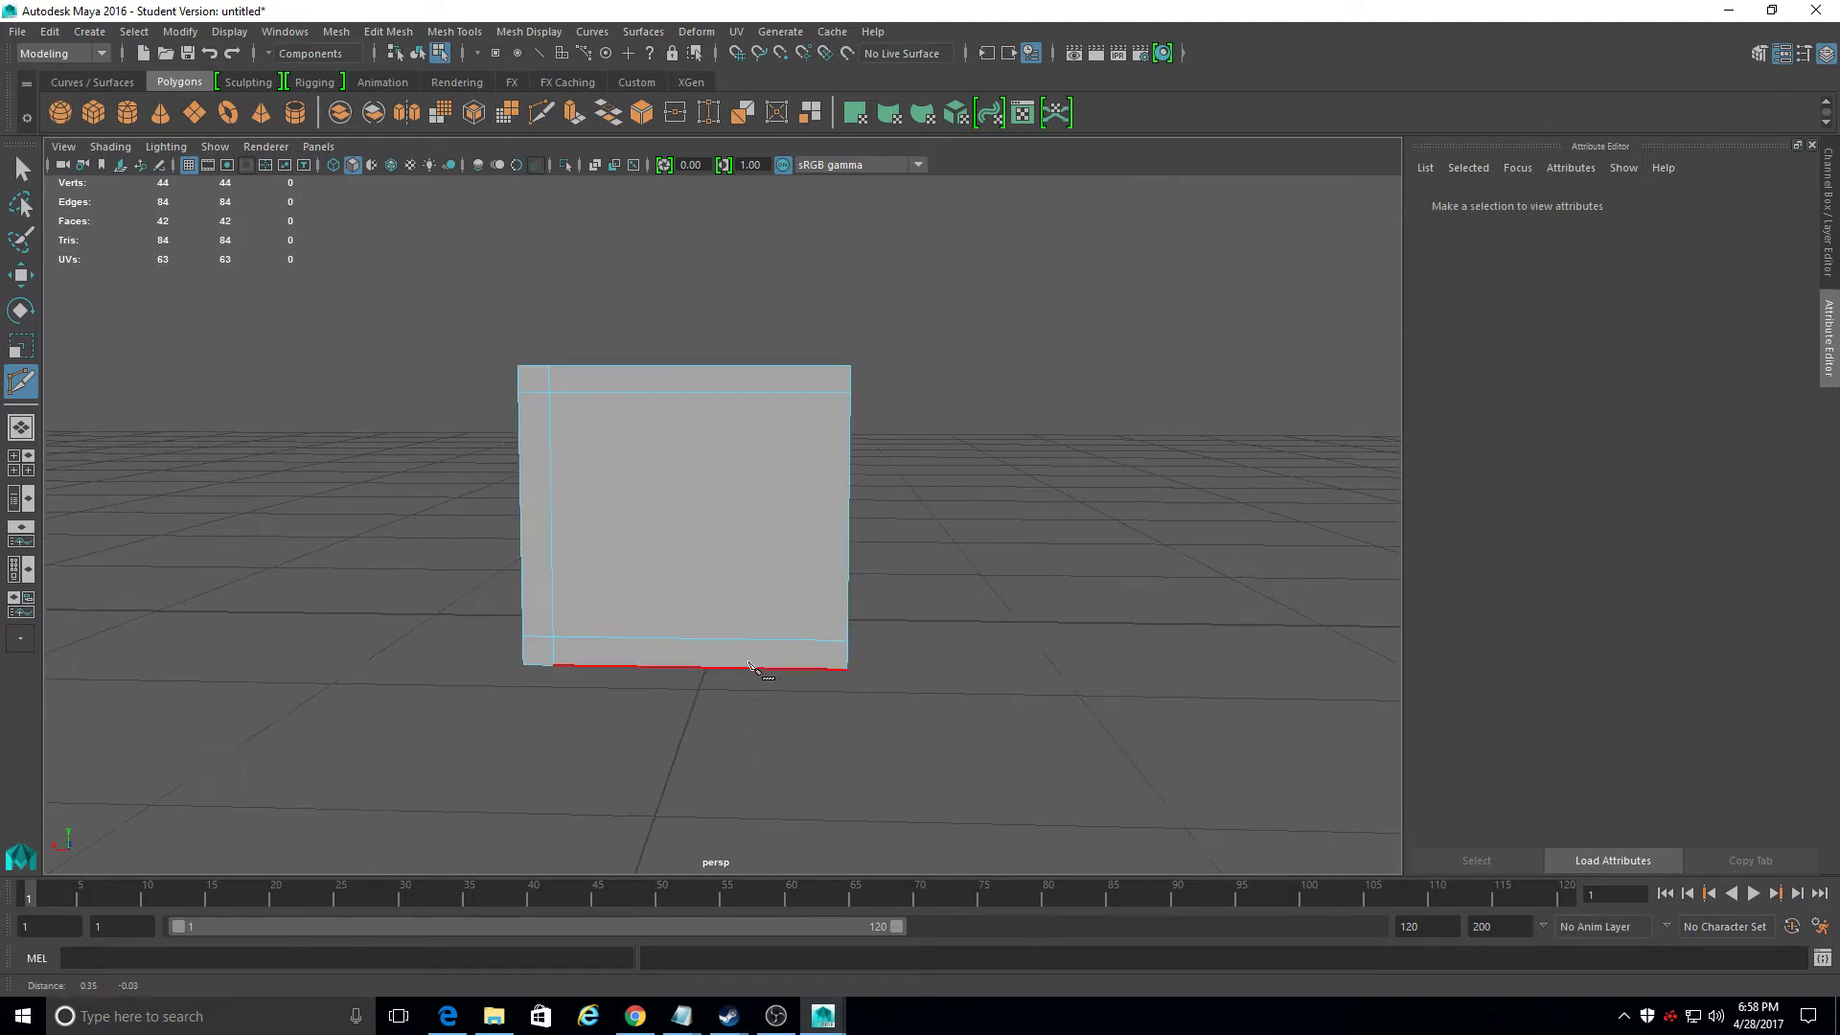
pyautogui.keyDown('ctrl'); pyautogui.click(819, 644); pyautogui.keyUp('ctrl')
pyautogui.keyDown('alt'); pyautogui.moveTo(801, 698); pyautogui.dragTo(1075, 747); pyautogui.keyUp('alt')
pyautogui.scroll(2, 1065, 738)
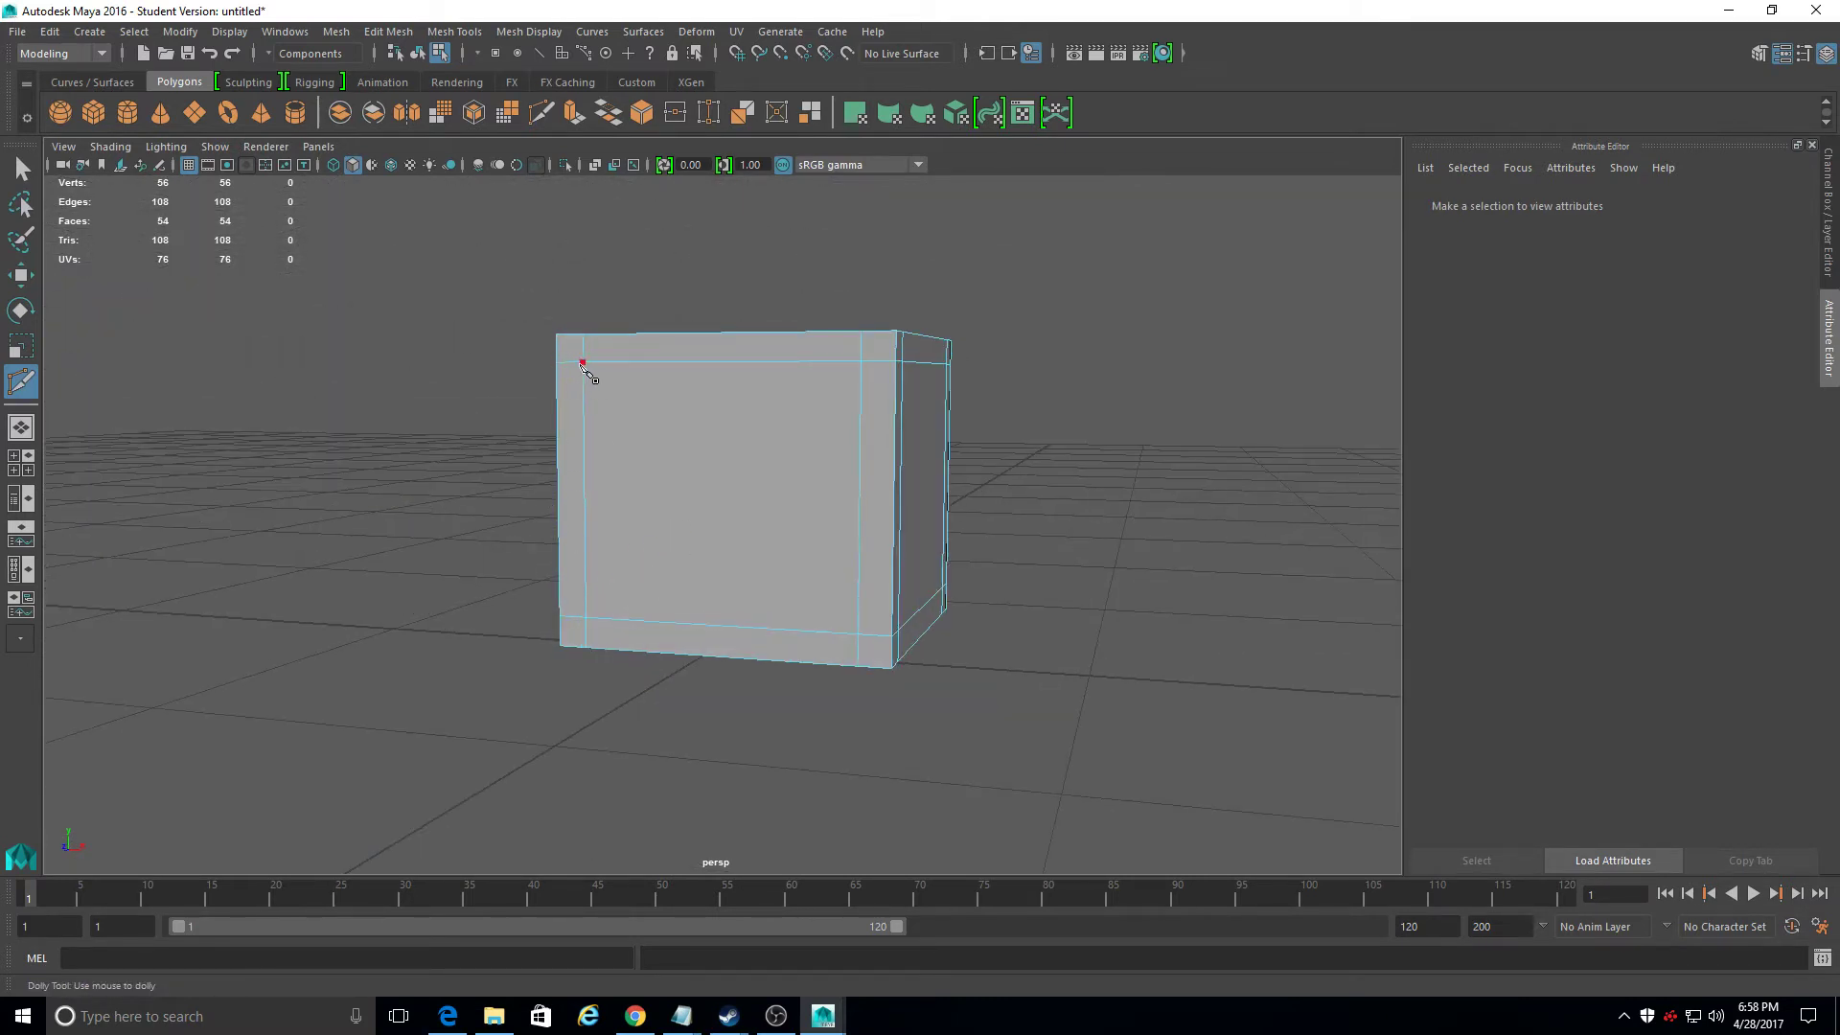
pyautogui.keyDown('alt'); pyautogui.moveTo(526, 633); pyautogui.dragTo(666, 844); pyautogui.keyUp('alt')
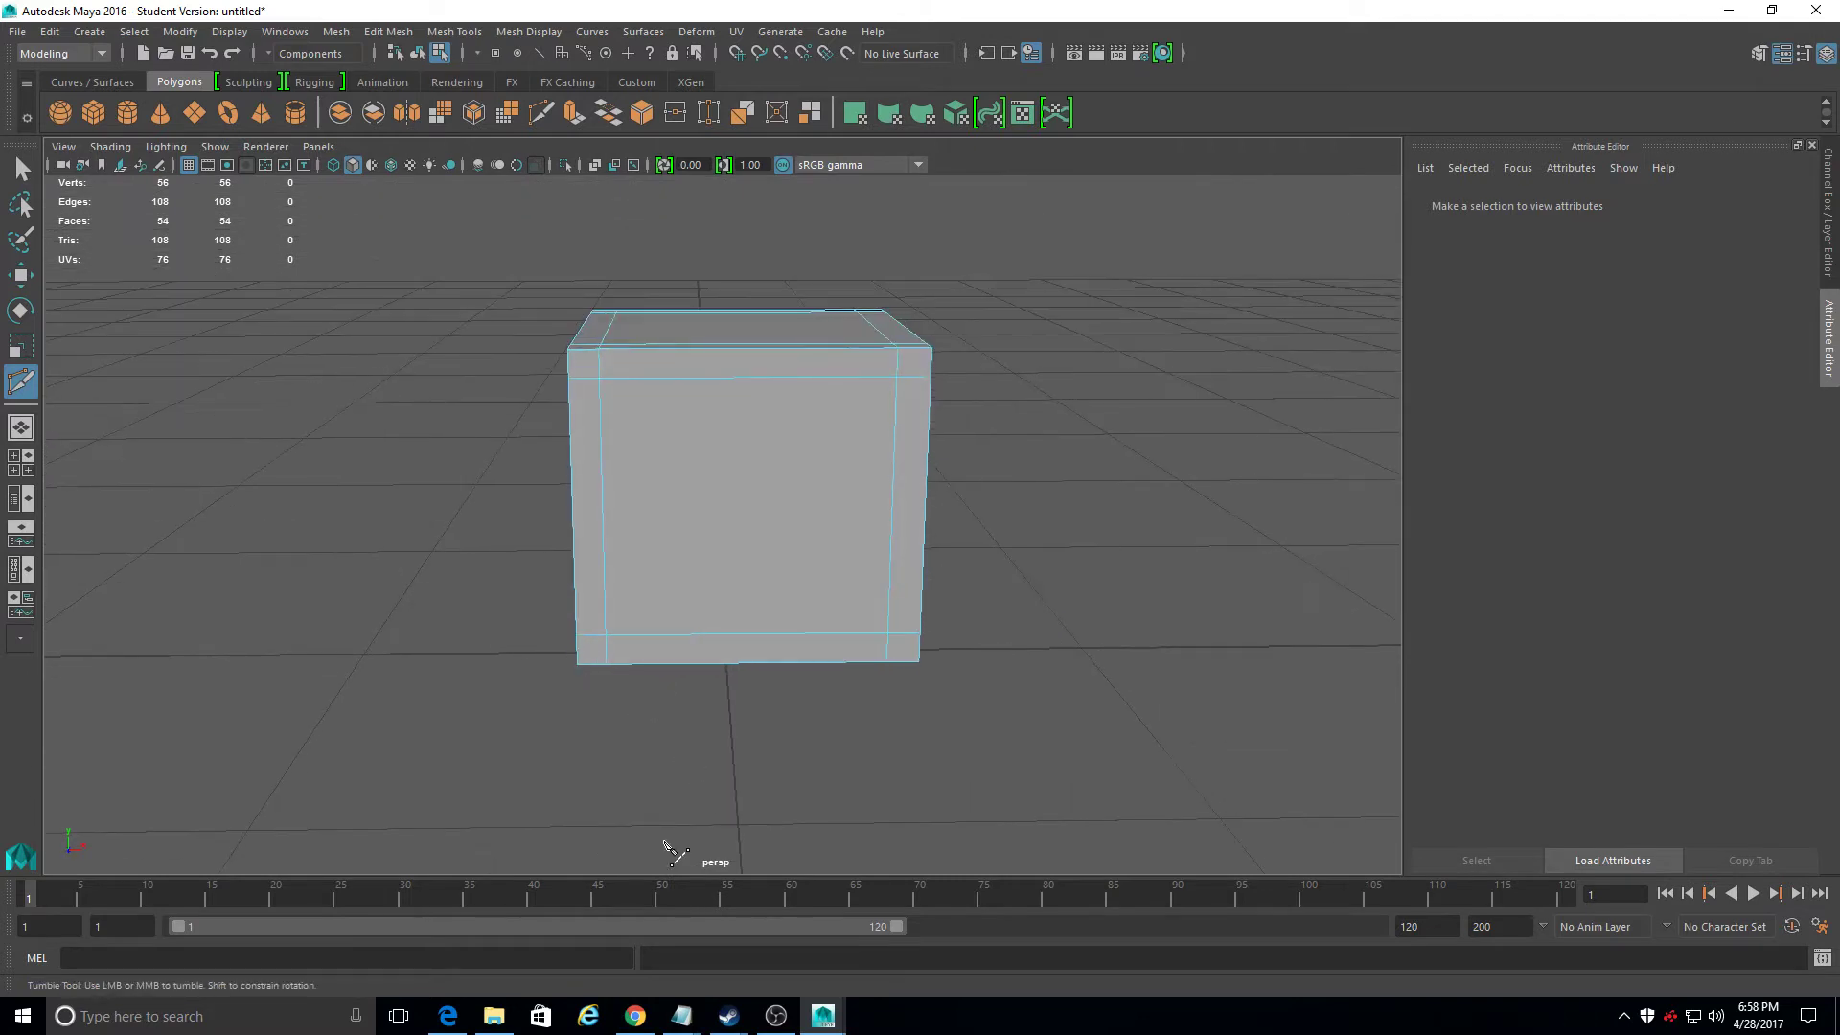
pyautogui.click(599, 379)
pyautogui.press('Escape')
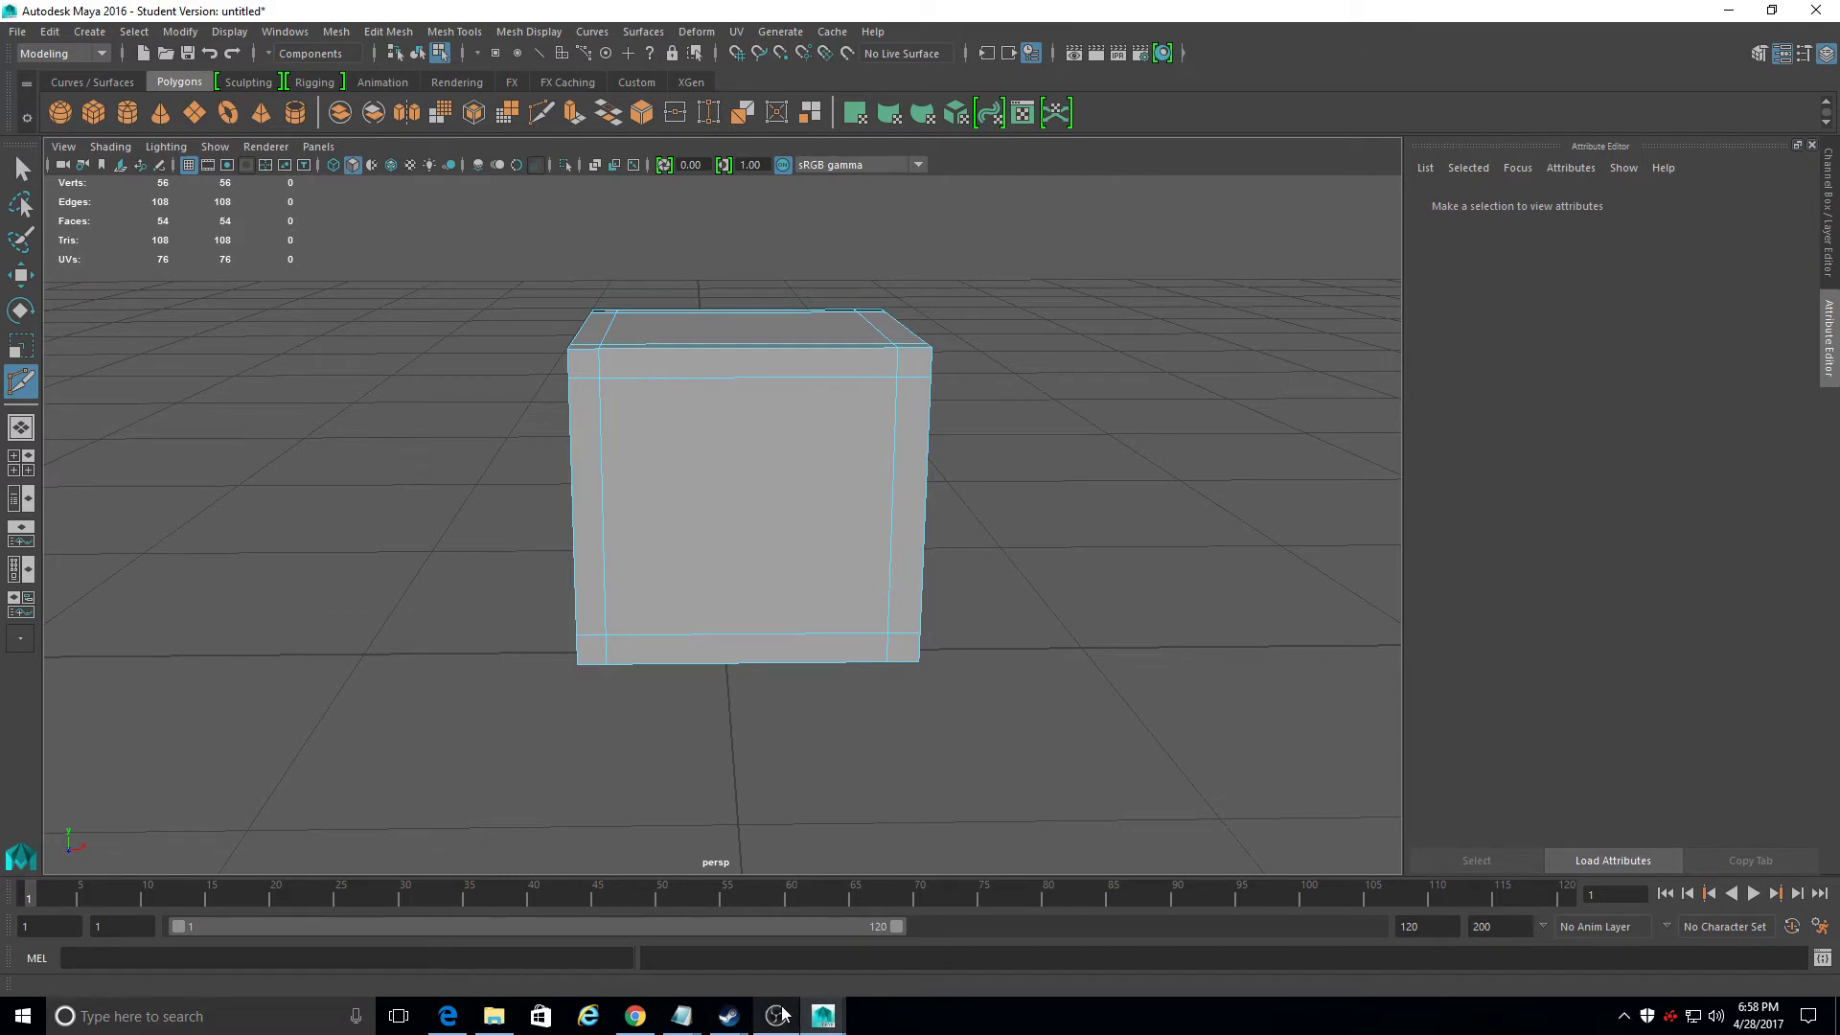
# Step: Switch to Chrome to study the wooden crate reference image's diagonal brace, and return to Maya
pyautogui.click(635, 1016)
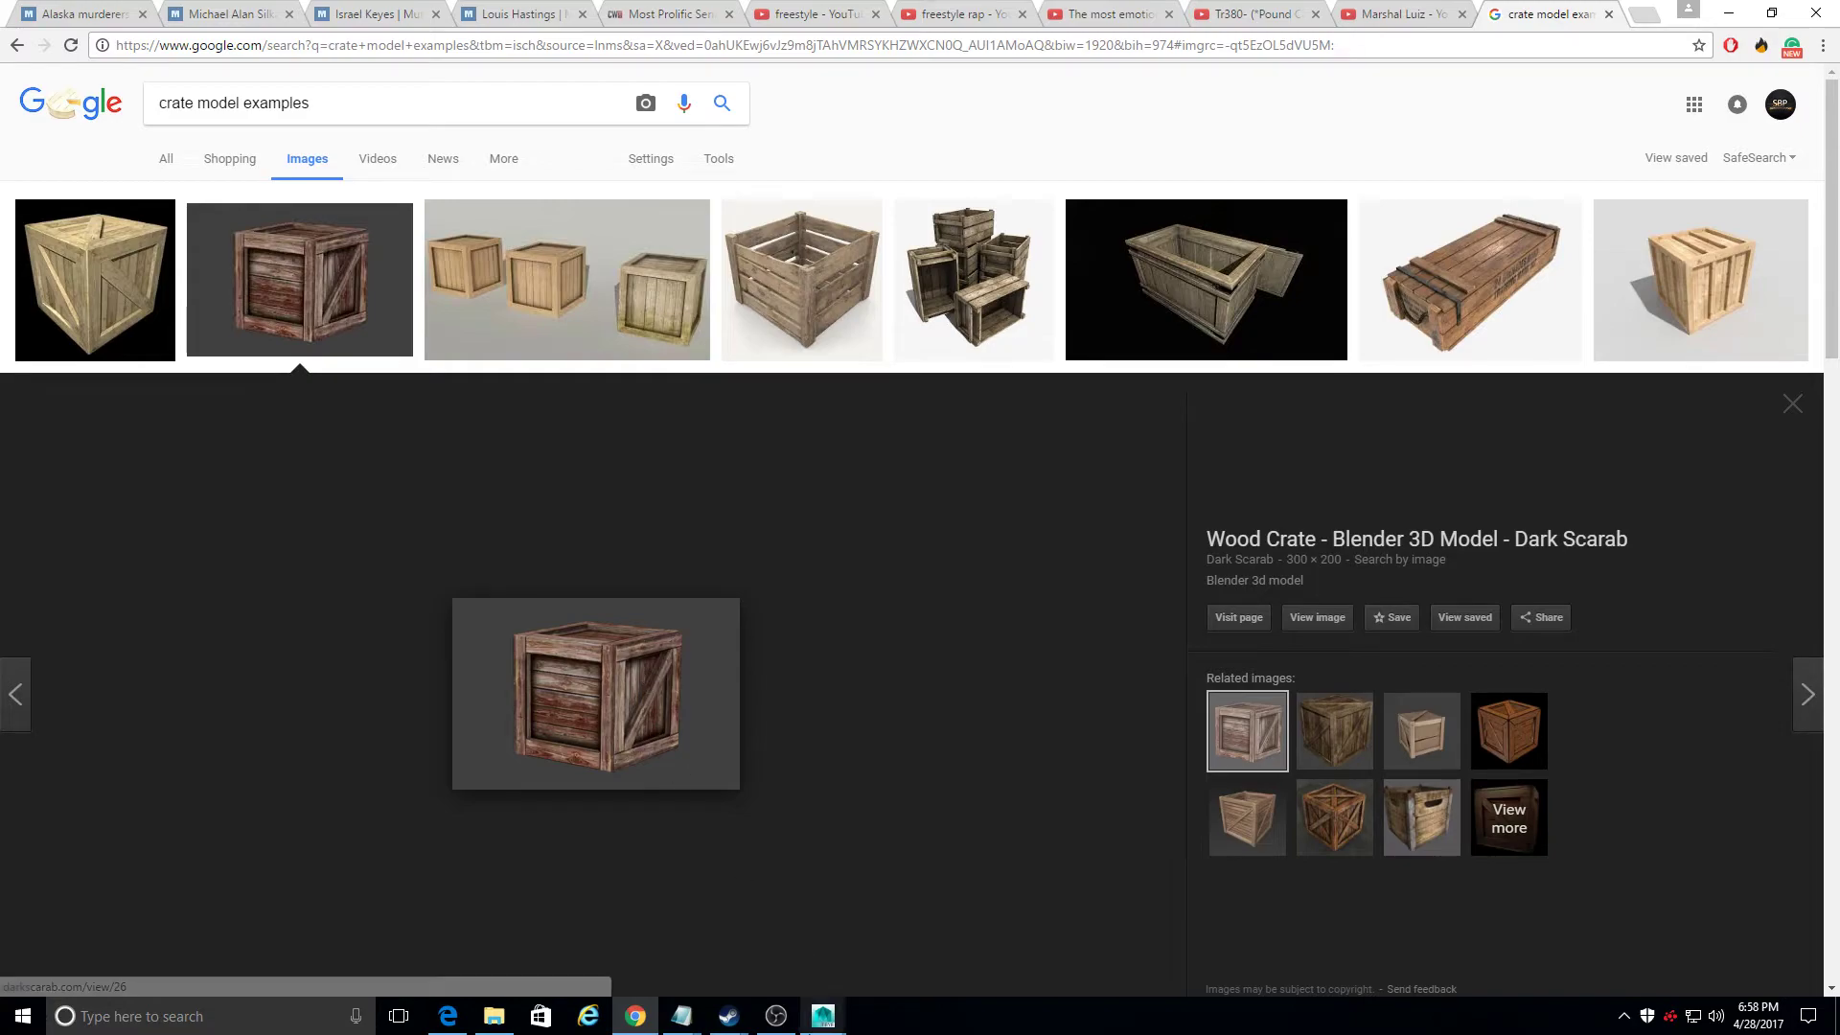
pyautogui.moveTo(823, 1014)
pyautogui.click(884, 968)
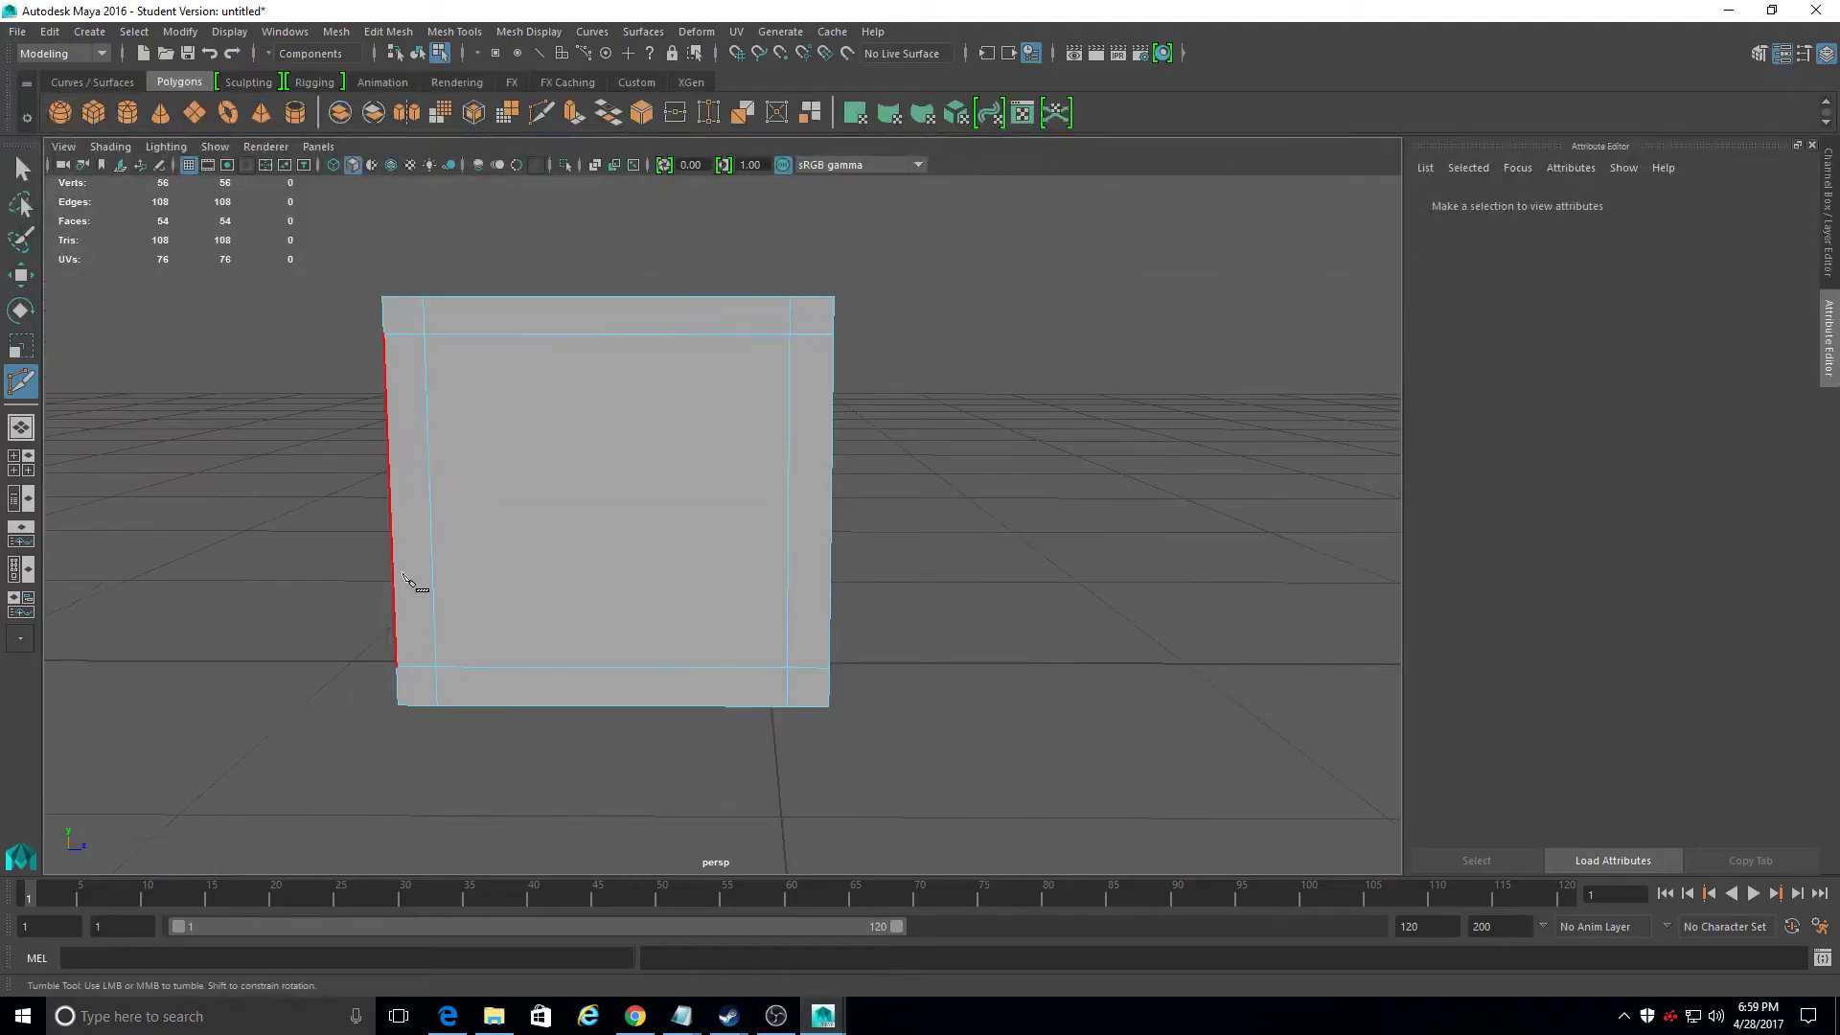
# Step: Start a diagonal Multi-Cut at the side face's lower-left border vertex and add a point low on the inner left edge
pyautogui.click(429, 669)
pyautogui.scroll(4, 406, 591)
pyautogui.scroll(-2, 404, 596)
pyautogui.keyDown('alt'); pyautogui.moveTo(403, 596); pyautogui.dragTo(396, 667, button='right'); pyautogui.keyUp('alt')
pyautogui.keyDown('alt'); pyautogui.moveTo(396, 667); pyautogui.dragTo(413, 631, button='right'); pyautogui.keyUp('alt')
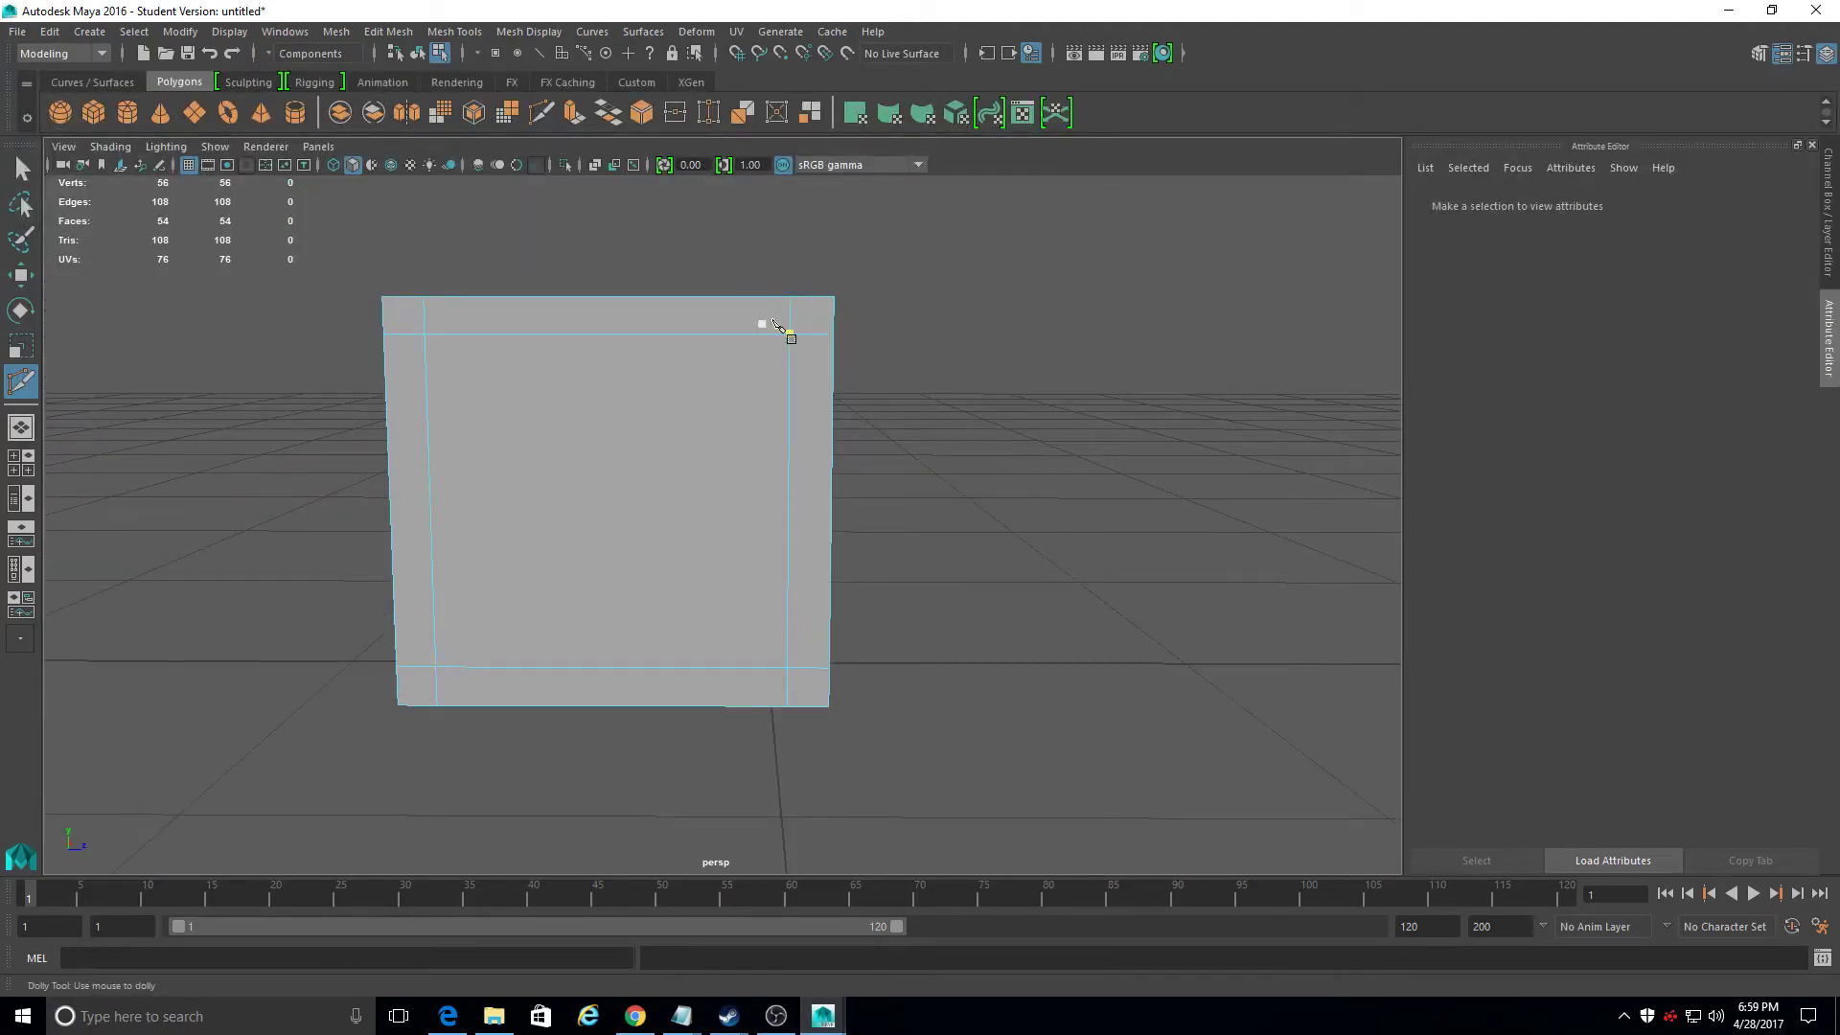
pyautogui.click(424, 334)
pyautogui.click(396, 667)
pyautogui.click(434, 621)
# Step: Try to continue the diagonal cut to the inner upper edge, and undo the placed points back to the starting vertex
pyautogui.click(751, 334)
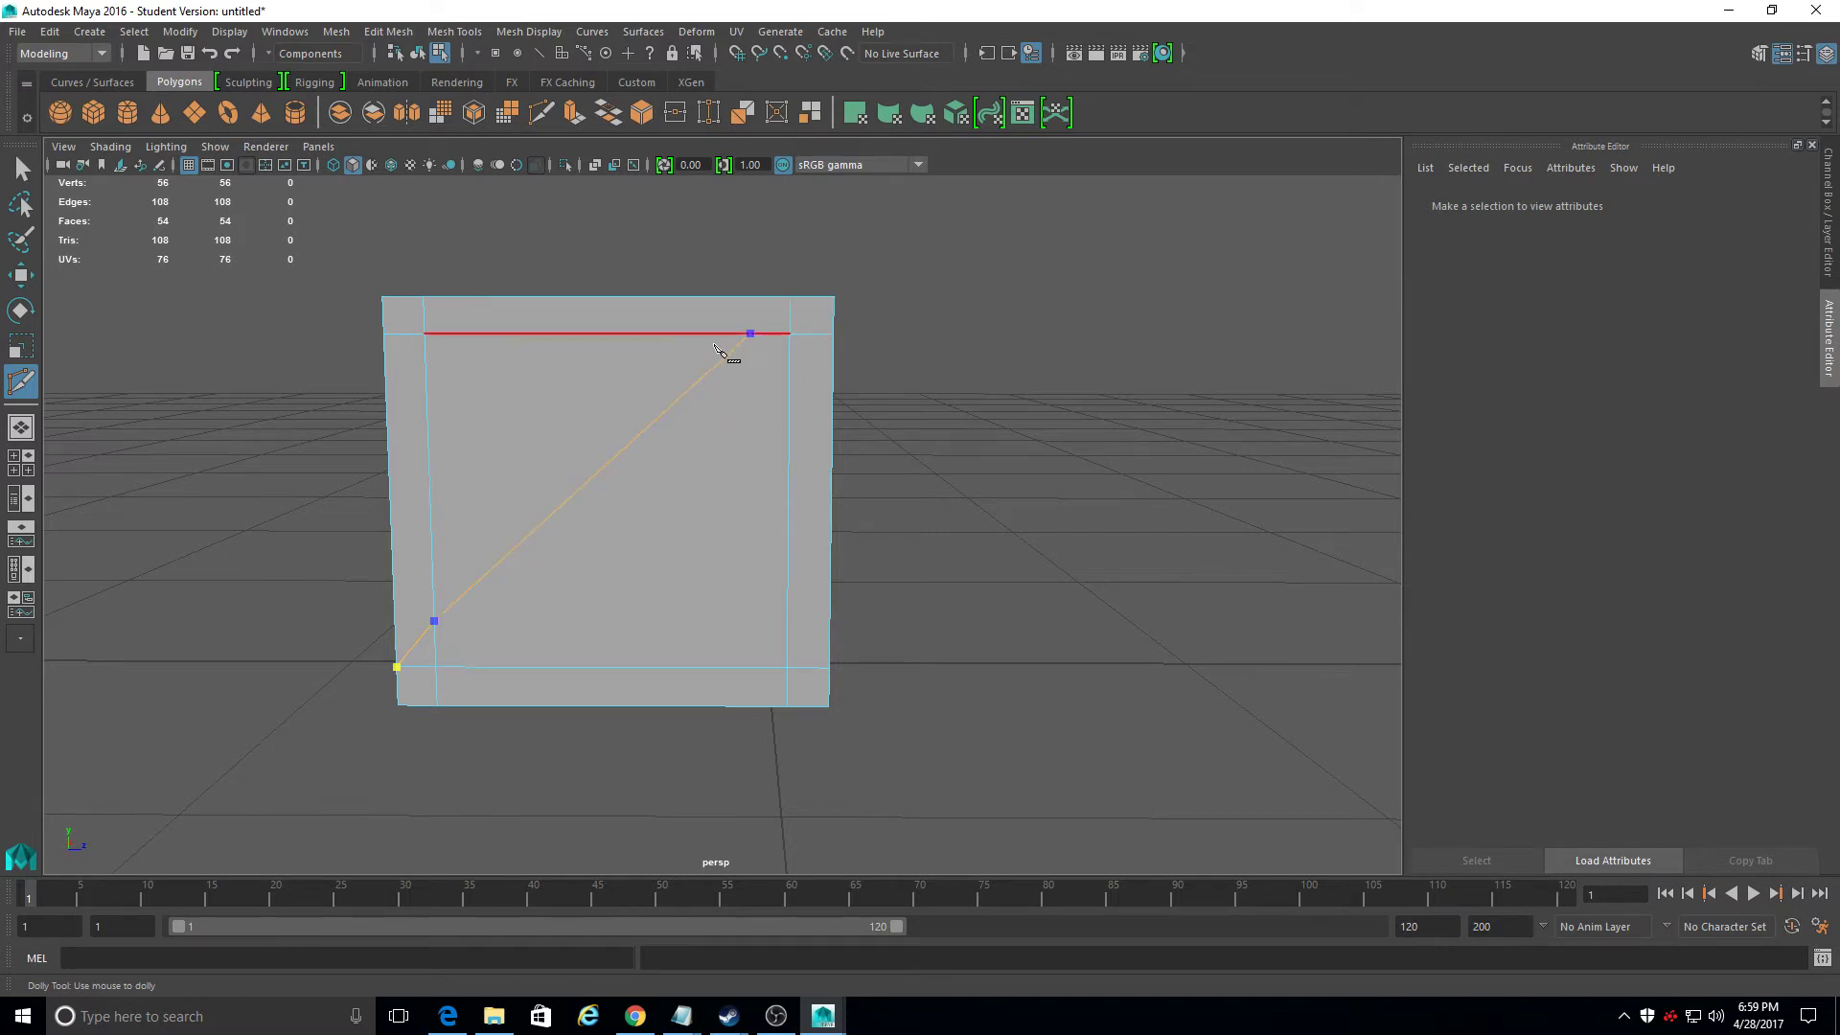
pyautogui.hotkey('ctrl', 'z')
pyautogui.moveTo(742, 336)
pyautogui.mouseDown()
pyautogui.moveTo(714, 332)
pyautogui.moveTo(755, 327)
pyautogui.mouseUp()
pyautogui.hotkey('ctrl', 'z')
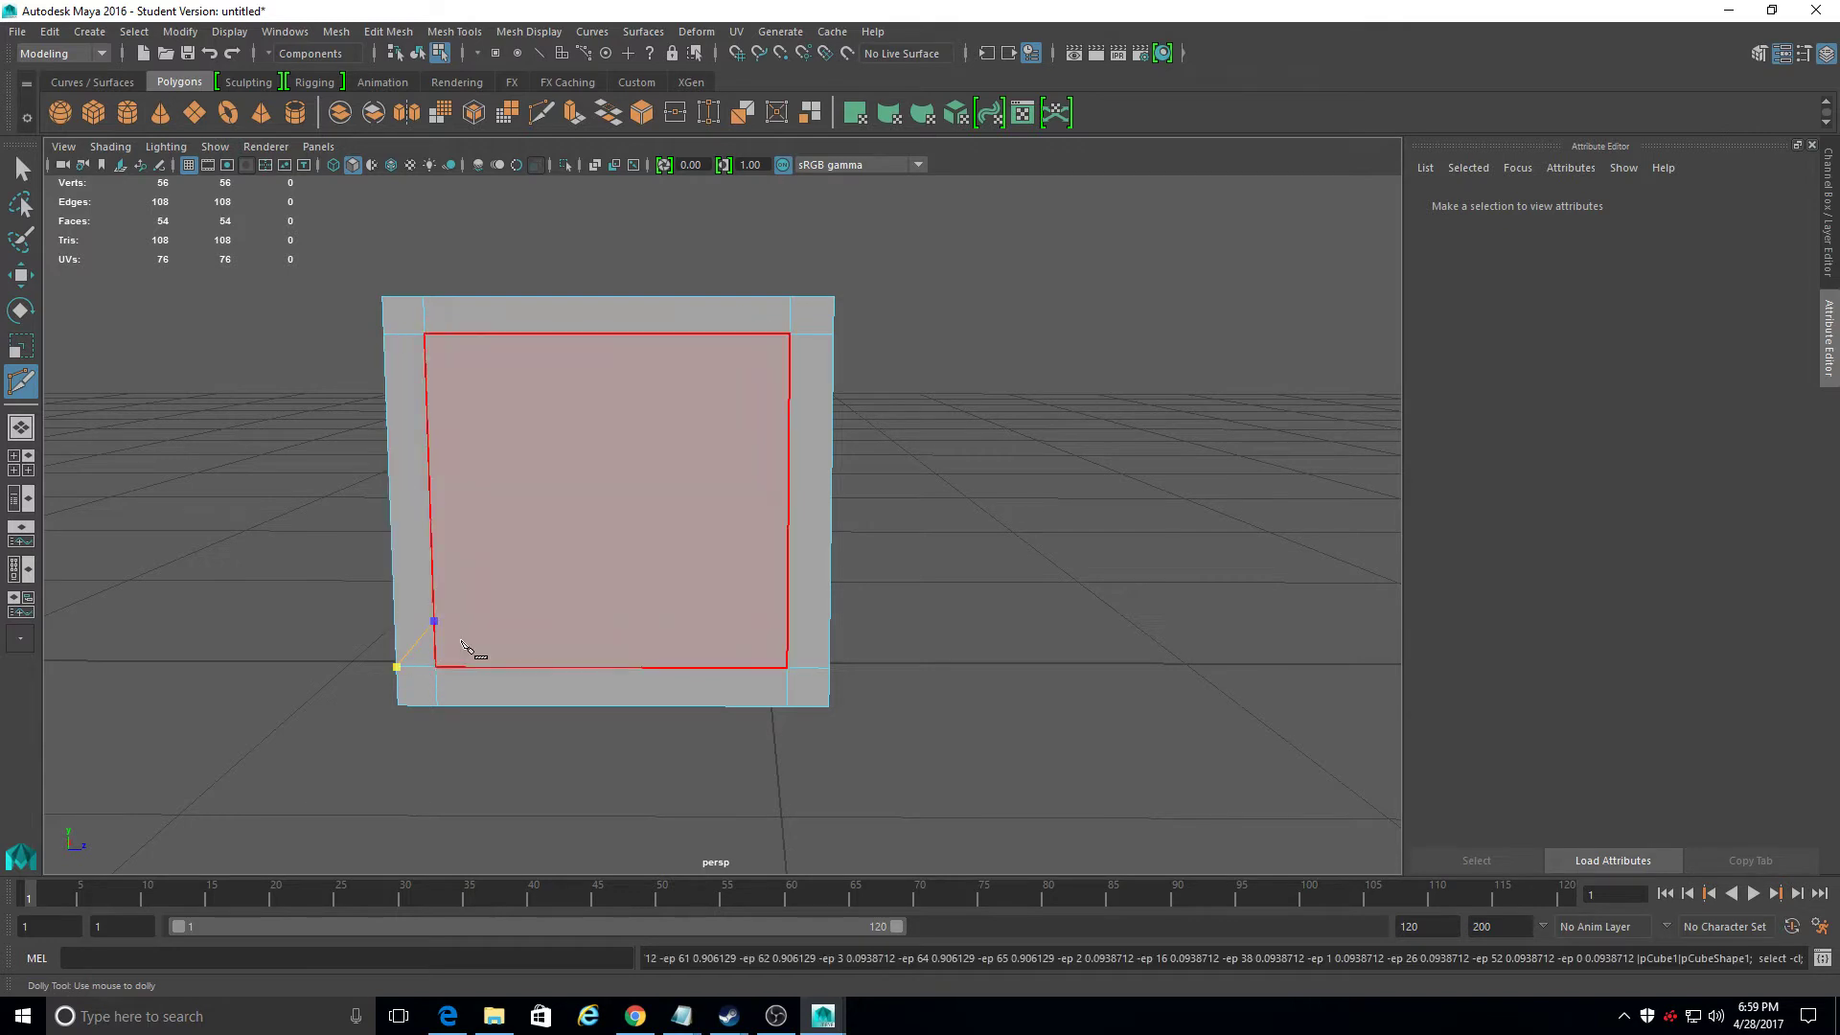
pyautogui.hotkey('ctrl', 'z')
# Step: Complete the first diagonal cut through points on the inner left and inner upper edges, ending at the top border vertex near the upper-right corner
pyautogui.moveTo(436, 640); pyautogui.dragTo(714, 636)
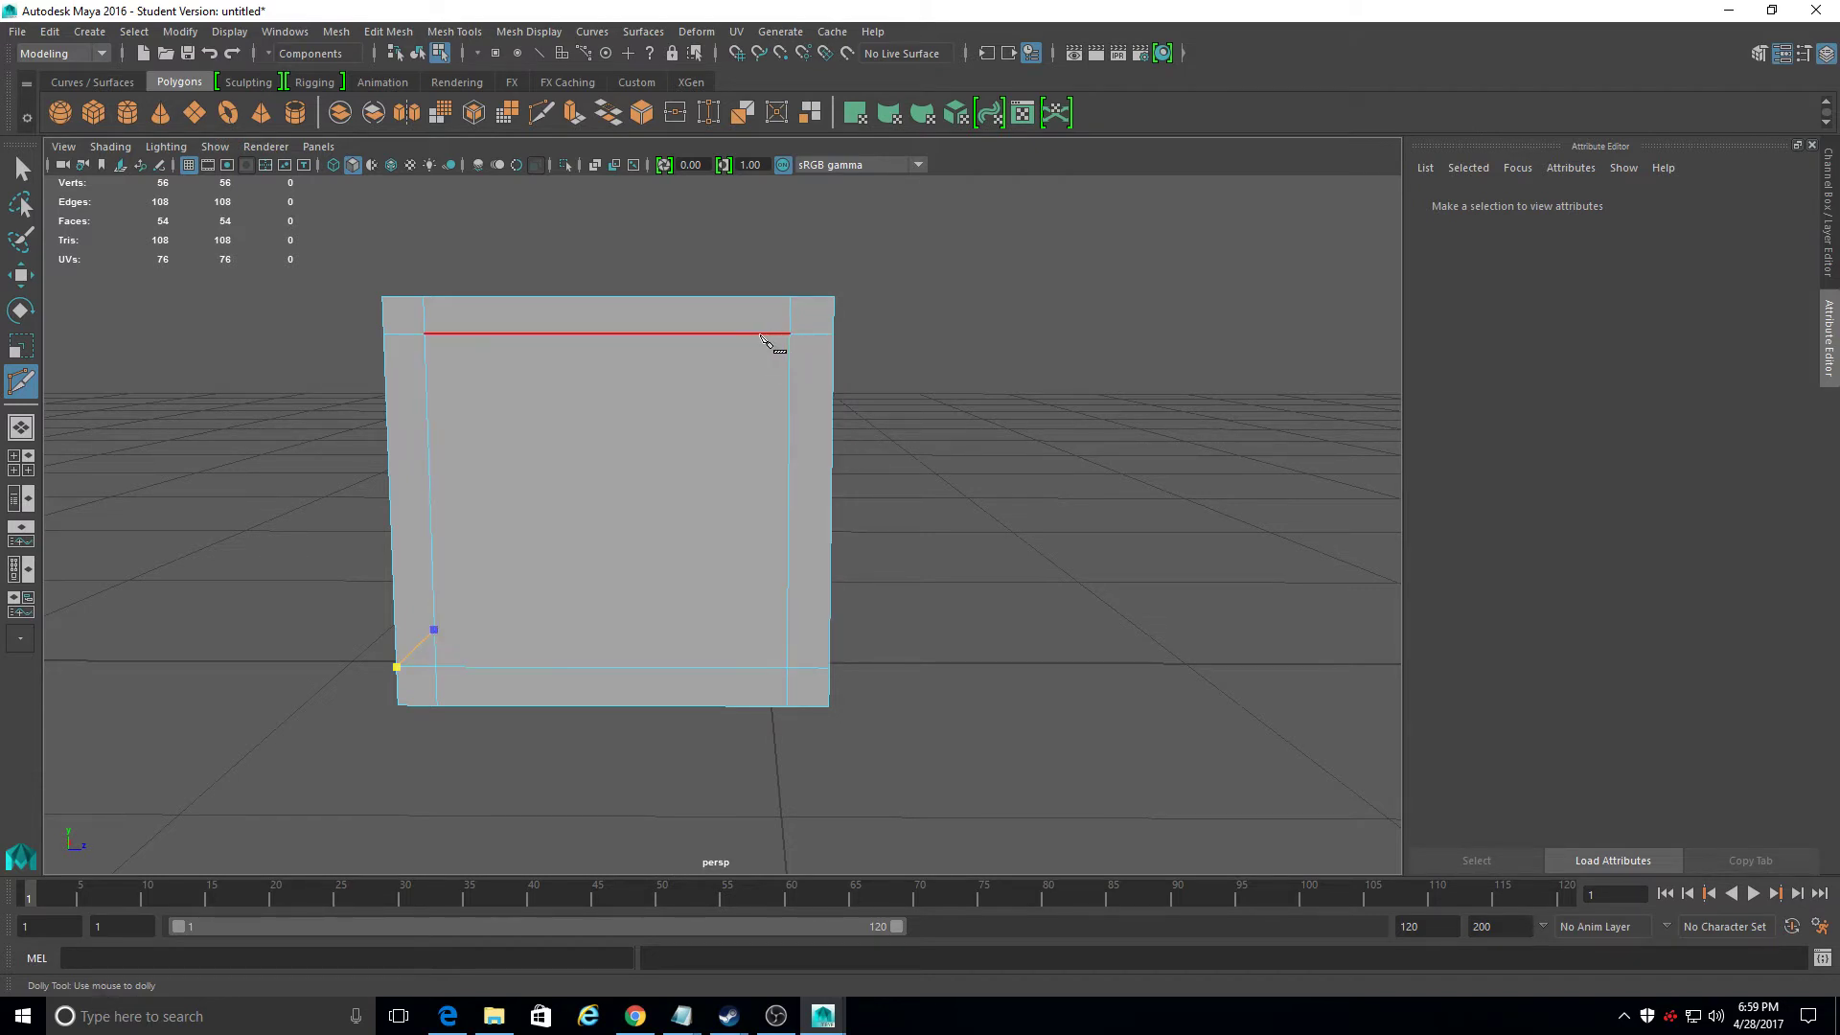
pyautogui.moveTo(764, 338); pyautogui.dragTo(762, 337)
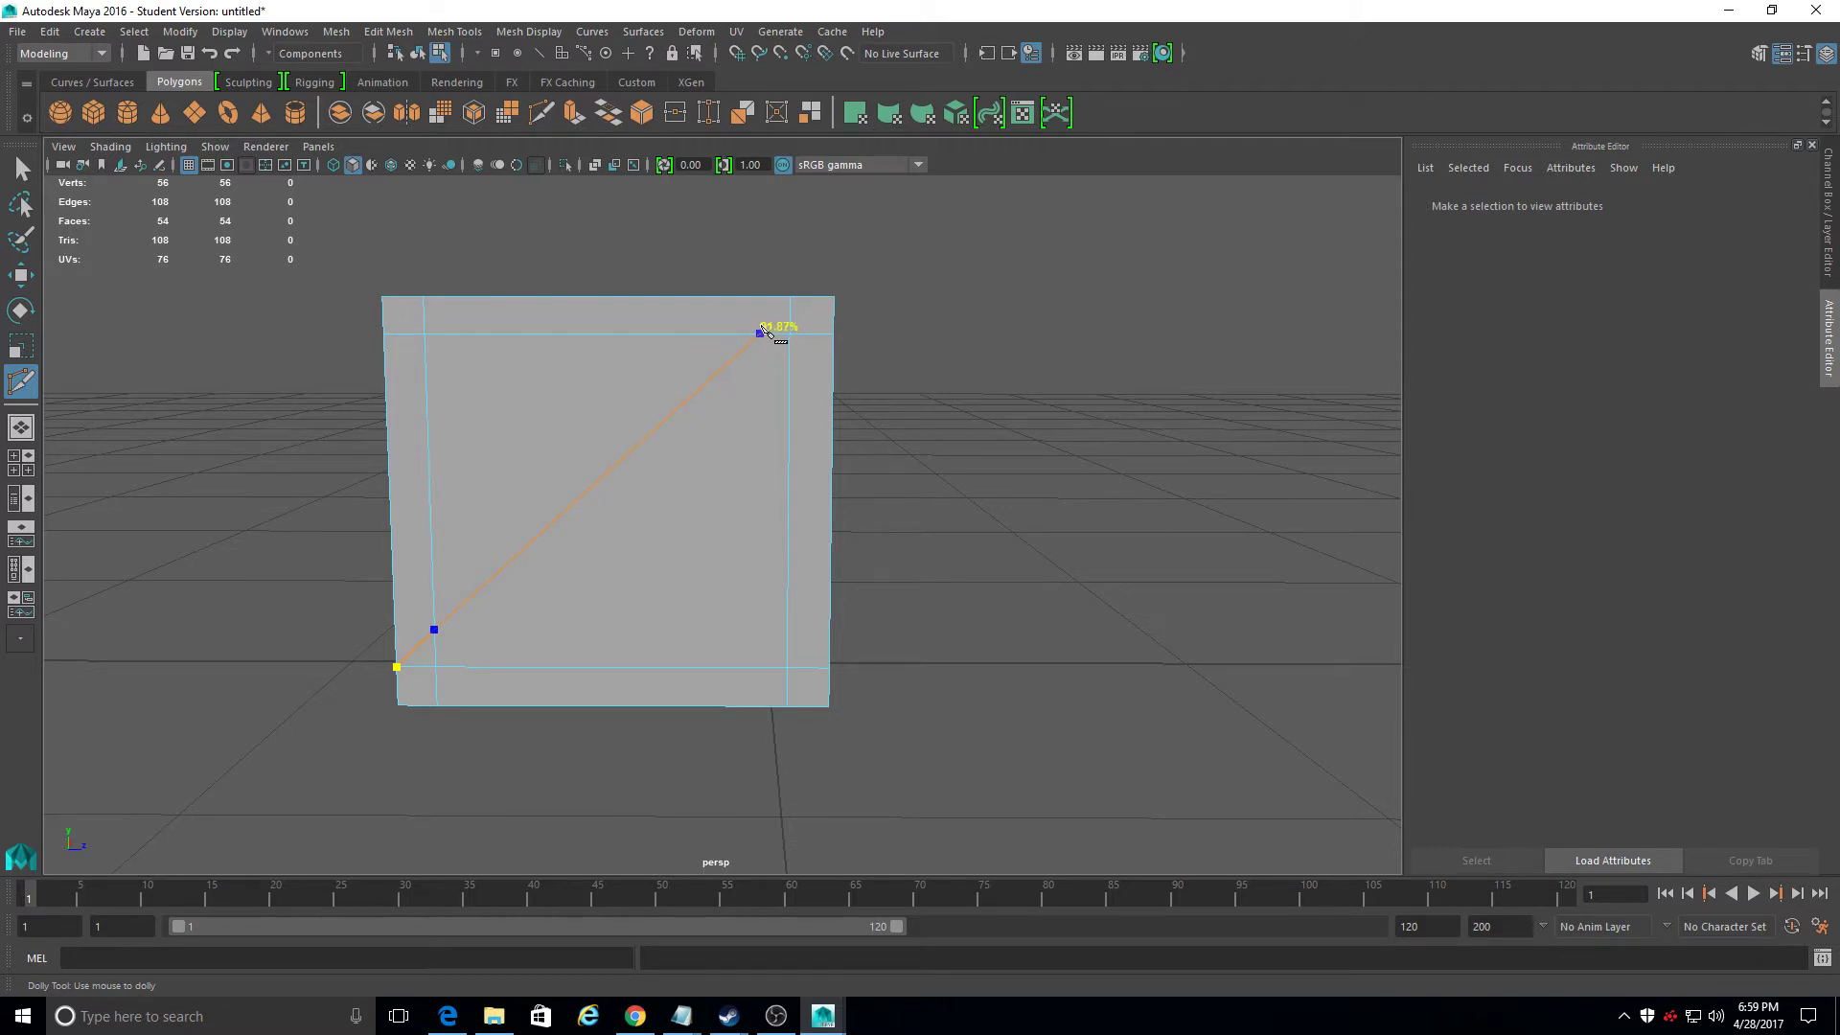
pyautogui.moveTo(762, 331); pyautogui.dragTo(762, 332)
pyautogui.click(795, 313)
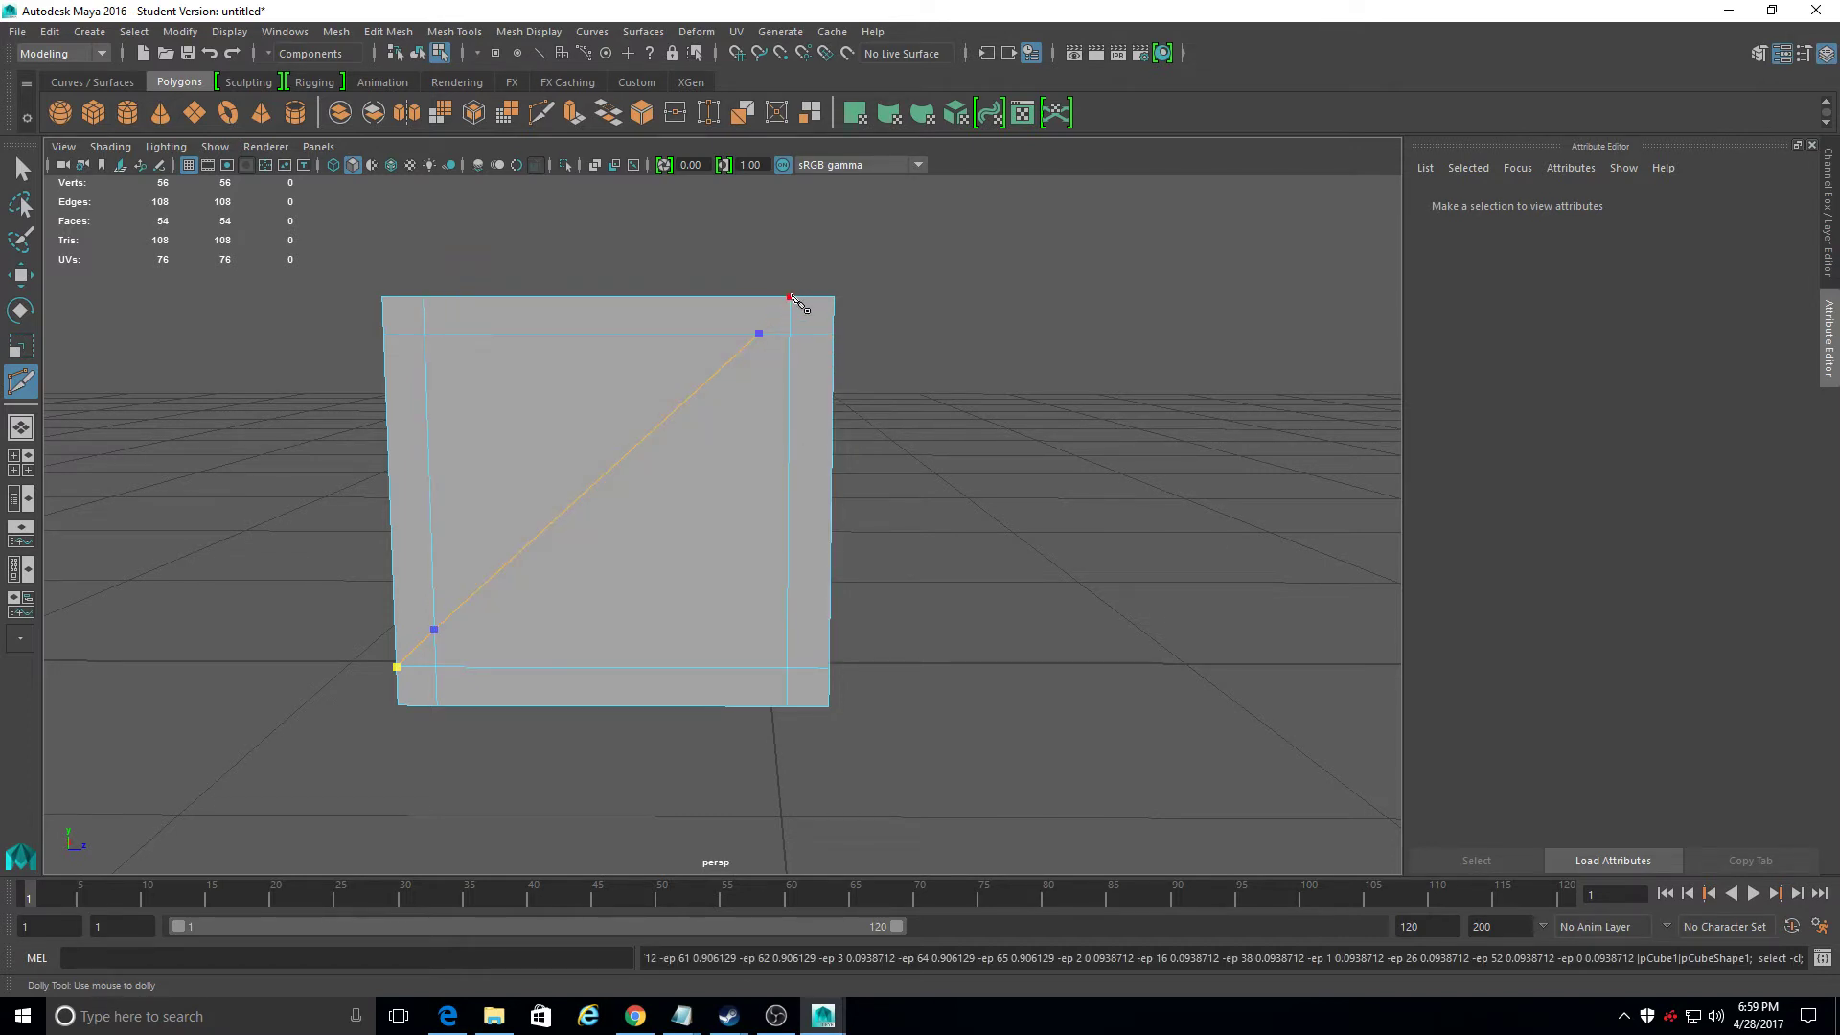
pyautogui.moveTo(793, 298); pyautogui.dragTo(792, 298)
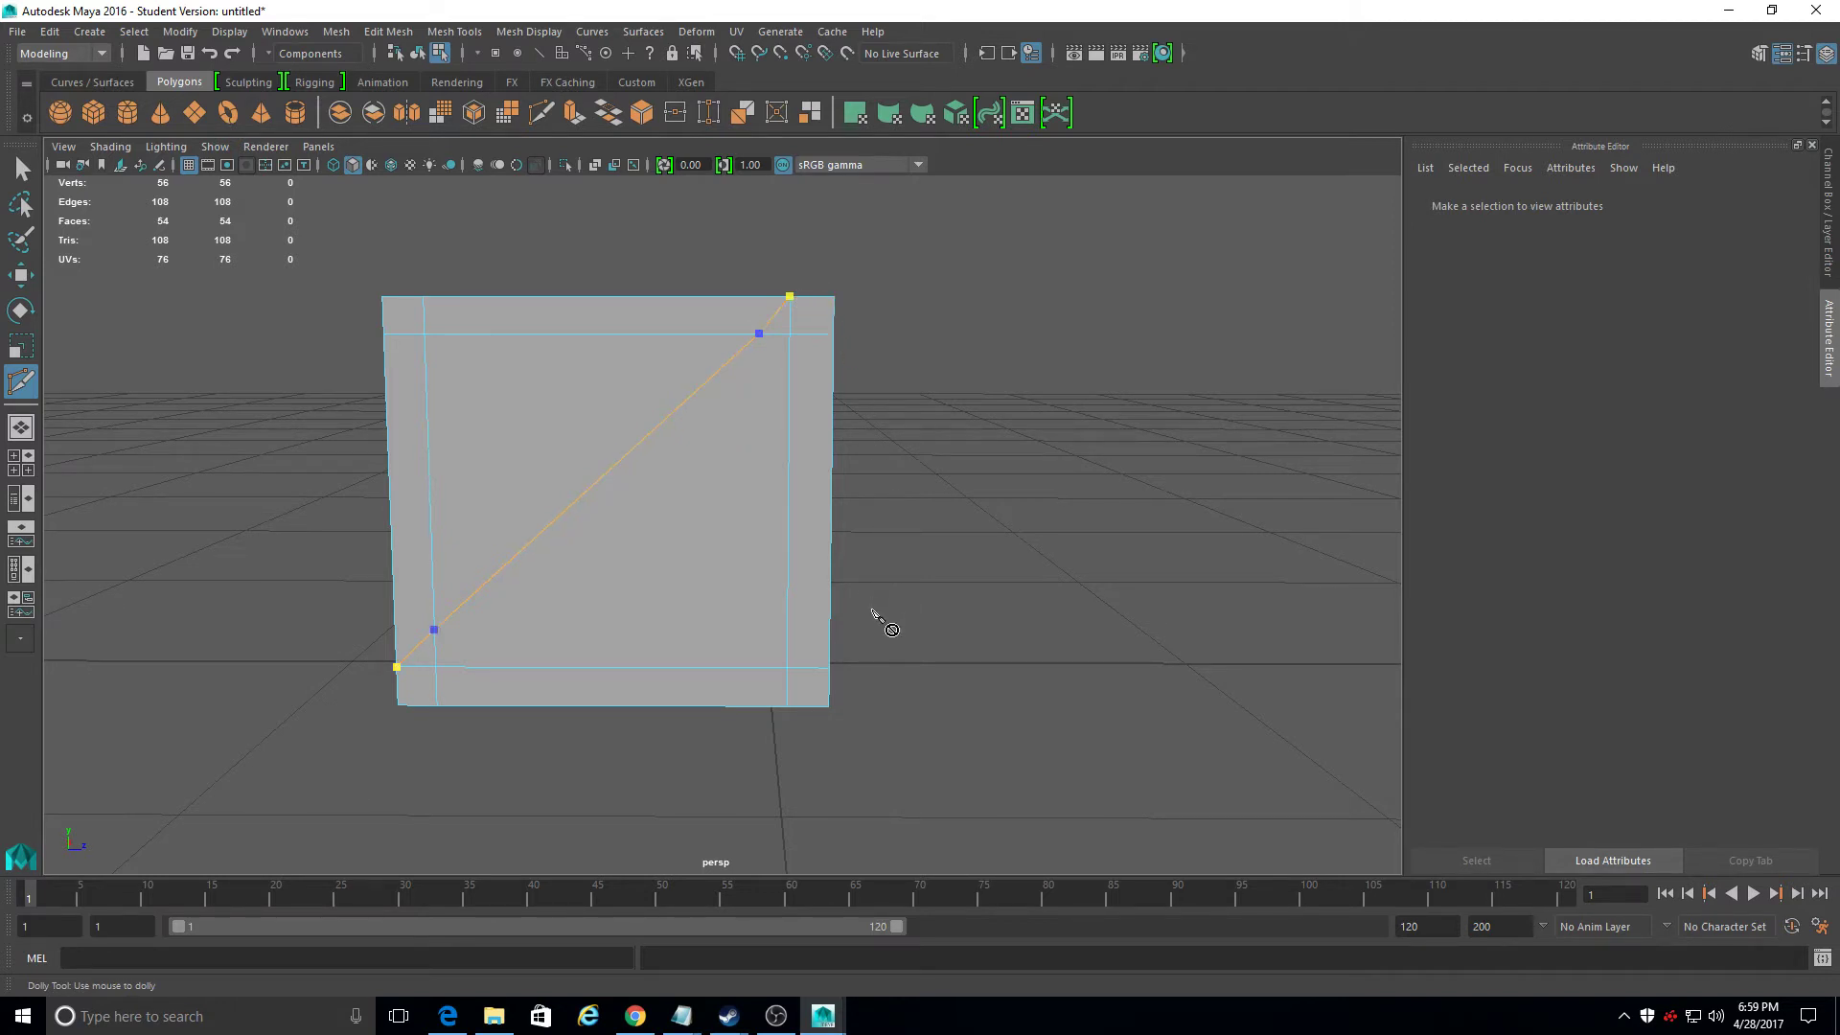
pyautogui.moveTo(731, 336)
pyautogui.keyDown('alt'); pyautogui.mouseDown()
pyautogui.moveTo(633, 468)
pyautogui.moveTo(697, 345)
pyautogui.mouseUp(); pyautogui.keyUp('alt')
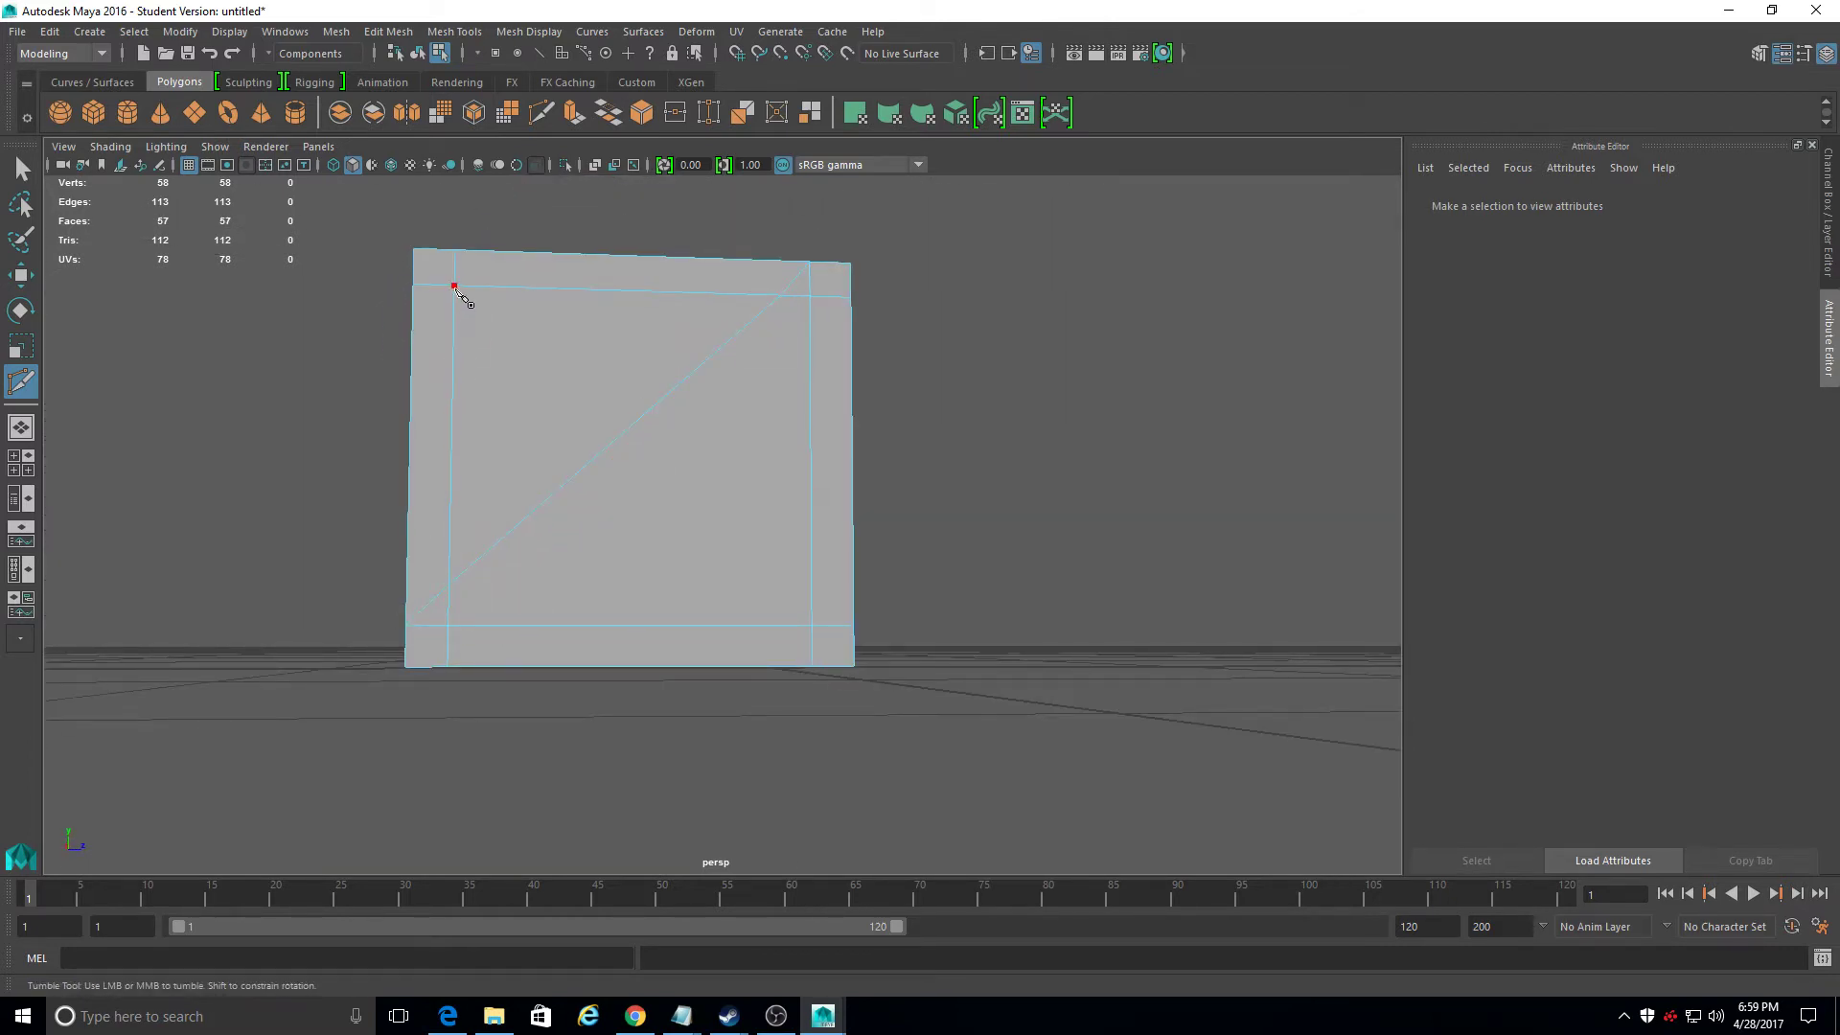
pyautogui.click(412, 284)
pyautogui.keyDown('alt'); pyautogui.moveTo(393, 694); pyautogui.dragTo(397, 720); pyautogui.keyUp('alt')
pyautogui.keyDown('alt'); pyautogui.moveTo(396, 724); pyautogui.dragTo(399, 744, button='right'); pyautogui.keyUp('alt')
pyautogui.keyDown('alt'); pyautogui.moveTo(399, 745); pyautogui.dragTo(402, 674, button='middle'); pyautogui.keyUp('alt')
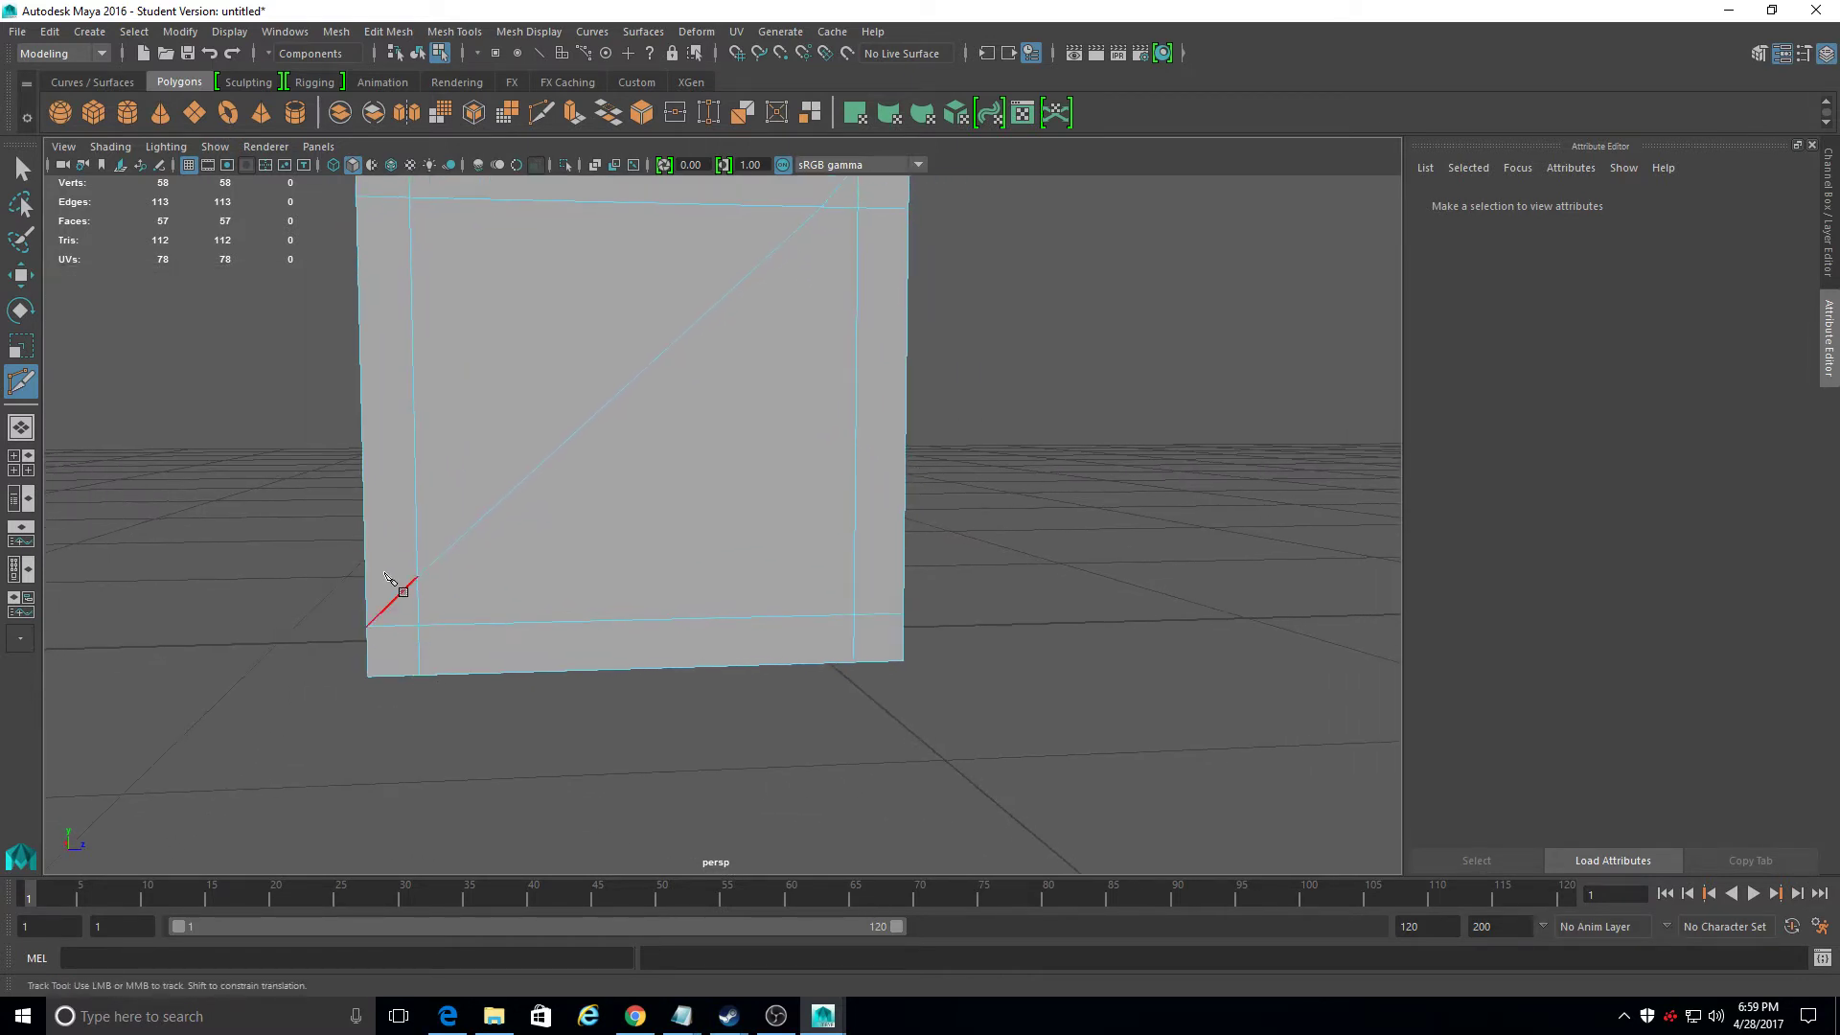
pyautogui.click(417, 577)
pyautogui.press('Escape')
# Step: Cut a second, parallel diagonal from the bottom border vertex across the inner lower and inner right edges to the right border vertex
pyautogui.click(472, 625)
pyautogui.moveTo(472, 624); pyautogui.dragTo(475, 625)
pyautogui.click(855, 266)
pyautogui.moveTo(860, 268); pyautogui.dragTo(867, 258)
pyautogui.moveTo(870, 264); pyautogui.dragTo(872, 246)
pyautogui.click(907, 210)
pyautogui.rightClick(919, 400)
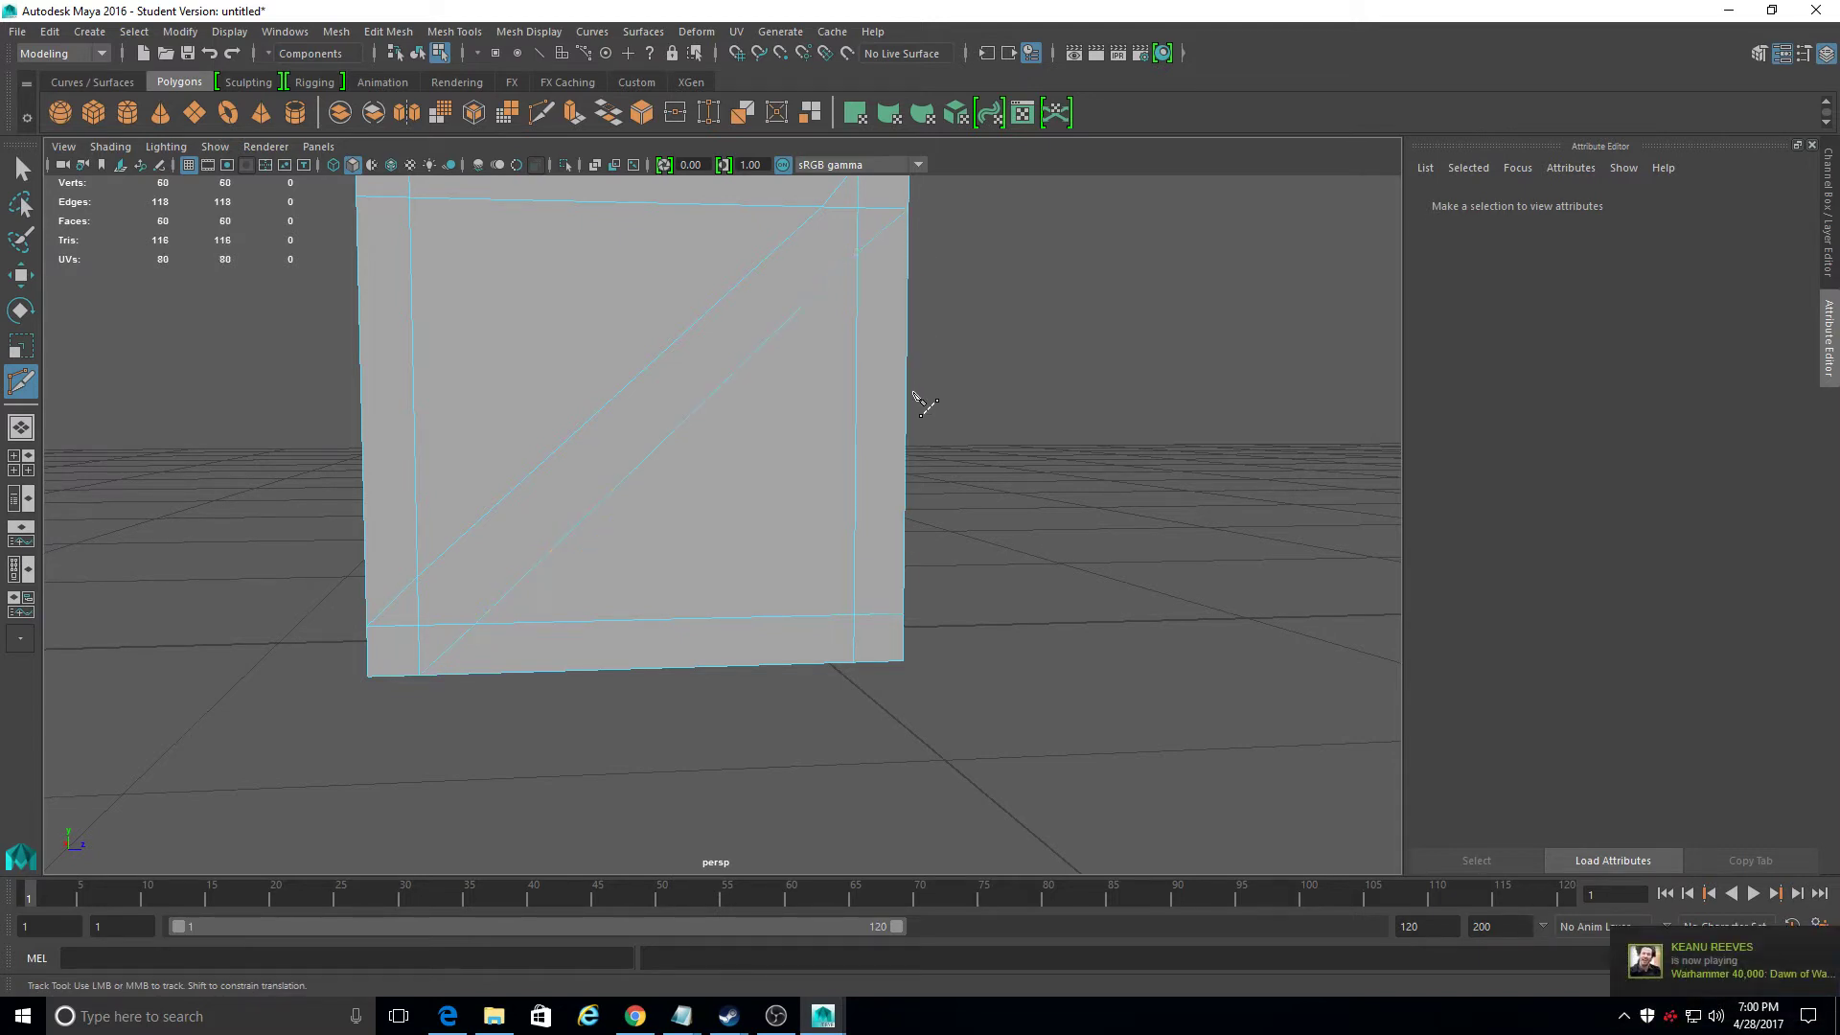
pyautogui.keyDown('alt'); pyautogui.moveTo(682, 235); pyautogui.dragTo(677, 299, button='middle'); pyautogui.keyUp('alt')
pyautogui.scroll(-2, 677, 299)
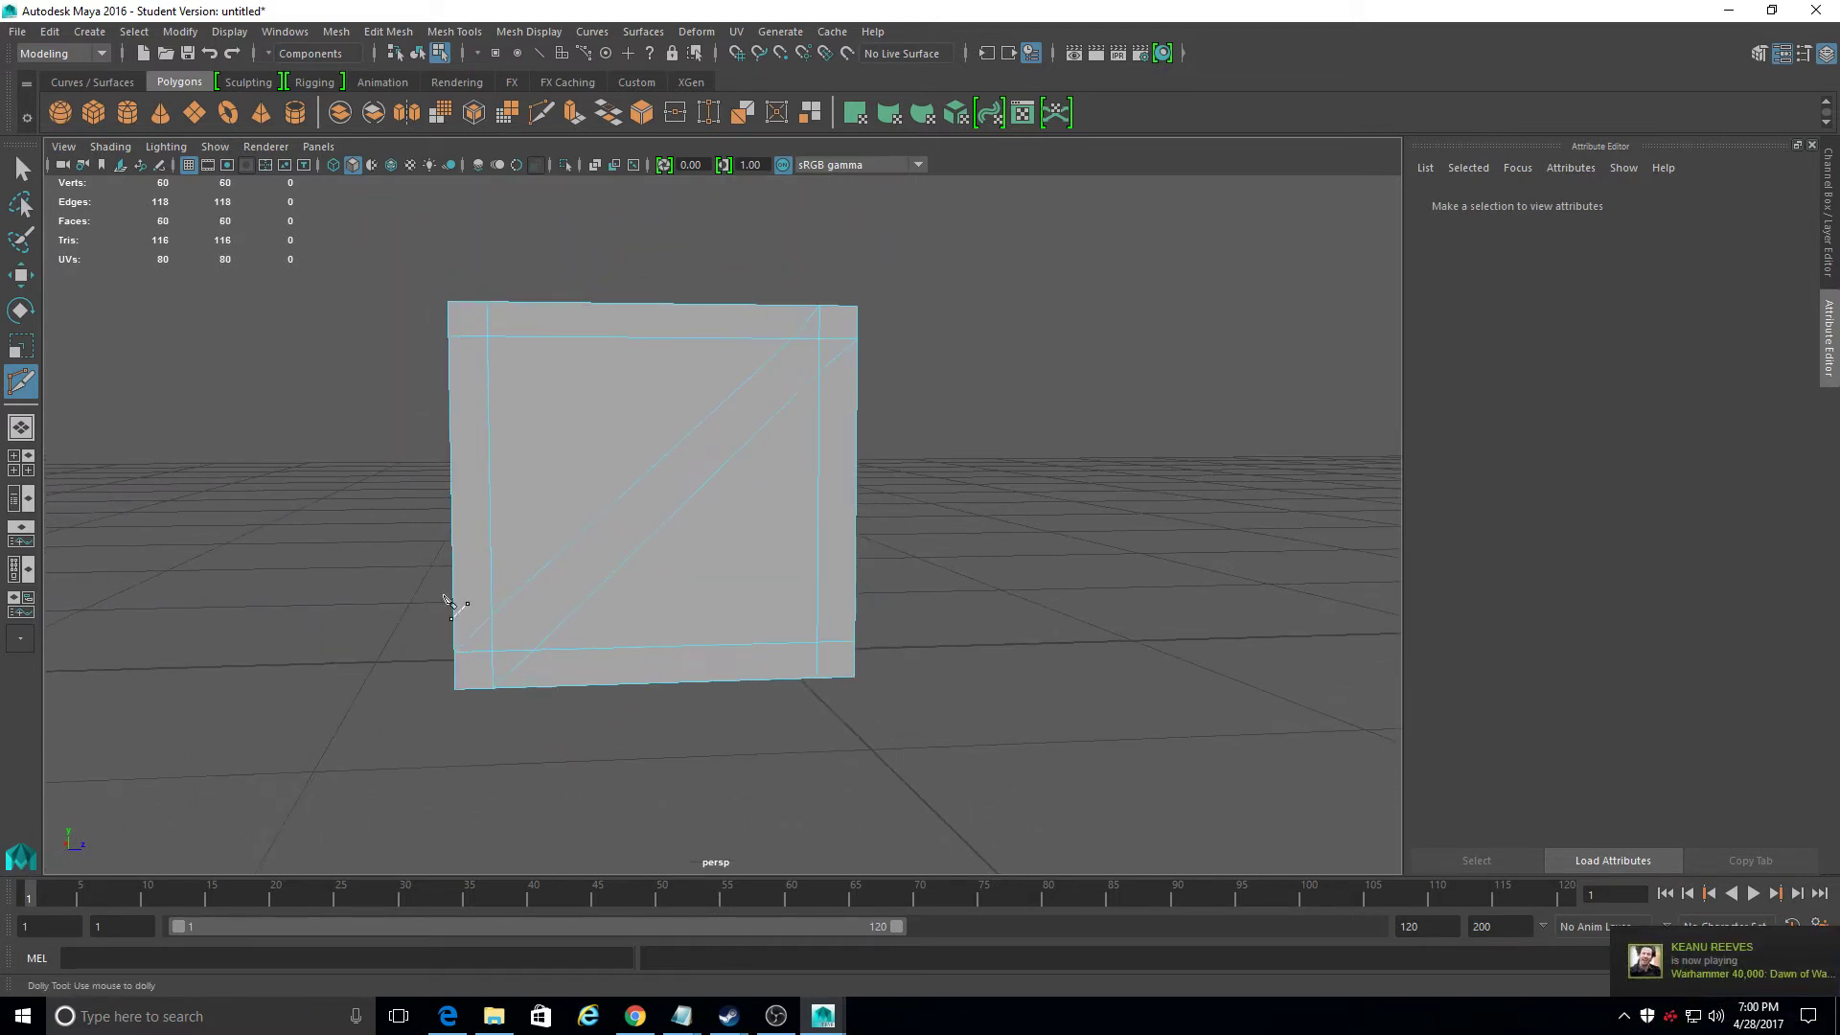
pyautogui.moveTo(503, 592)
pyautogui.keyDown('alt'); pyautogui.mouseDown()
pyautogui.moveTo(676, 642)
pyautogui.moveTo(805, 619)
pyautogui.moveTo(503, 615)
pyautogui.mouseUp(); pyautogui.keyUp('alt')
pyautogui.click(500, 621)
pyautogui.scroll(3, 503, 605)
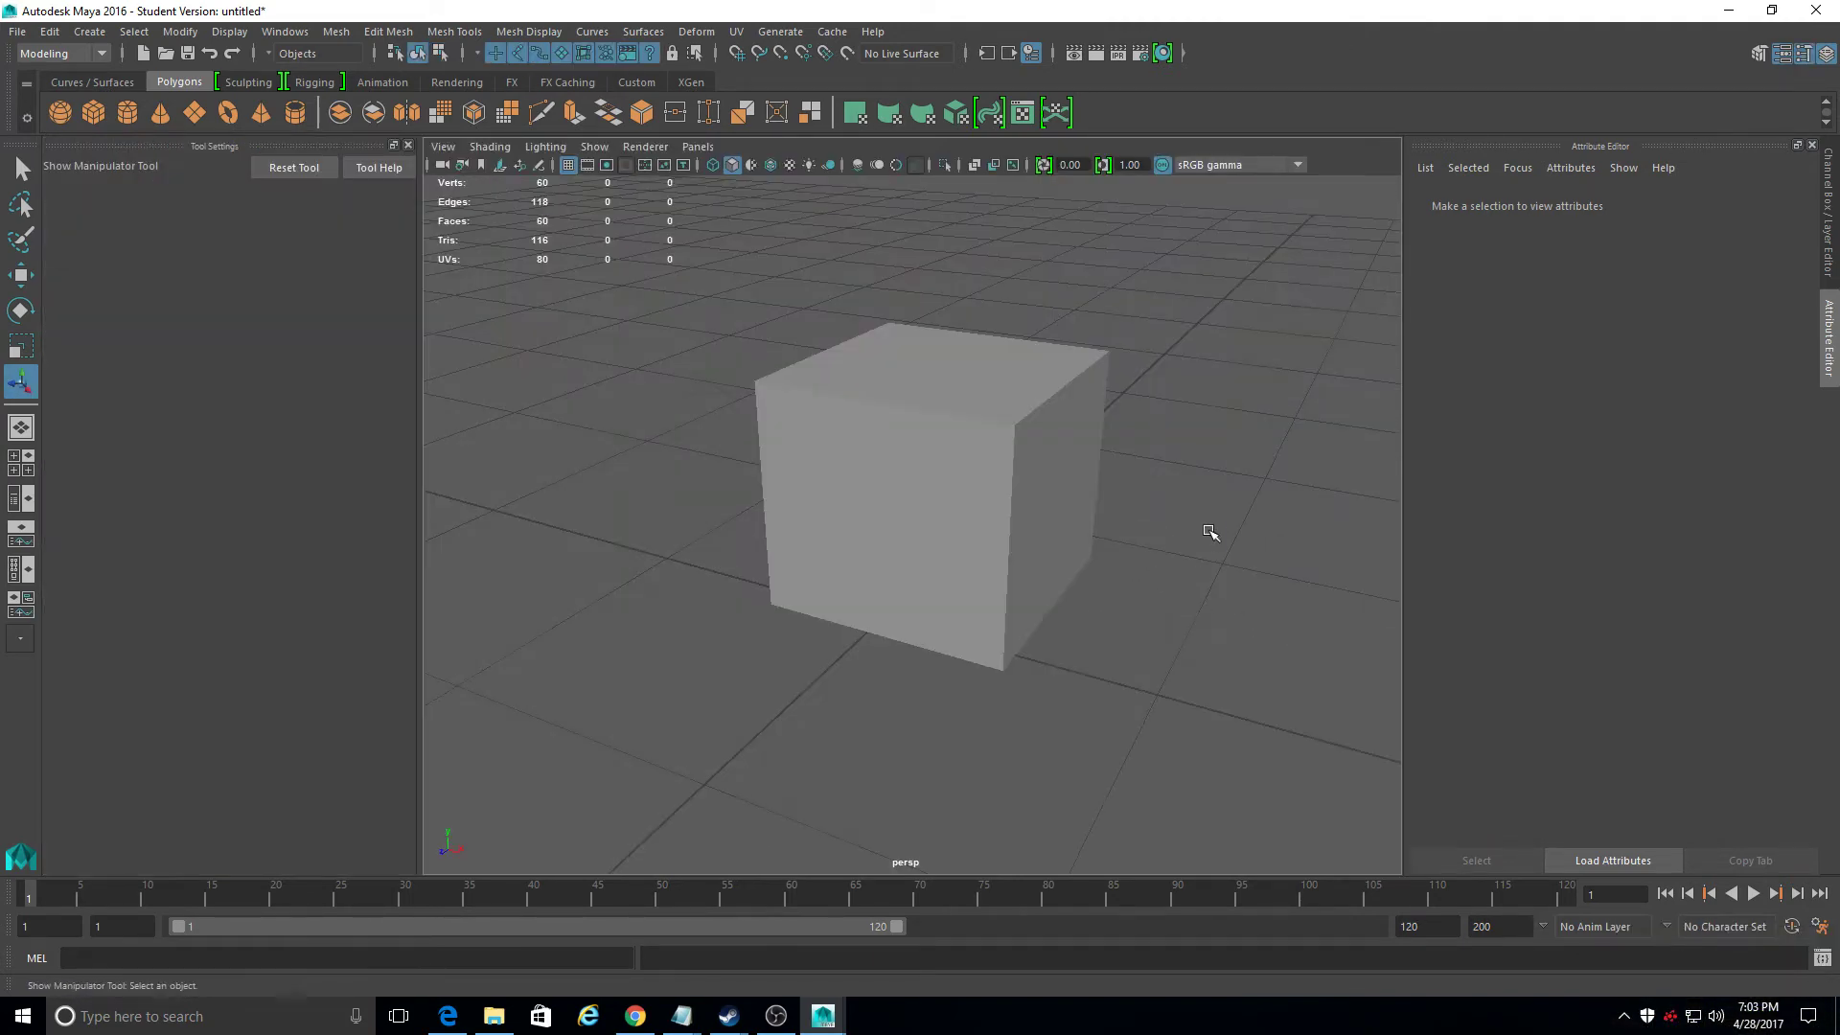
# Step: Switch the crate to face selection and select the inner panel faces of the front, top and adjacent undivided side
pyautogui.click(1001, 510)
pyautogui.moveTo(1001, 510); pyautogui.dragTo(969, 575, button='right')
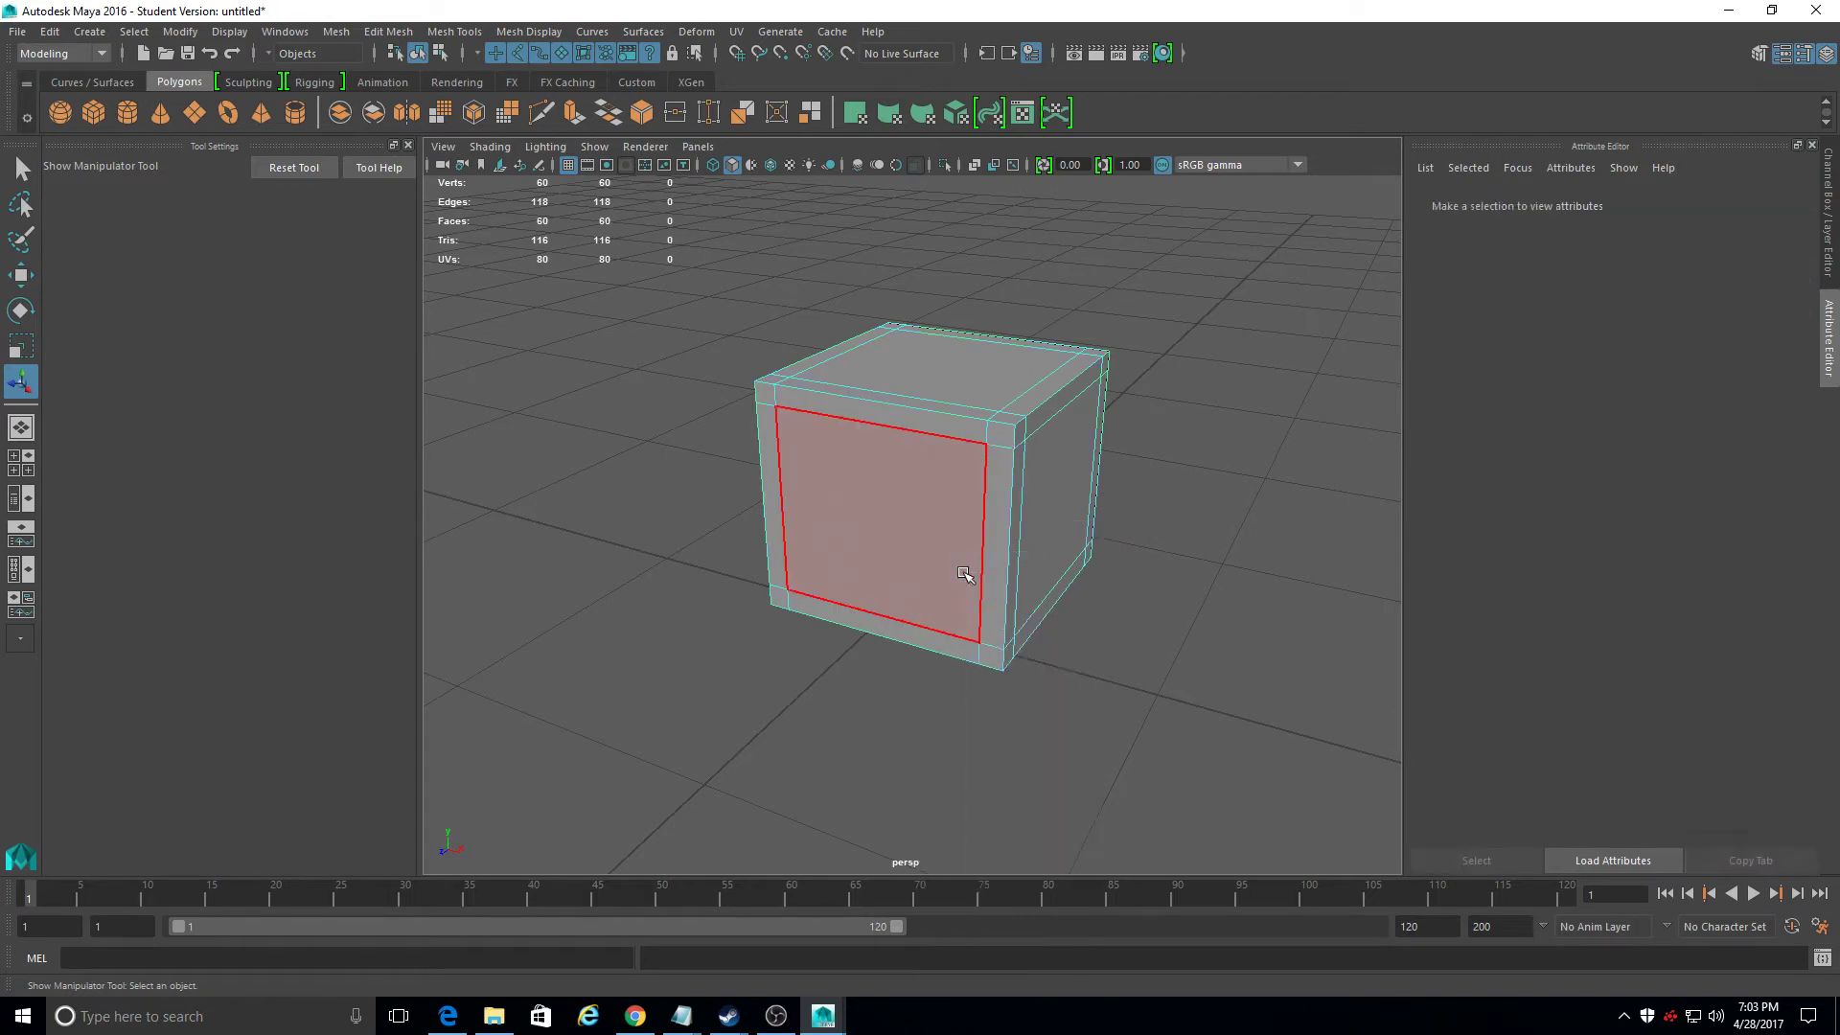
pyautogui.click(874, 542)
pyautogui.keyDown('shift'); pyautogui.click(934, 374); pyautogui.keyUp('shift')
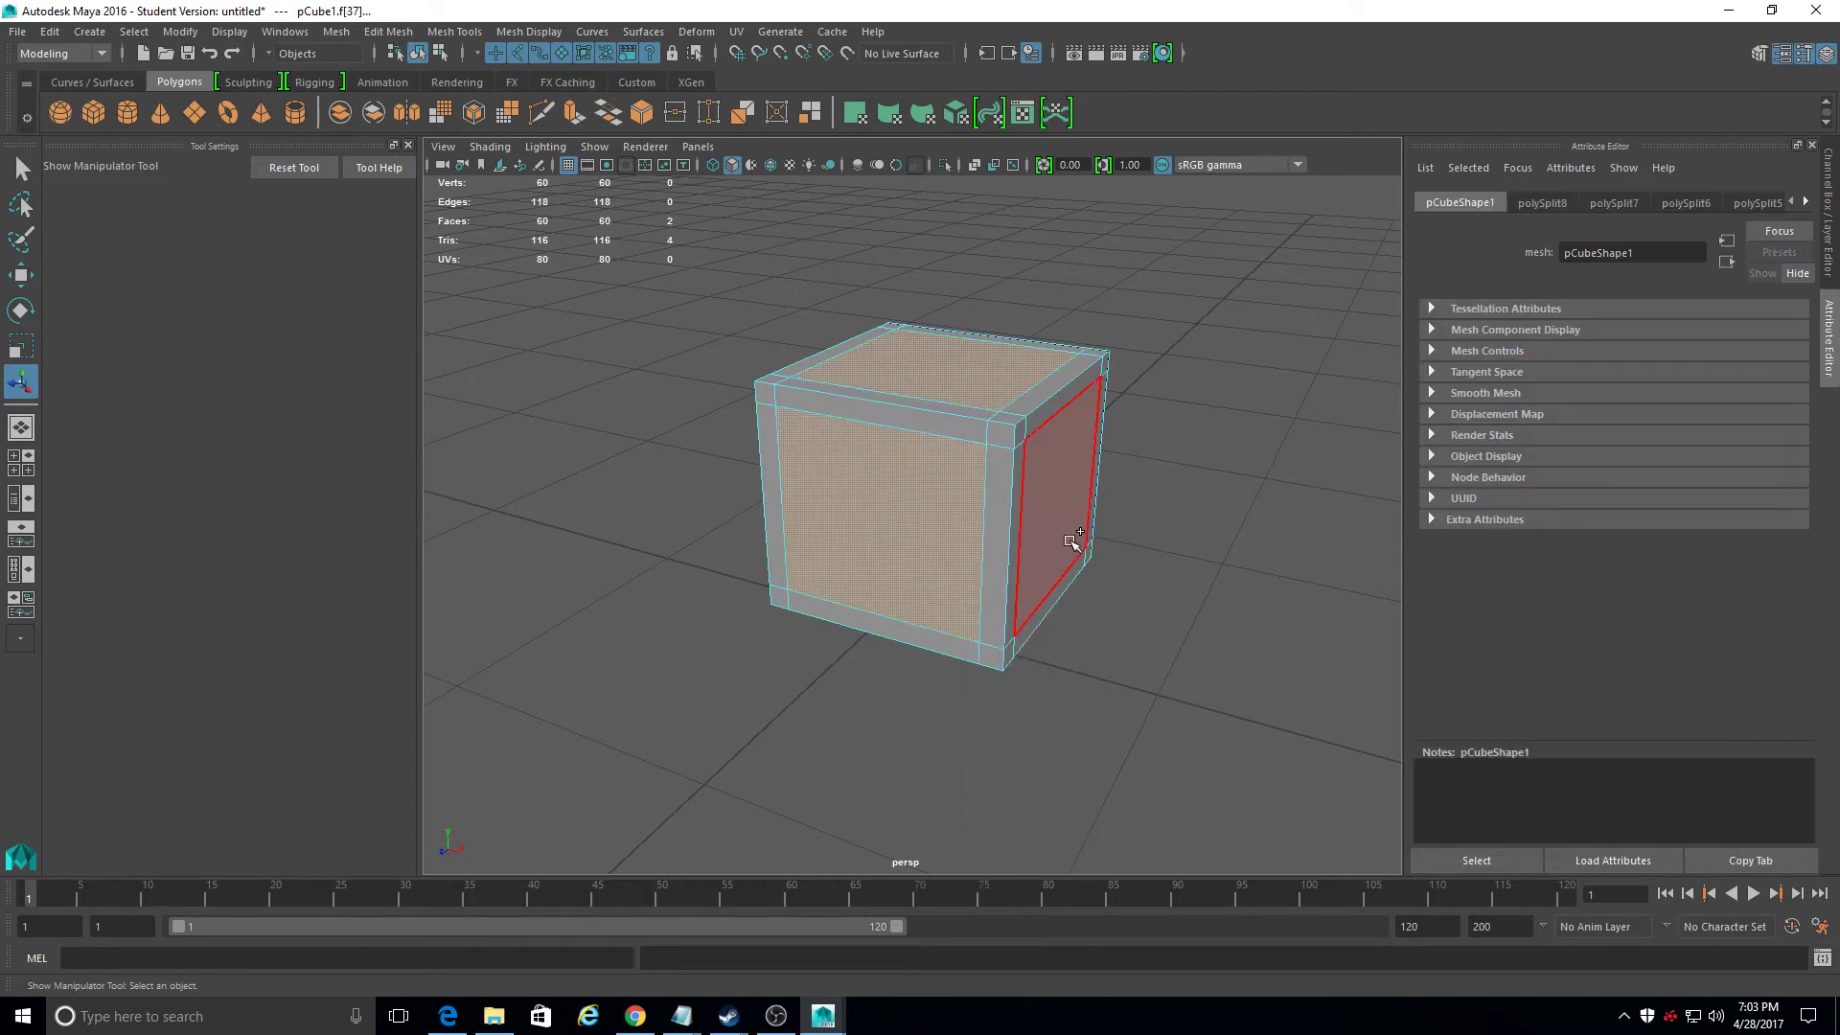
pyautogui.keyDown('shift'); pyautogui.click(1072, 538); pyautogui.keyUp('shift')
# Step: Add the two triangular faces beside the diagonal brace, the remaining side's inner panel and the bottom's inner panel to the selection
pyautogui.keyDown('alt'); pyautogui.moveTo(908, 573); pyautogui.dragTo(997, 503); pyautogui.keyUp('alt')
pyautogui.keyDown('shift'); pyautogui.click(839, 544); pyautogui.keyUp('shift')
pyautogui.keyDown('shift'); pyautogui.click(772, 432); pyautogui.keyUp('shift')
pyautogui.keyDown('alt'); pyautogui.moveTo(704, 504); pyautogui.dragTo(944, 479); pyautogui.keyUp('alt')
pyautogui.keyDown('shift'); pyautogui.click(801, 472); pyautogui.keyUp('shift')
pyautogui.keyDown('alt'); pyautogui.moveTo(882, 685); pyautogui.dragTo(846, 547); pyautogui.keyUp('alt')
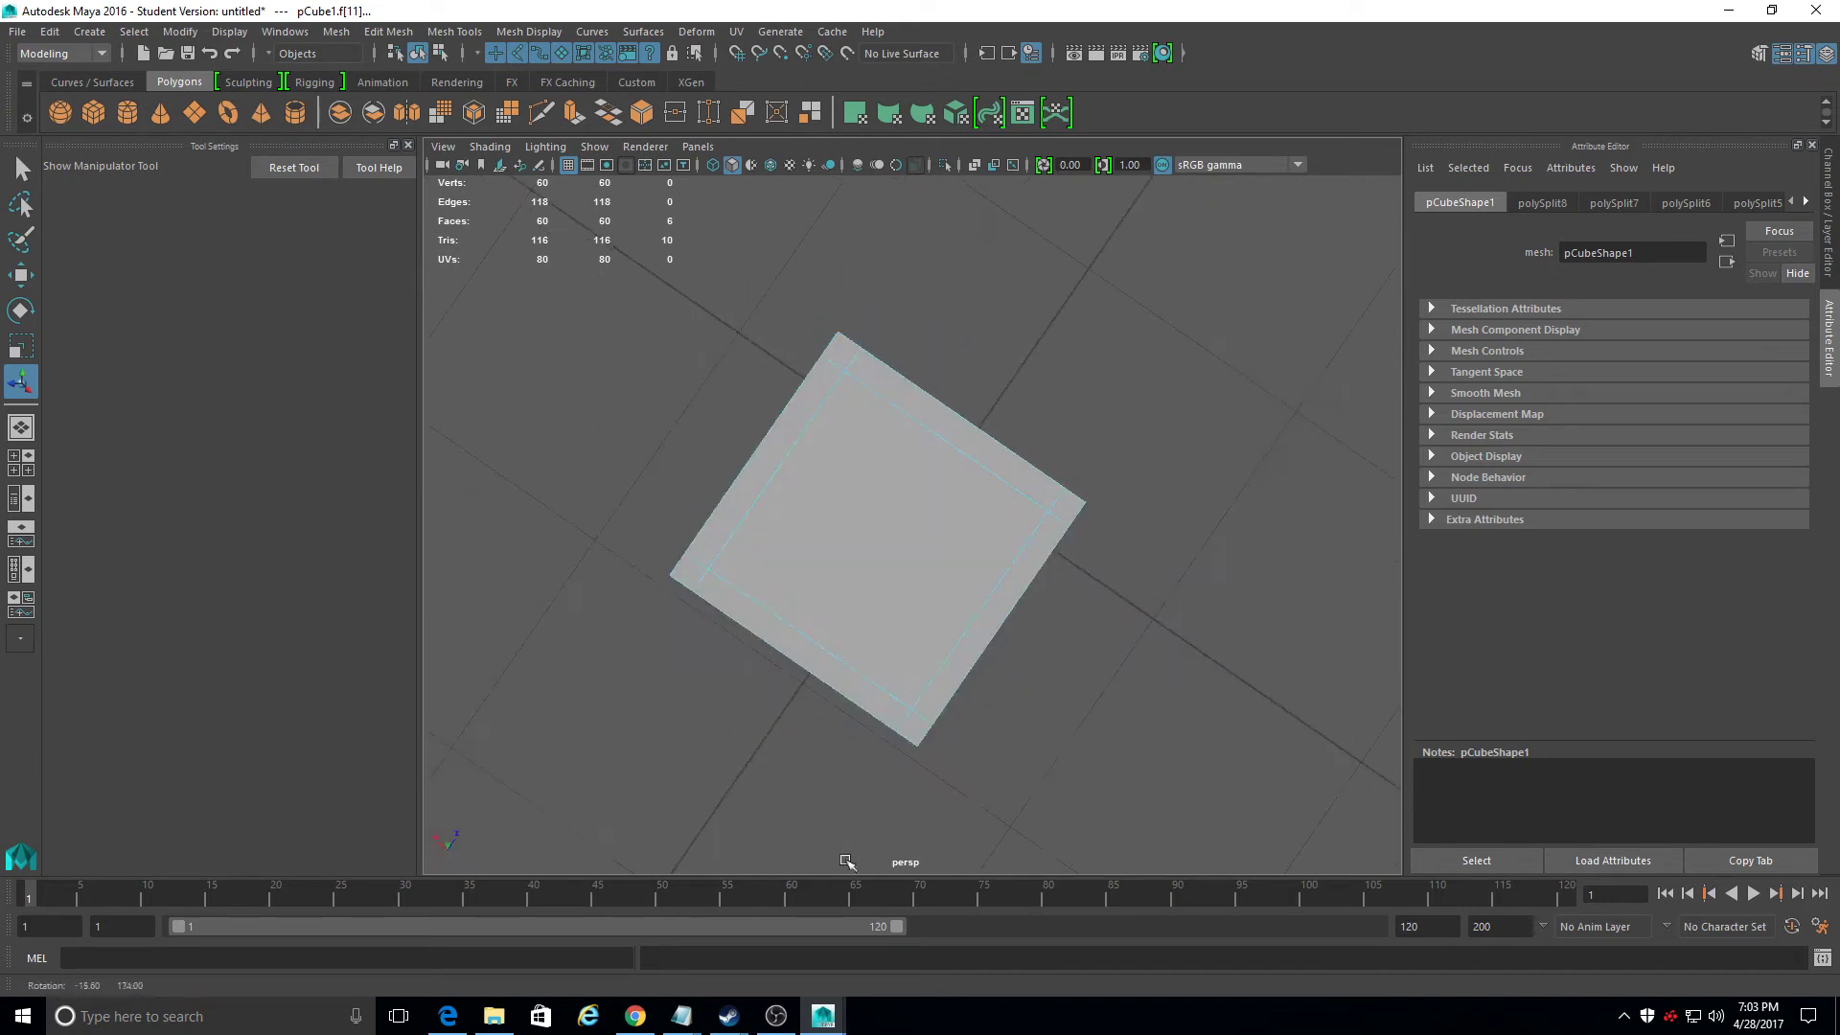
pyautogui.keyDown('shift'); pyautogui.click(858, 620); pyautogui.keyUp('shift')
pyautogui.keyDown('alt'); pyautogui.moveTo(859, 620); pyautogui.dragTo(862, 538); pyautogui.keyUp('alt')
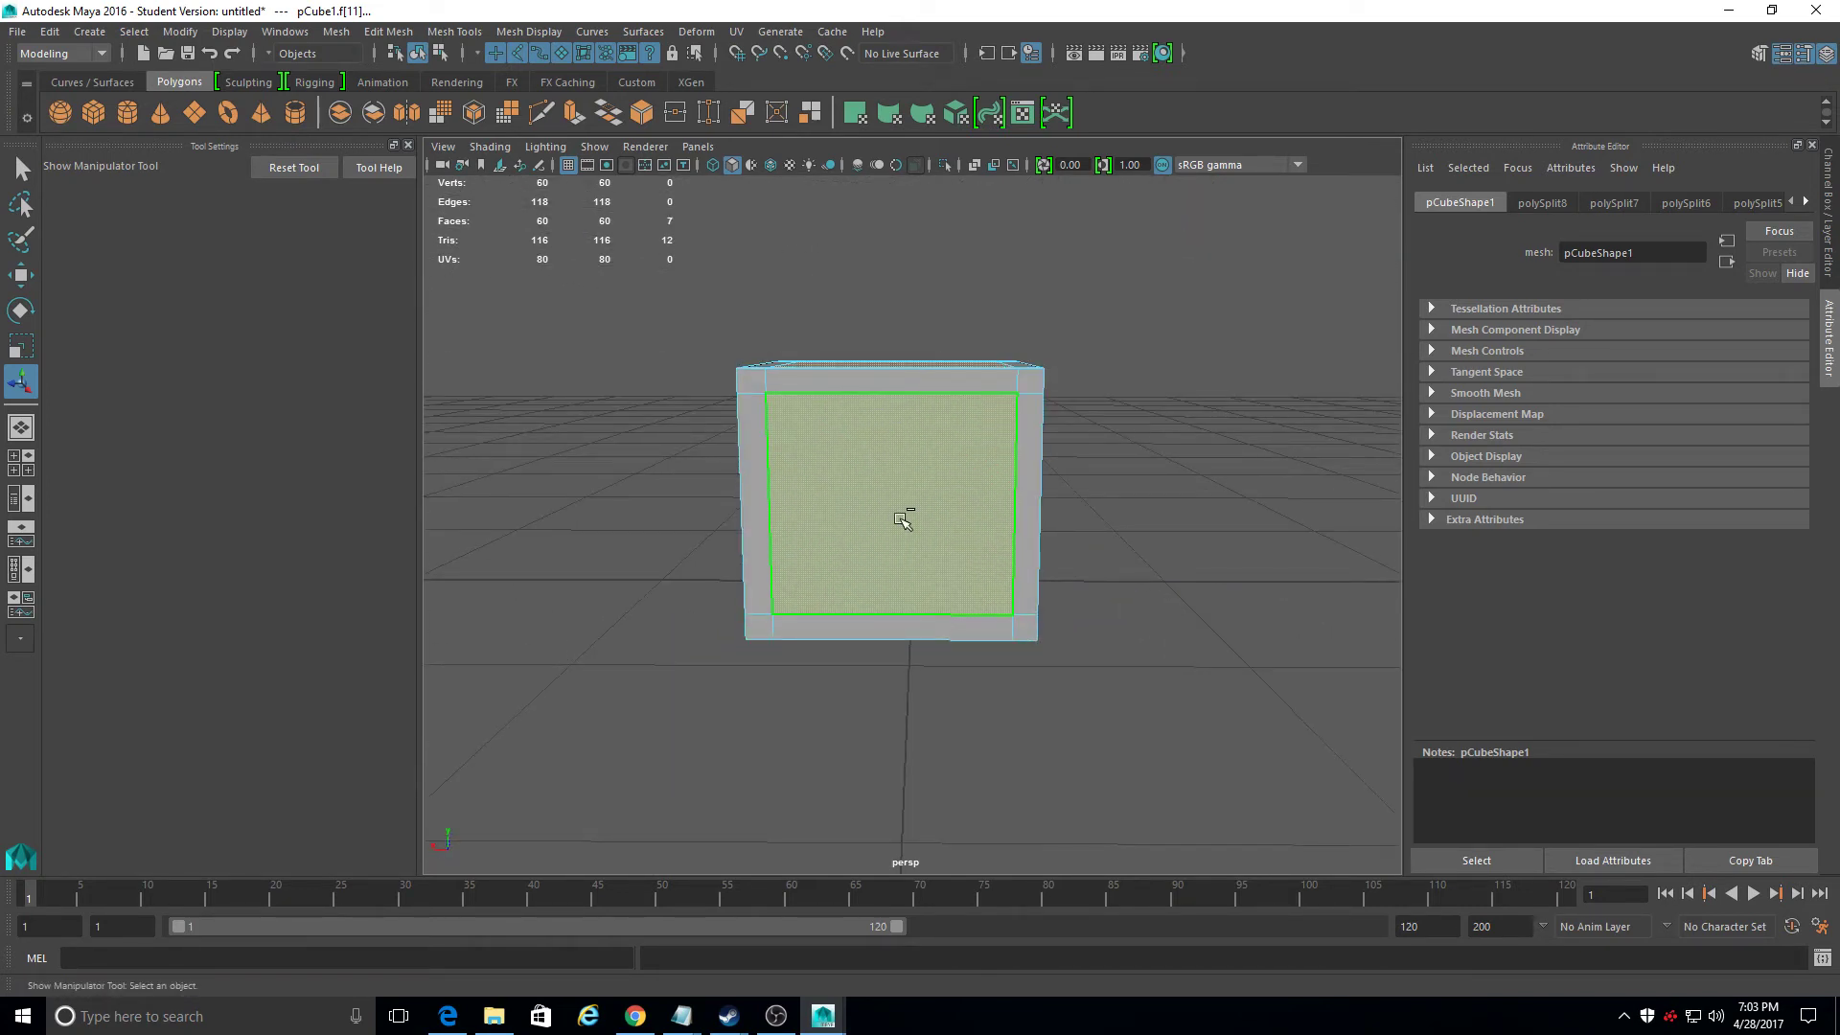
# Step: Extrude the selected panel faces inward with a Local Translate Z of about -0.049, then clear the selection
pyautogui.click(454, 31)
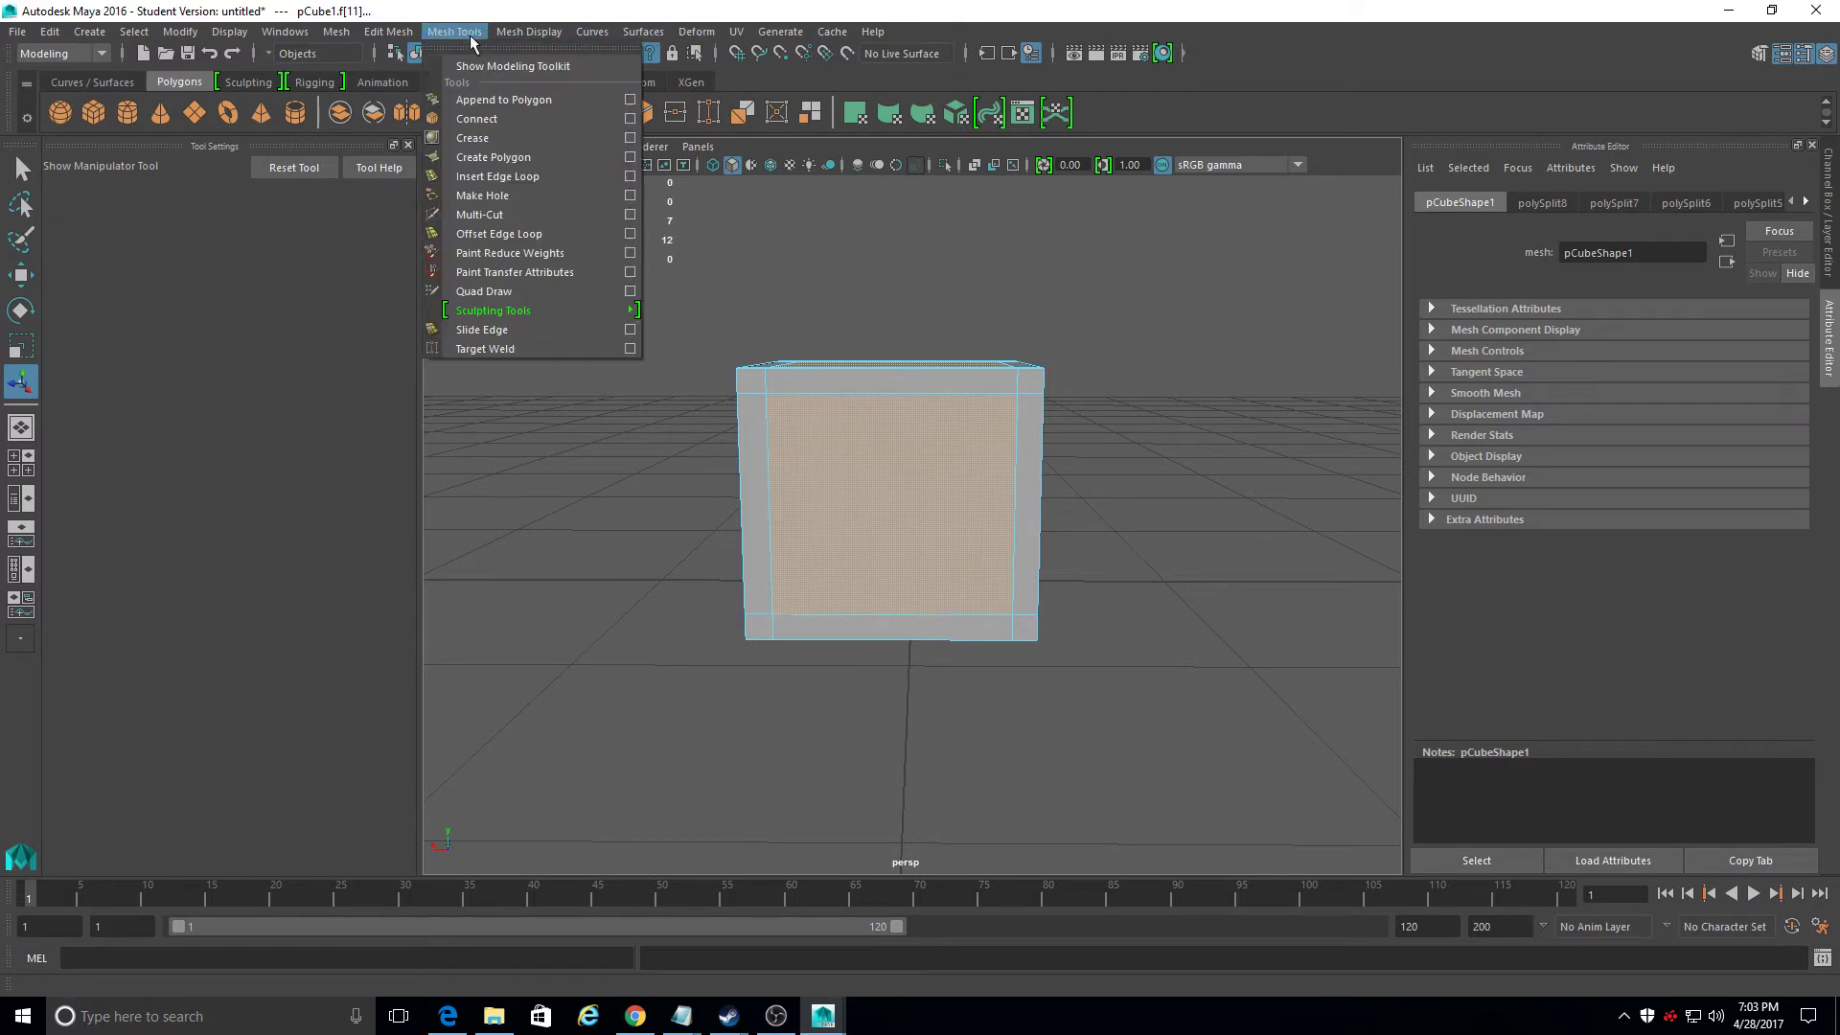
pyautogui.click(401, 33)
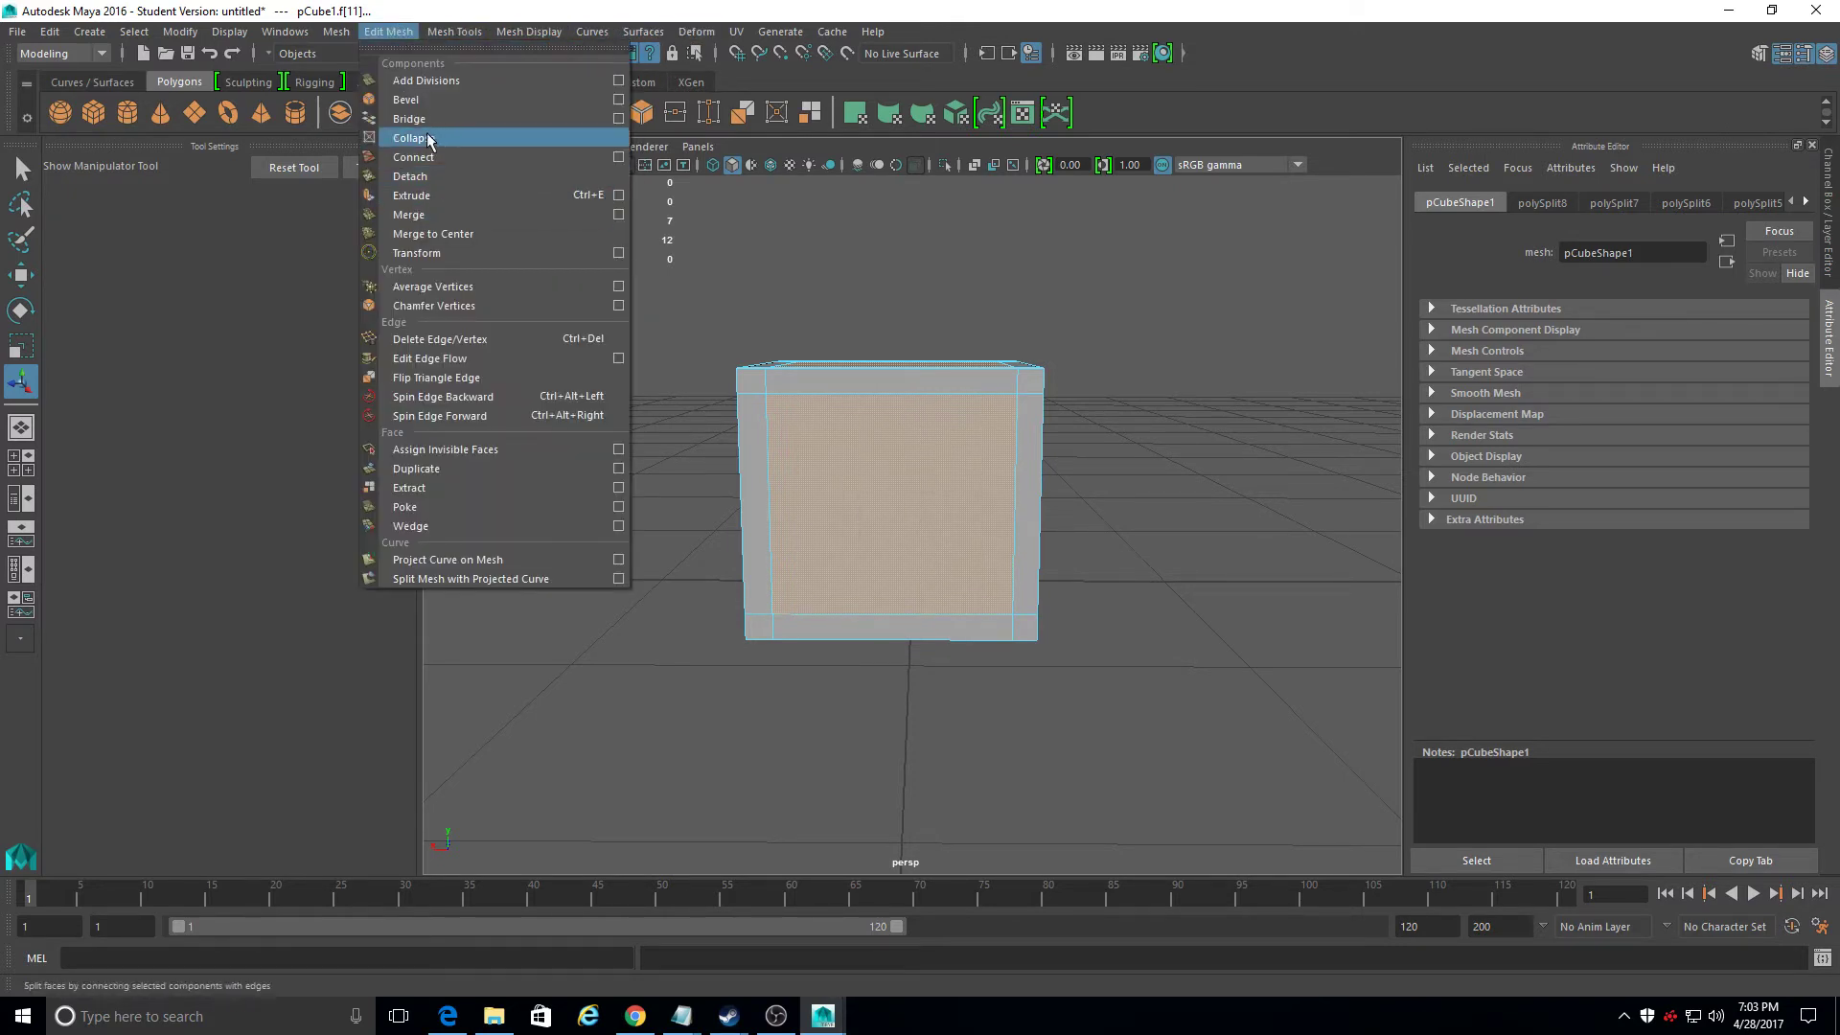
pyautogui.click(399, 38)
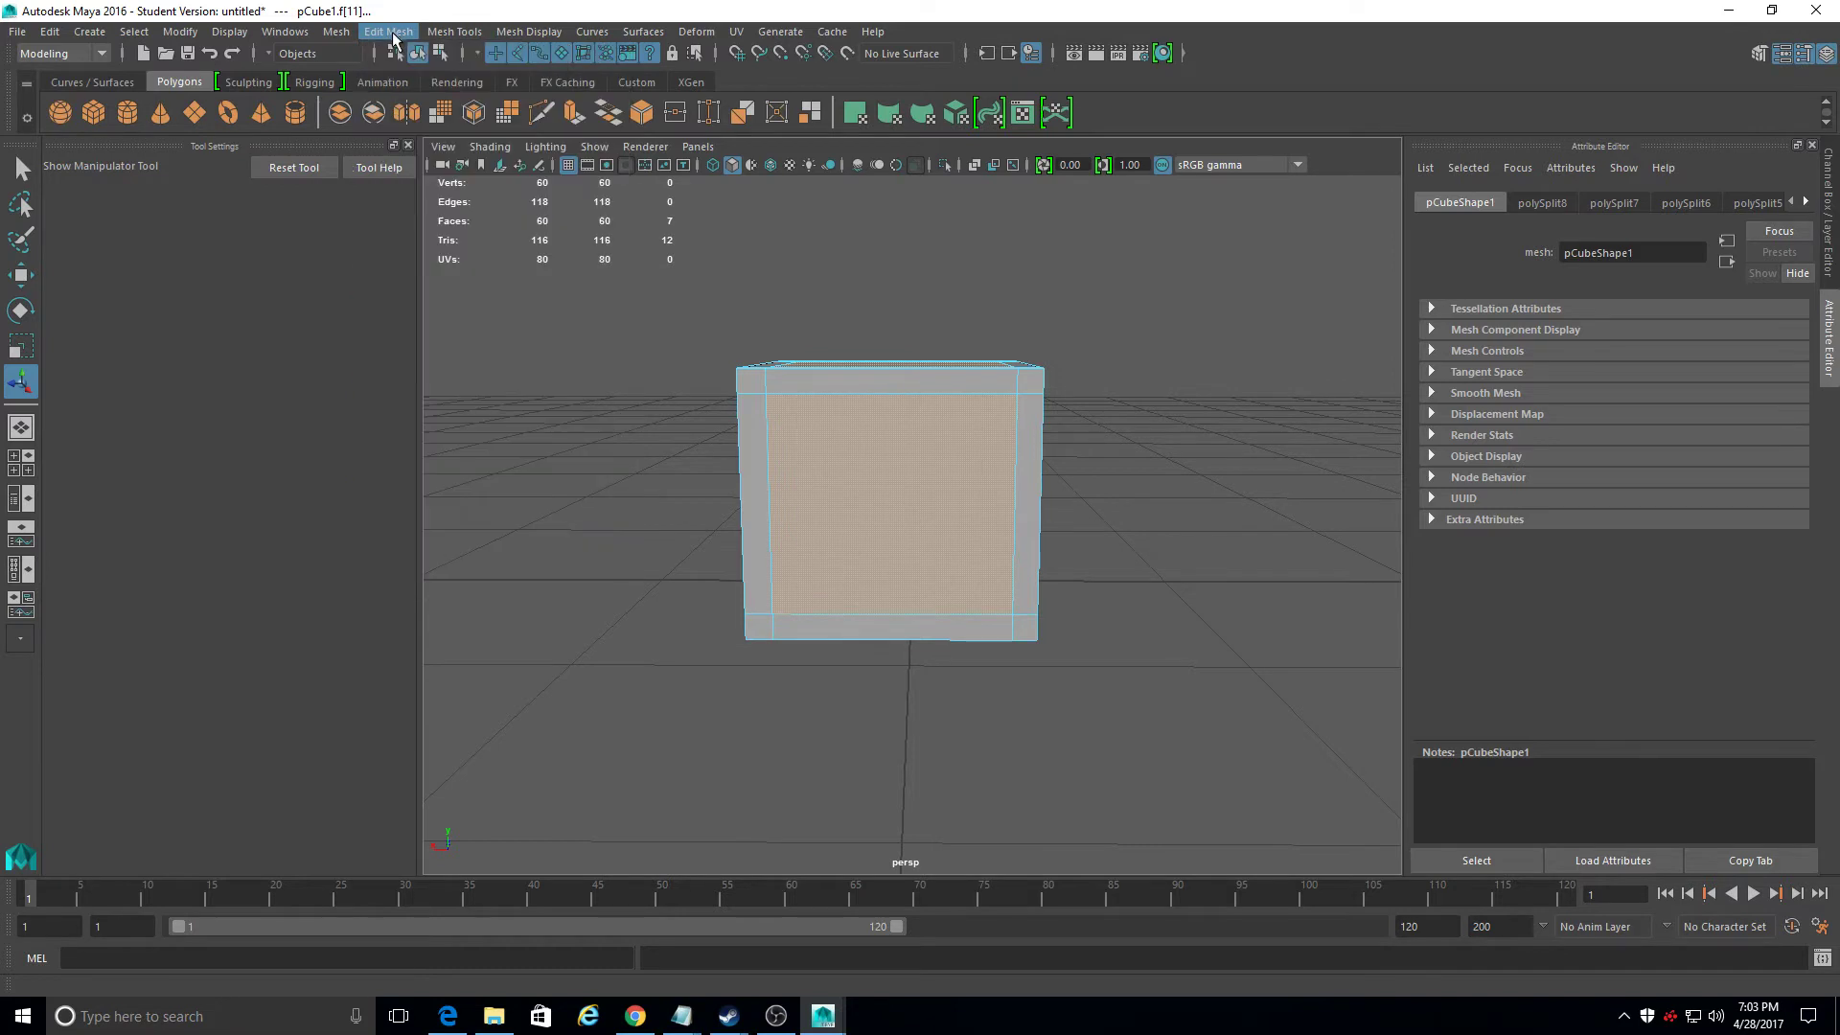
pyautogui.hotkey('ctrl', 'e')
pyautogui.keyDown('alt'); pyautogui.moveTo(821, 509); pyautogui.dragTo(809, 624); pyautogui.keyUp('alt')
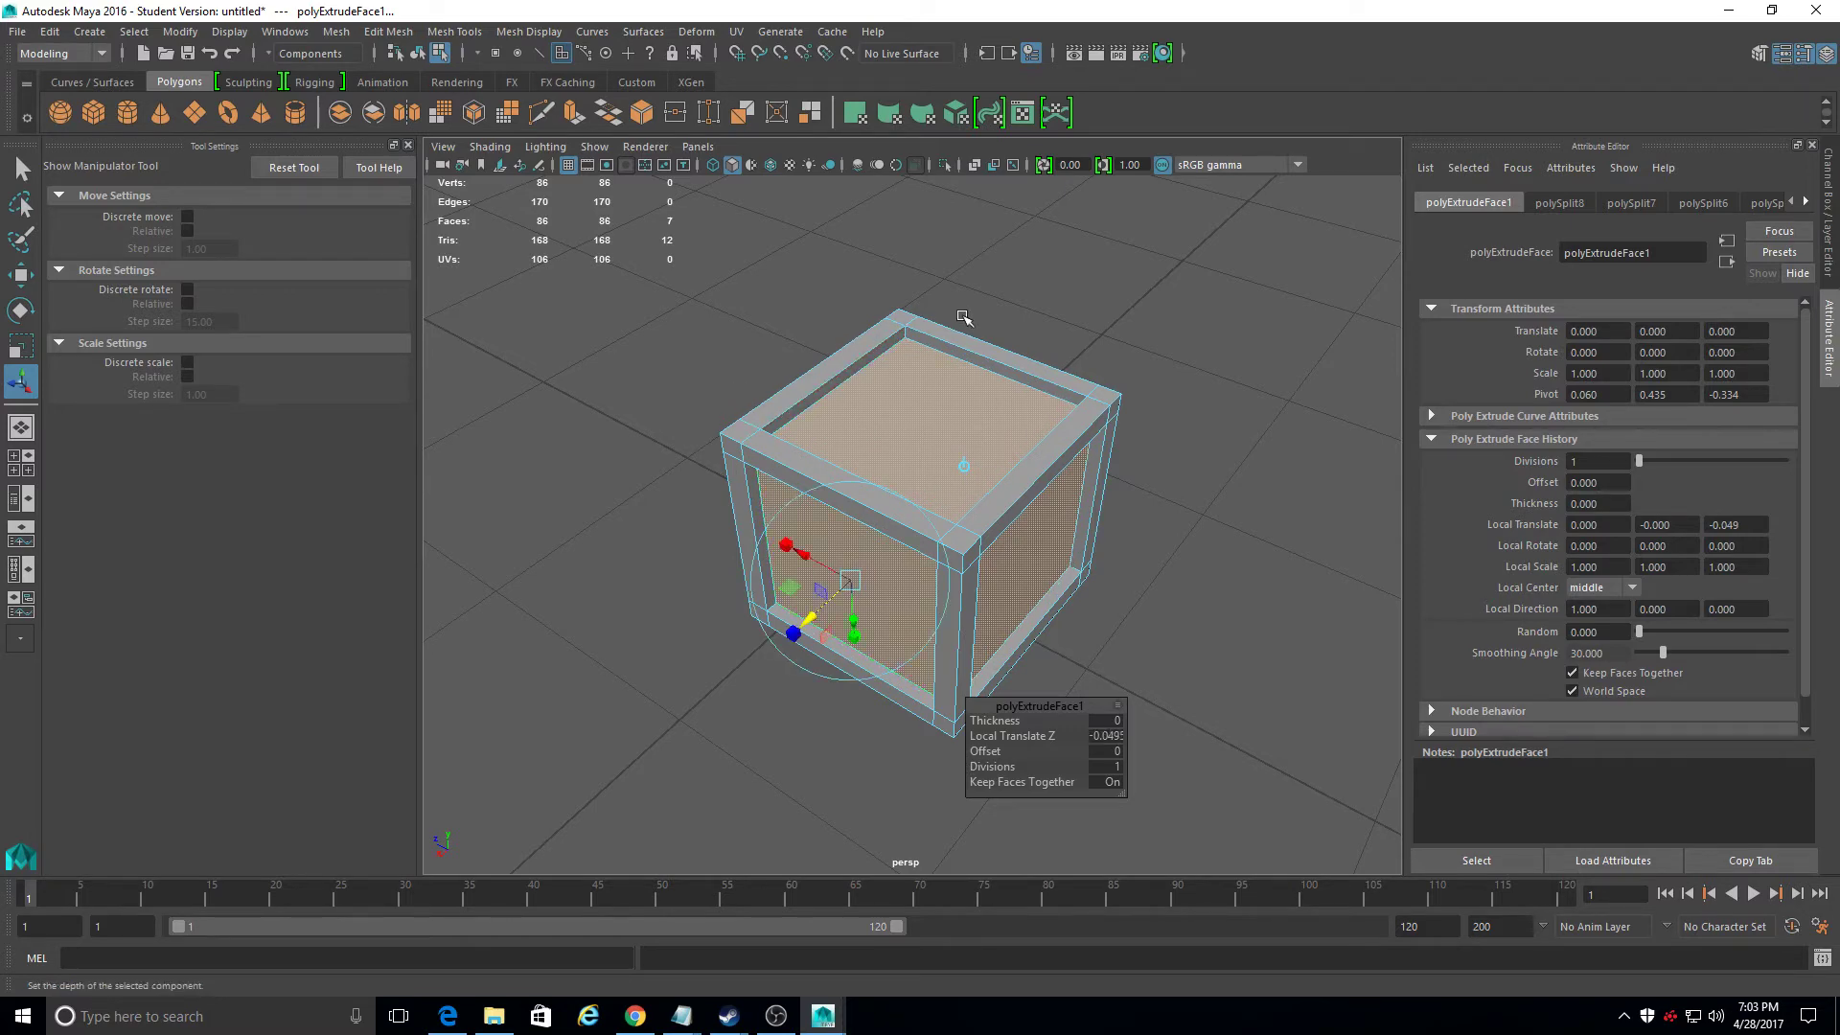
pyautogui.keyDown('alt'); pyautogui.moveTo(1004, 602); pyautogui.dragTo(1302, 486); pyautogui.keyUp('alt')
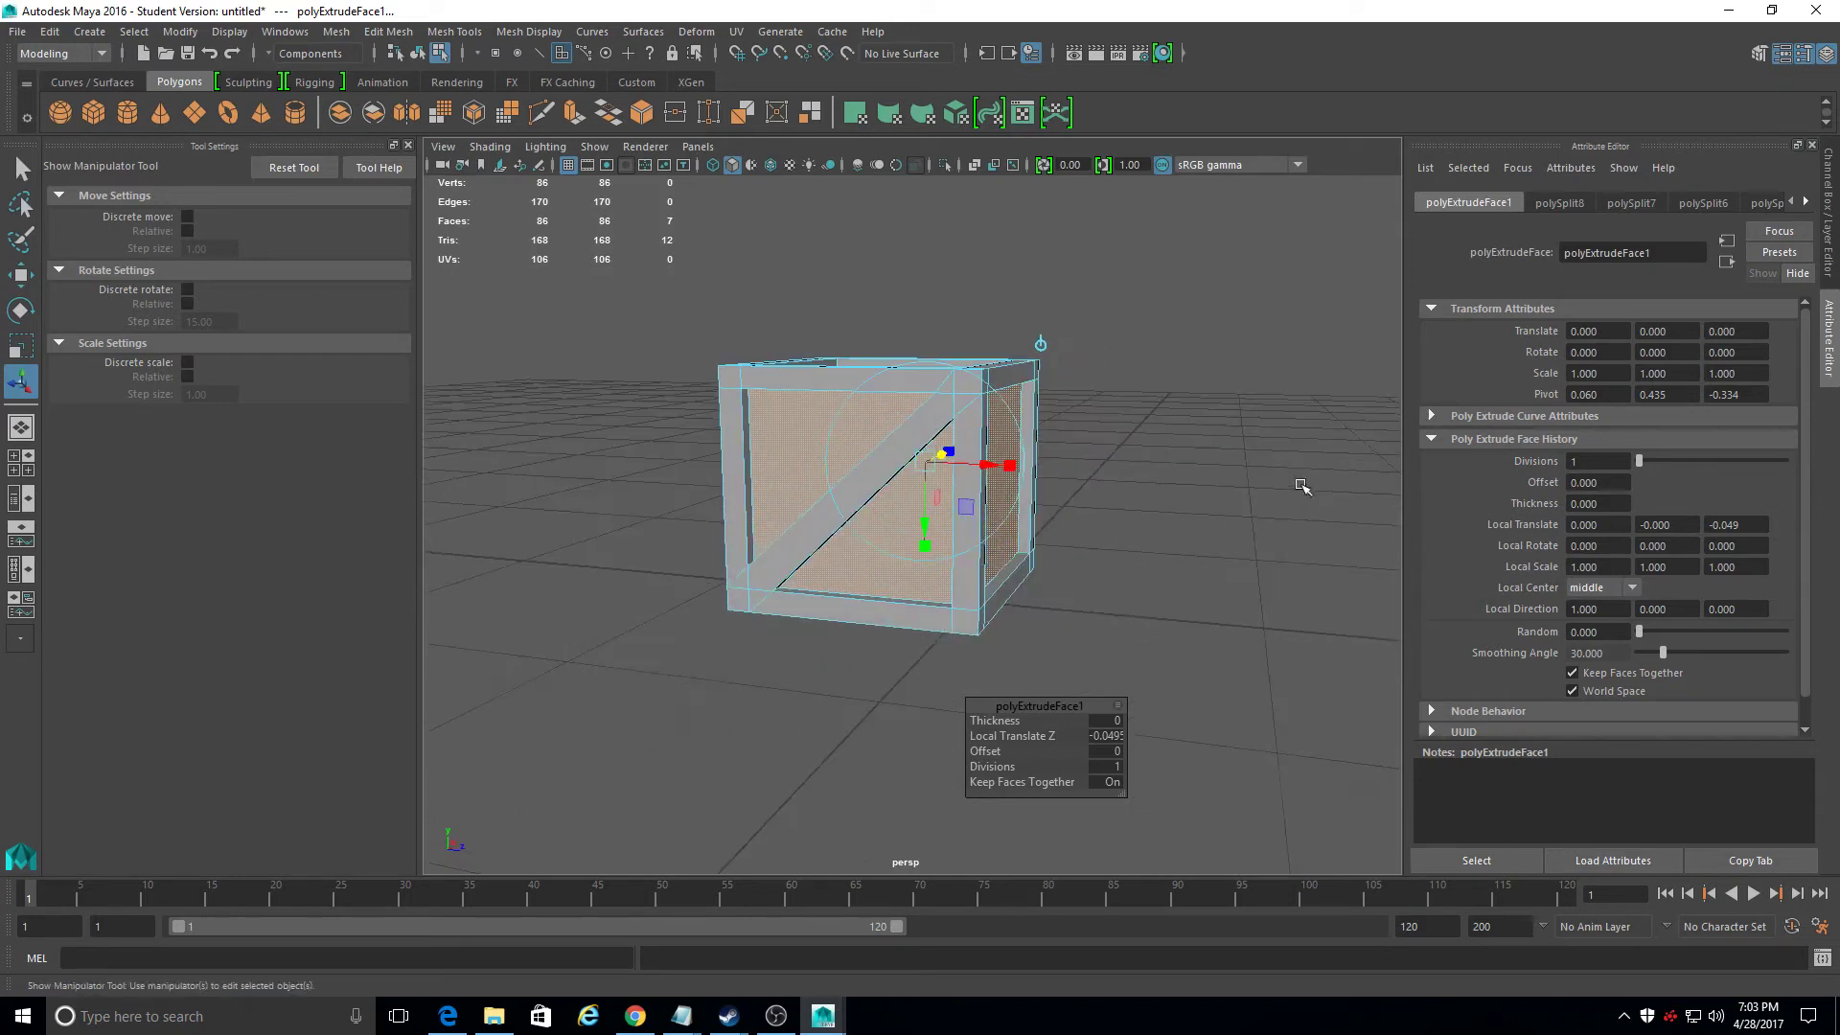
pyautogui.scroll(2, 1301, 486)
pyautogui.scroll(2, 1295, 402)
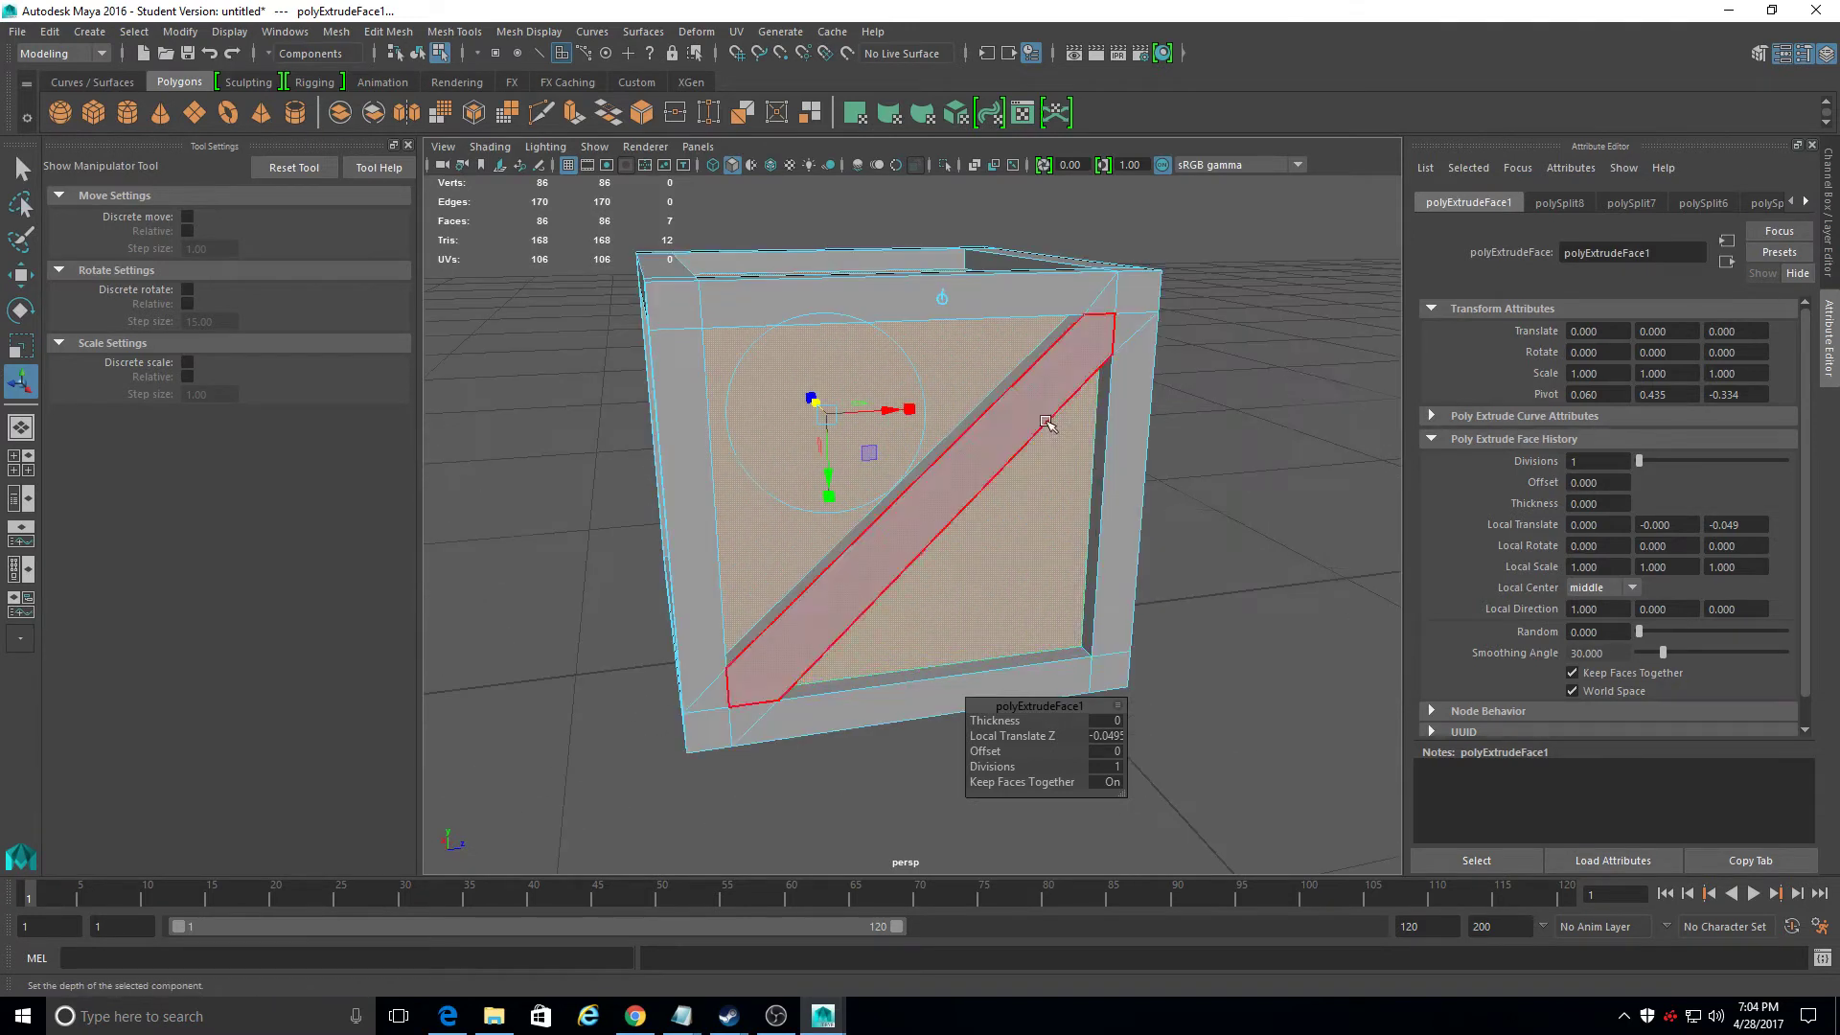
pyautogui.click(1295, 390)
# Step: Multi-Cut an edge across the lower end of the diagonal brace, joining its corners on the inner lower and inner left edges
pyautogui.rightClick(1092, 501)
pyautogui.moveTo(1093, 502); pyautogui.dragTo(1090, 554, button='right')
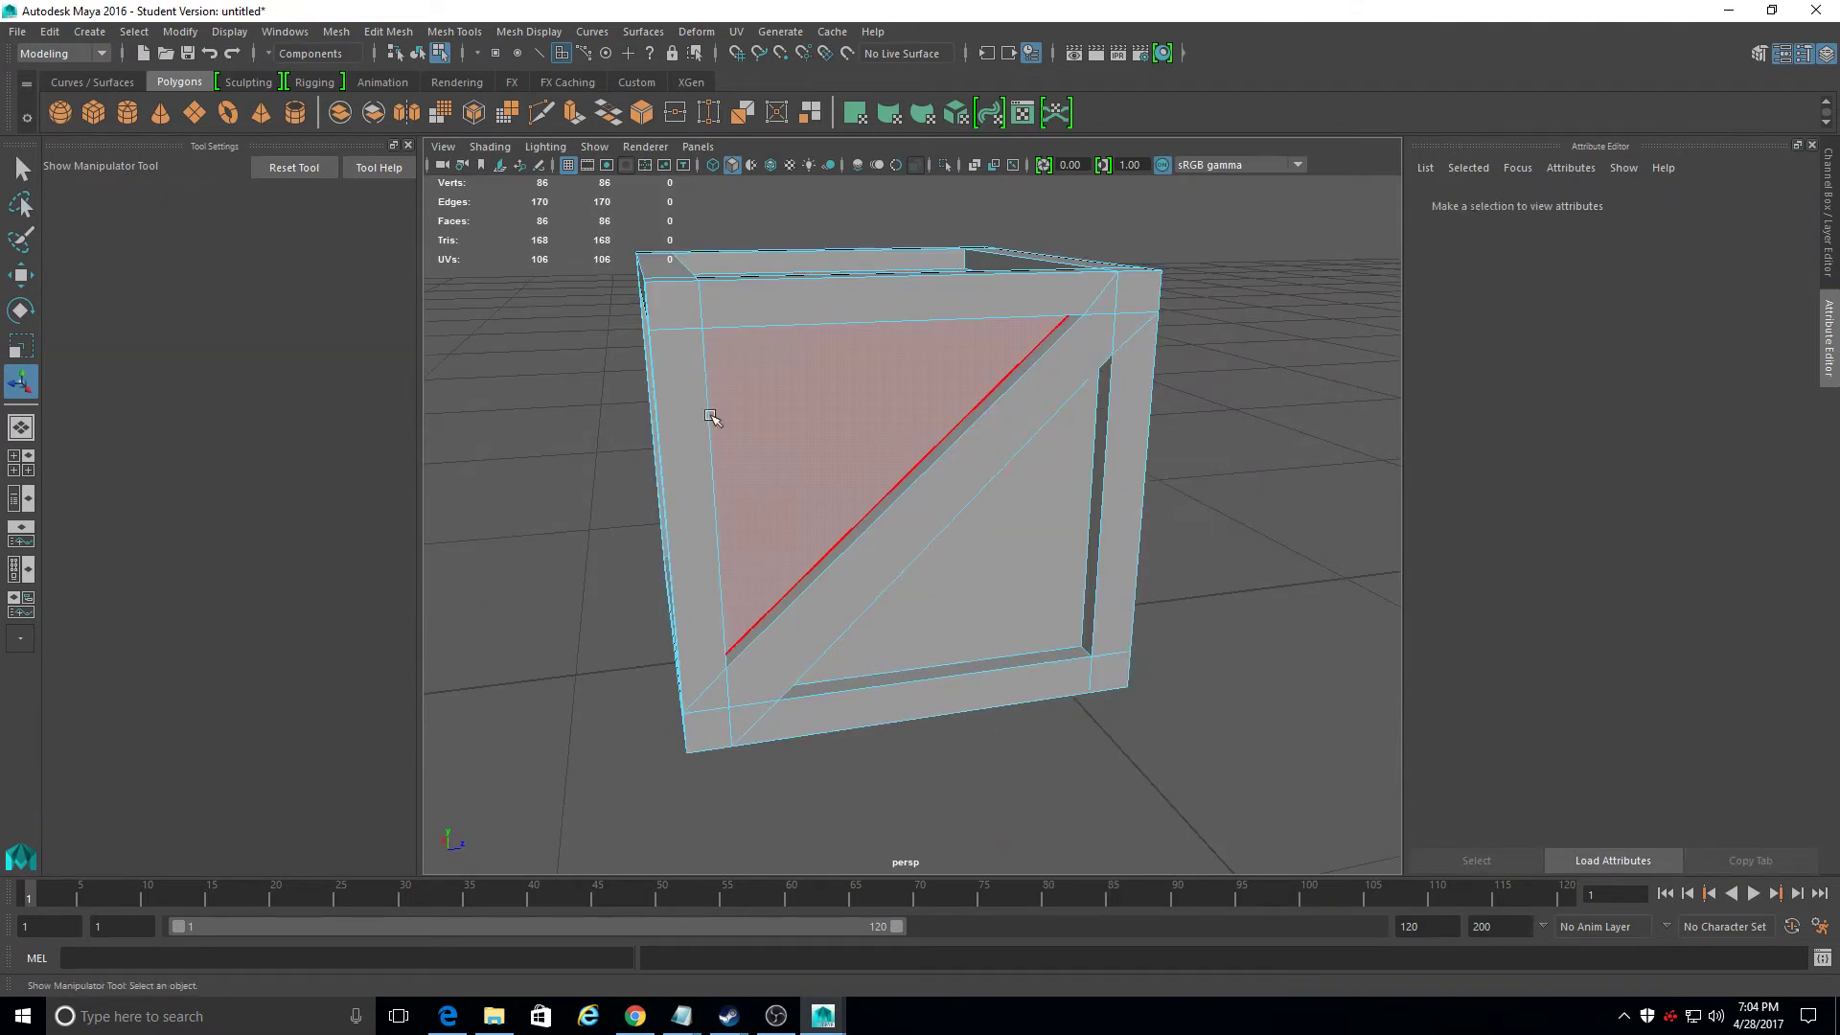
pyautogui.click(478, 31)
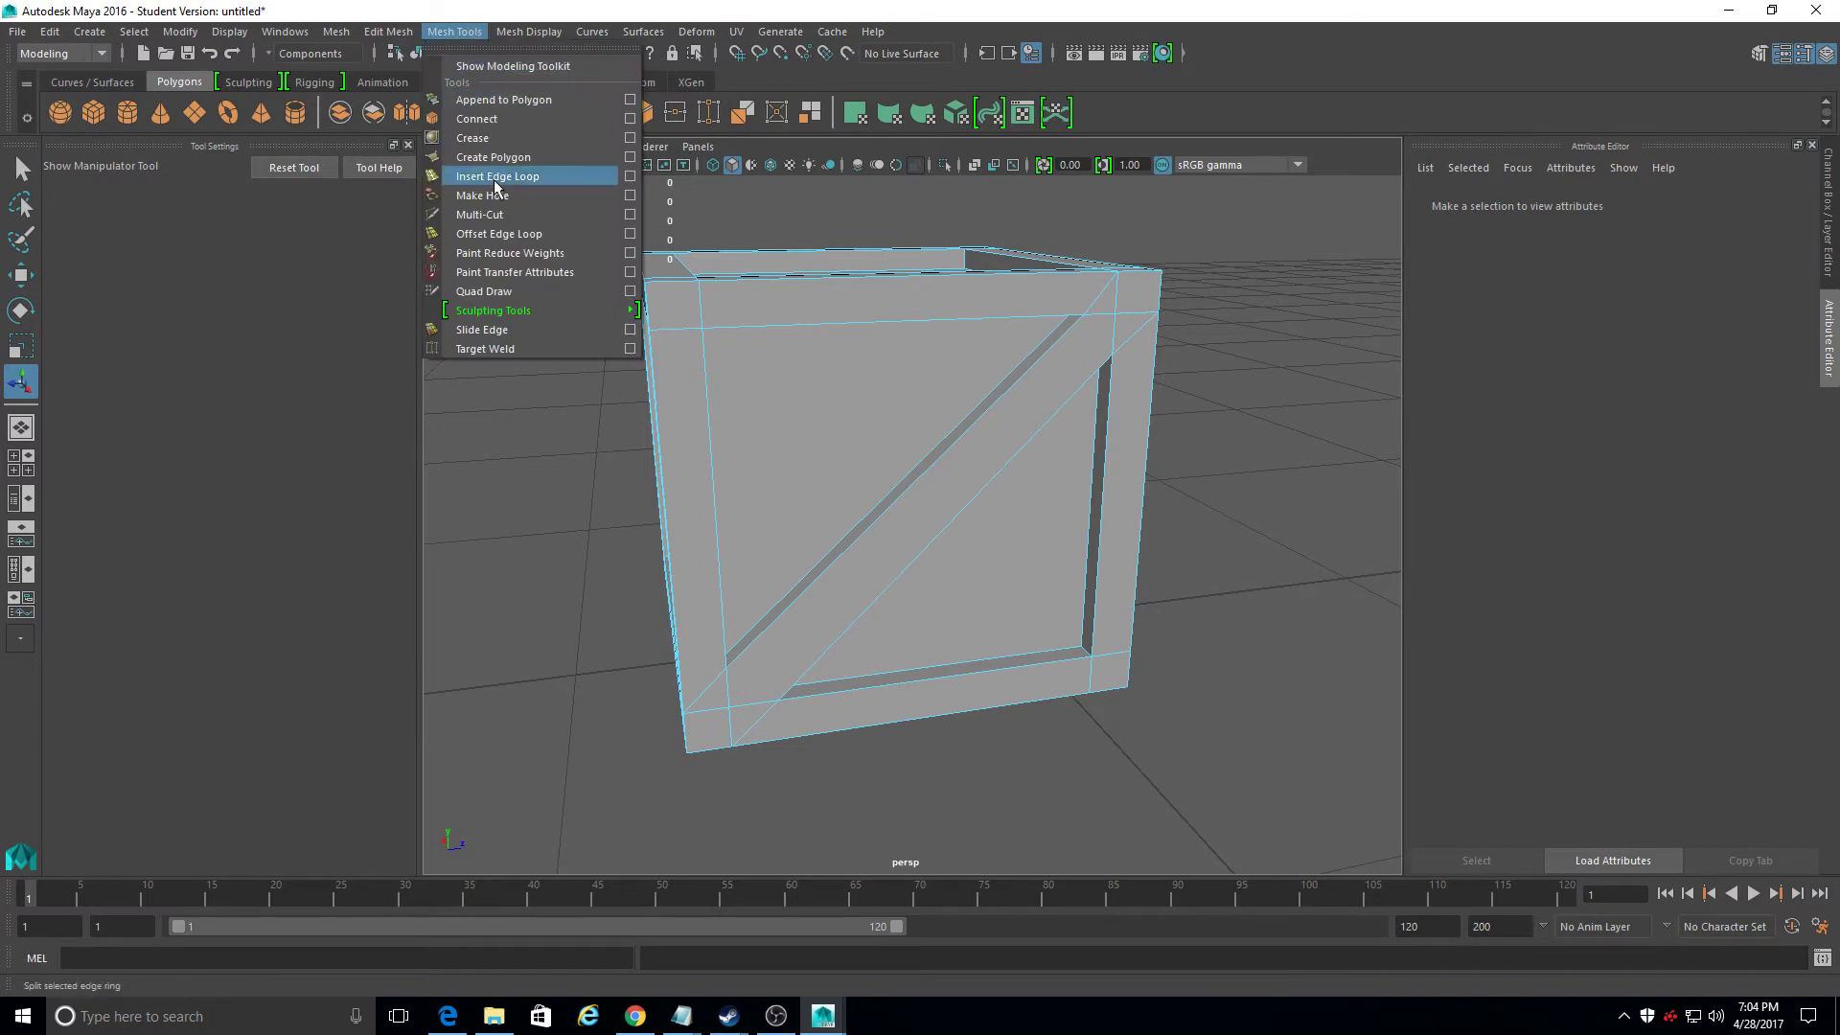
pyautogui.click(492, 215)
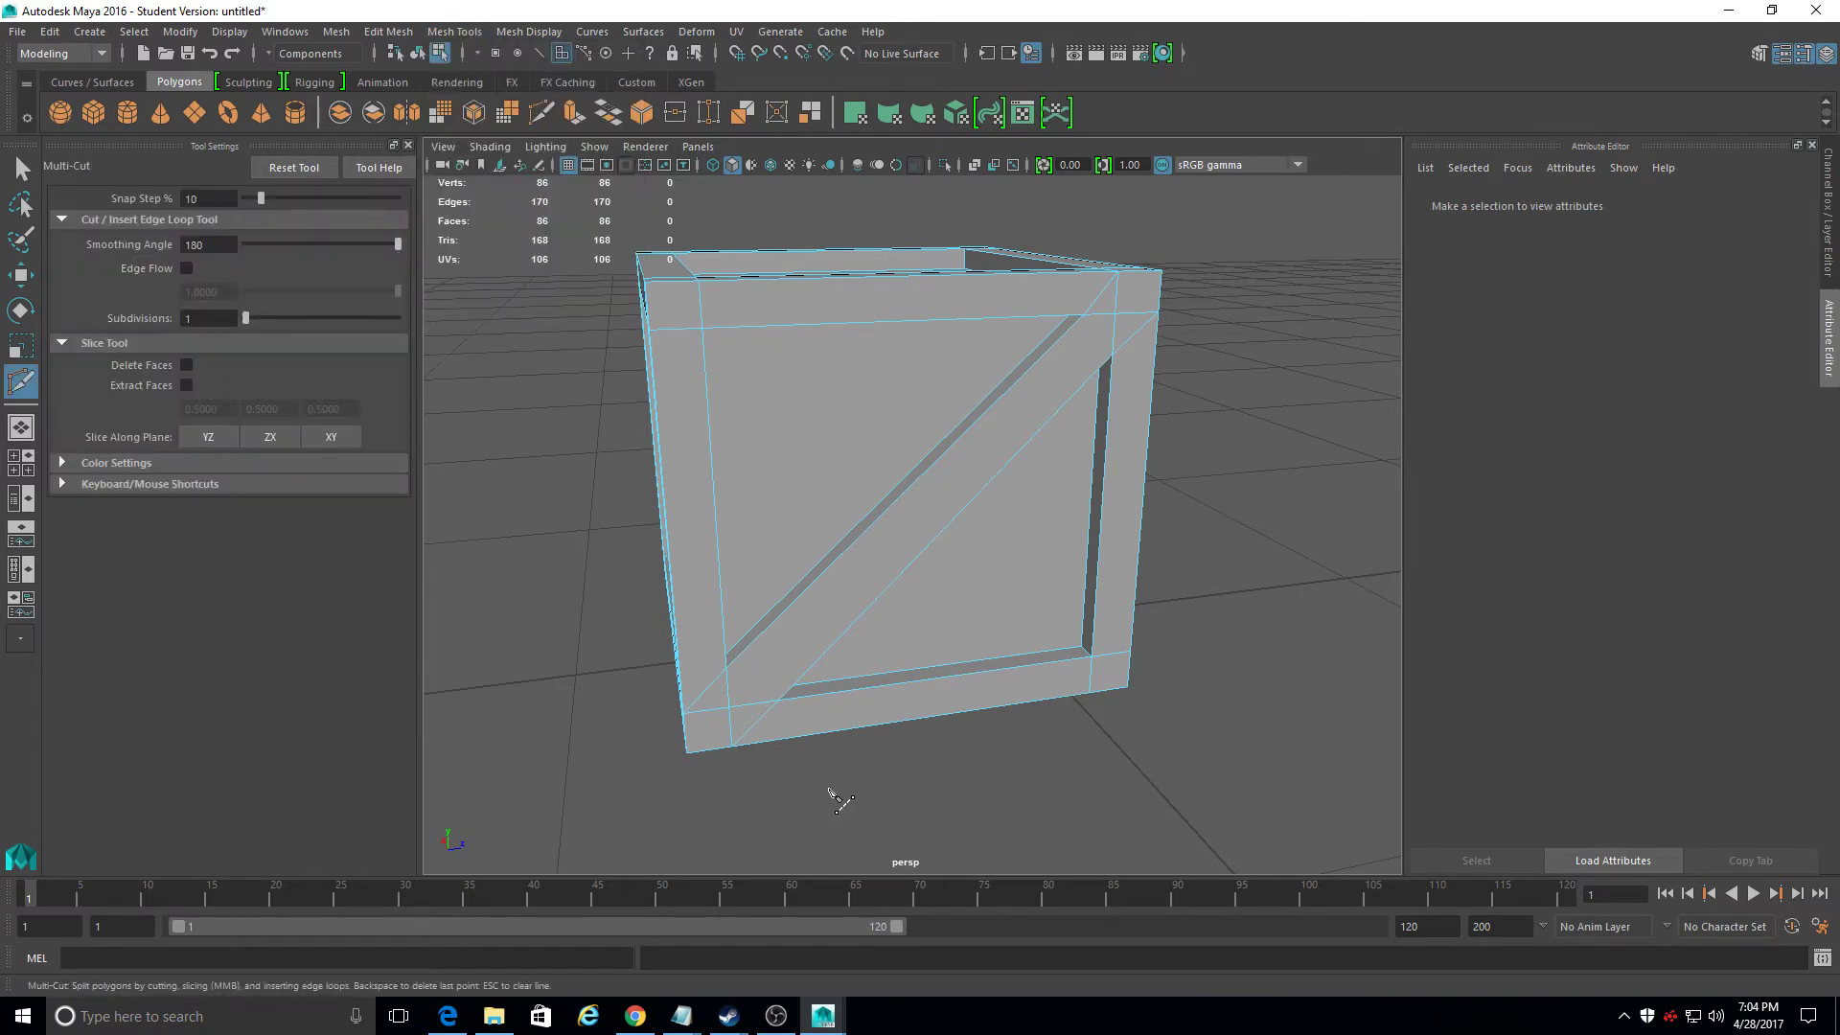
pyautogui.scroll(5, 821, 792)
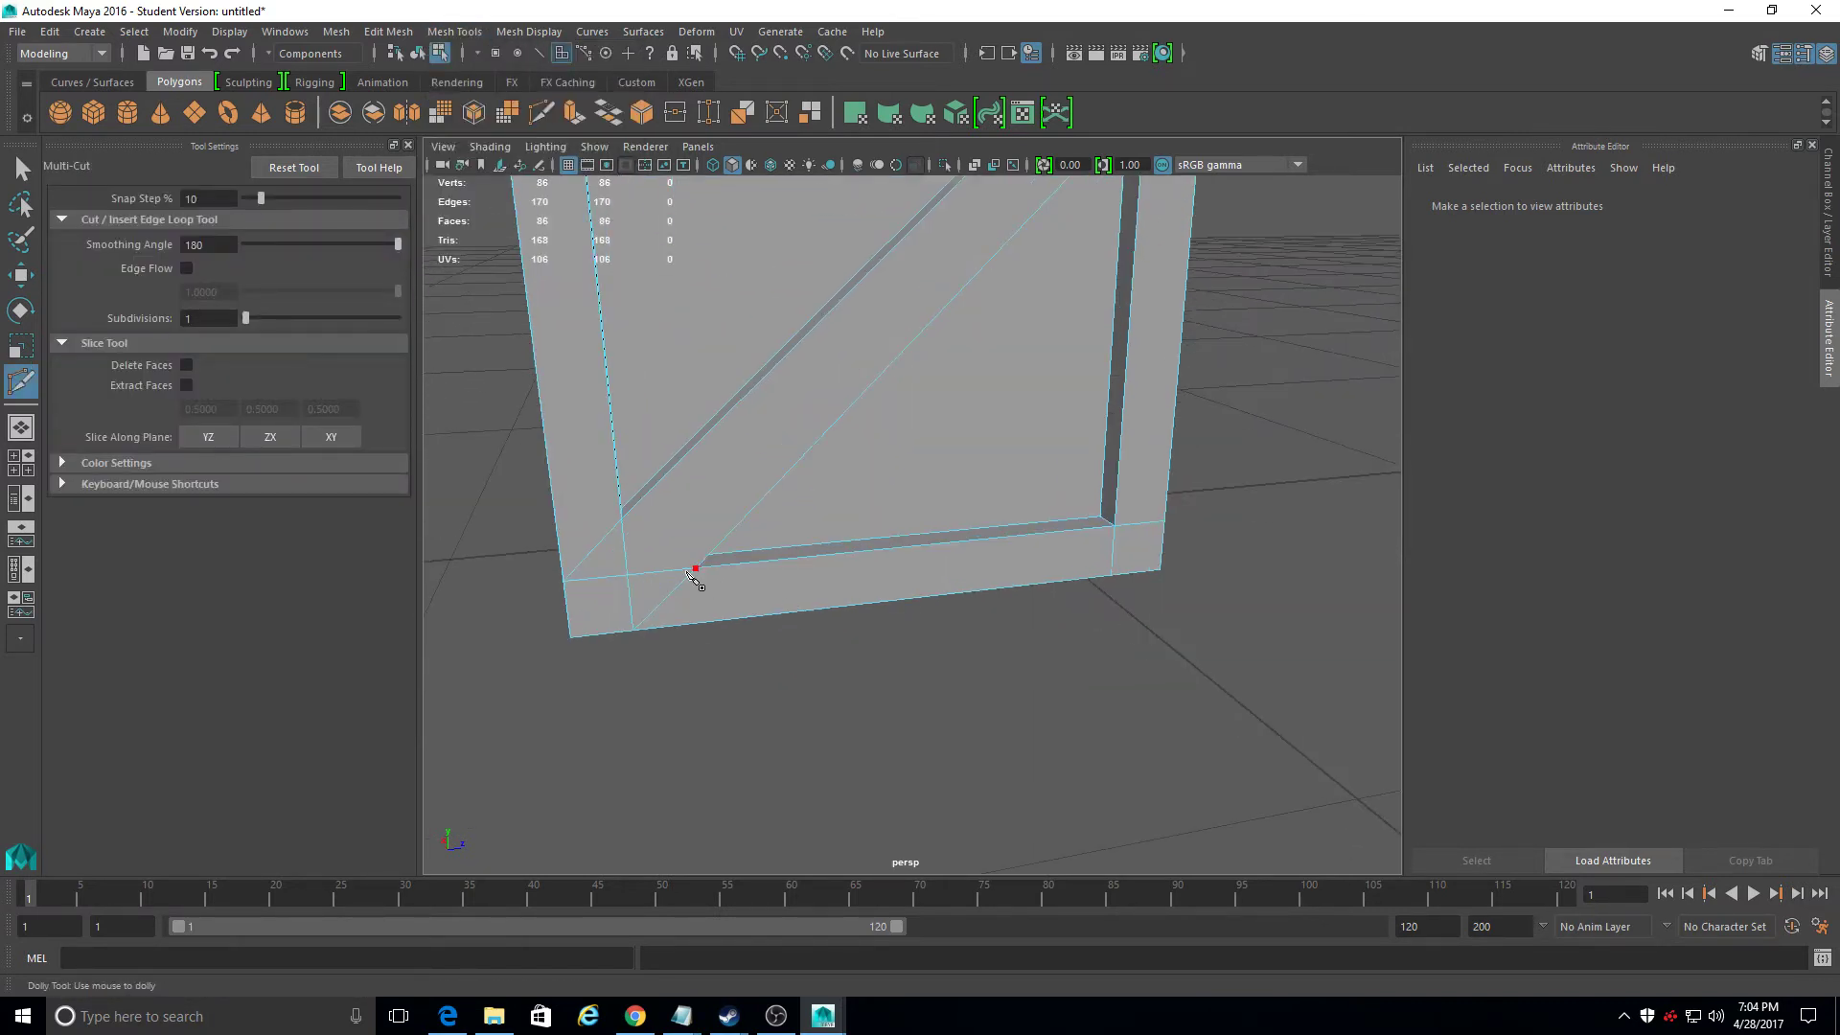
pyautogui.click(692, 570)
pyautogui.rightClick(620, 538)
# Step: Multi-Cut an edge across the upper end of the diagonal brace between its inner right and inner upper corners, and leave the tool
pyautogui.click(1100, 516)
pyautogui.keyDown('alt'); pyautogui.moveTo(954, 407); pyautogui.dragTo(772, 634, button='middle'); pyautogui.keyUp('alt')
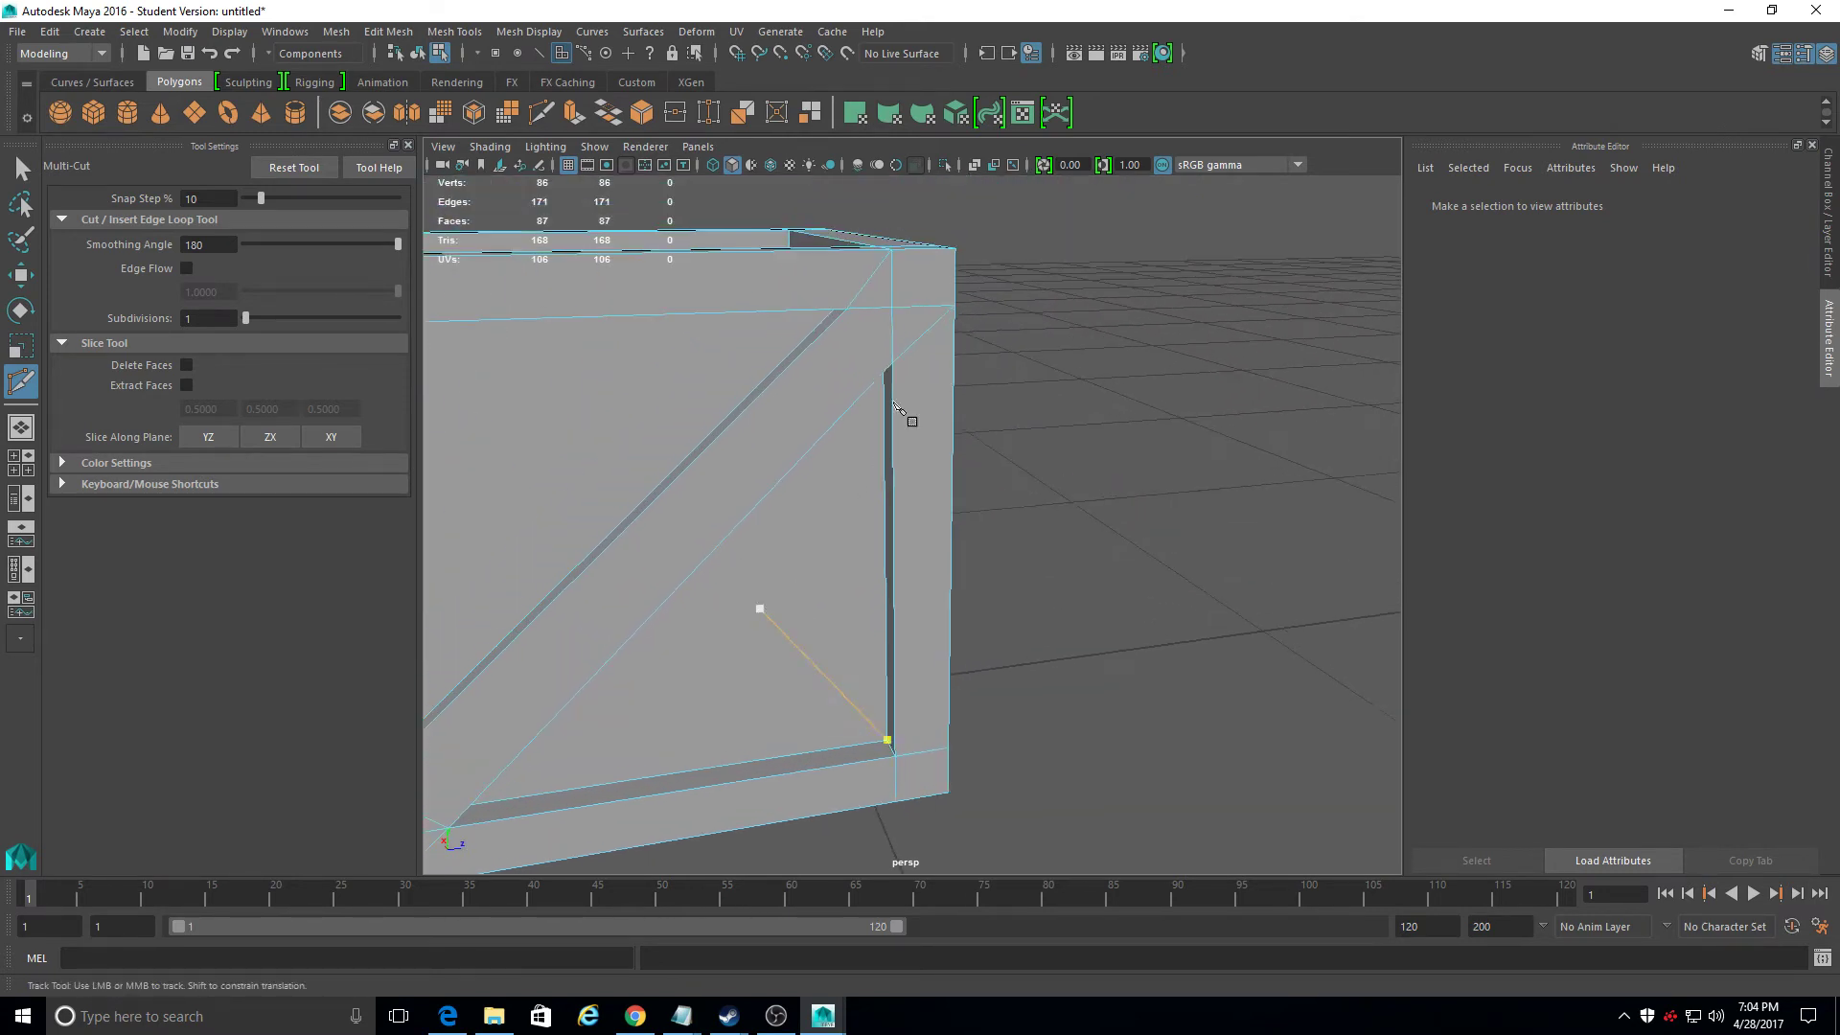
pyautogui.click(889, 364)
pyautogui.click(847, 310)
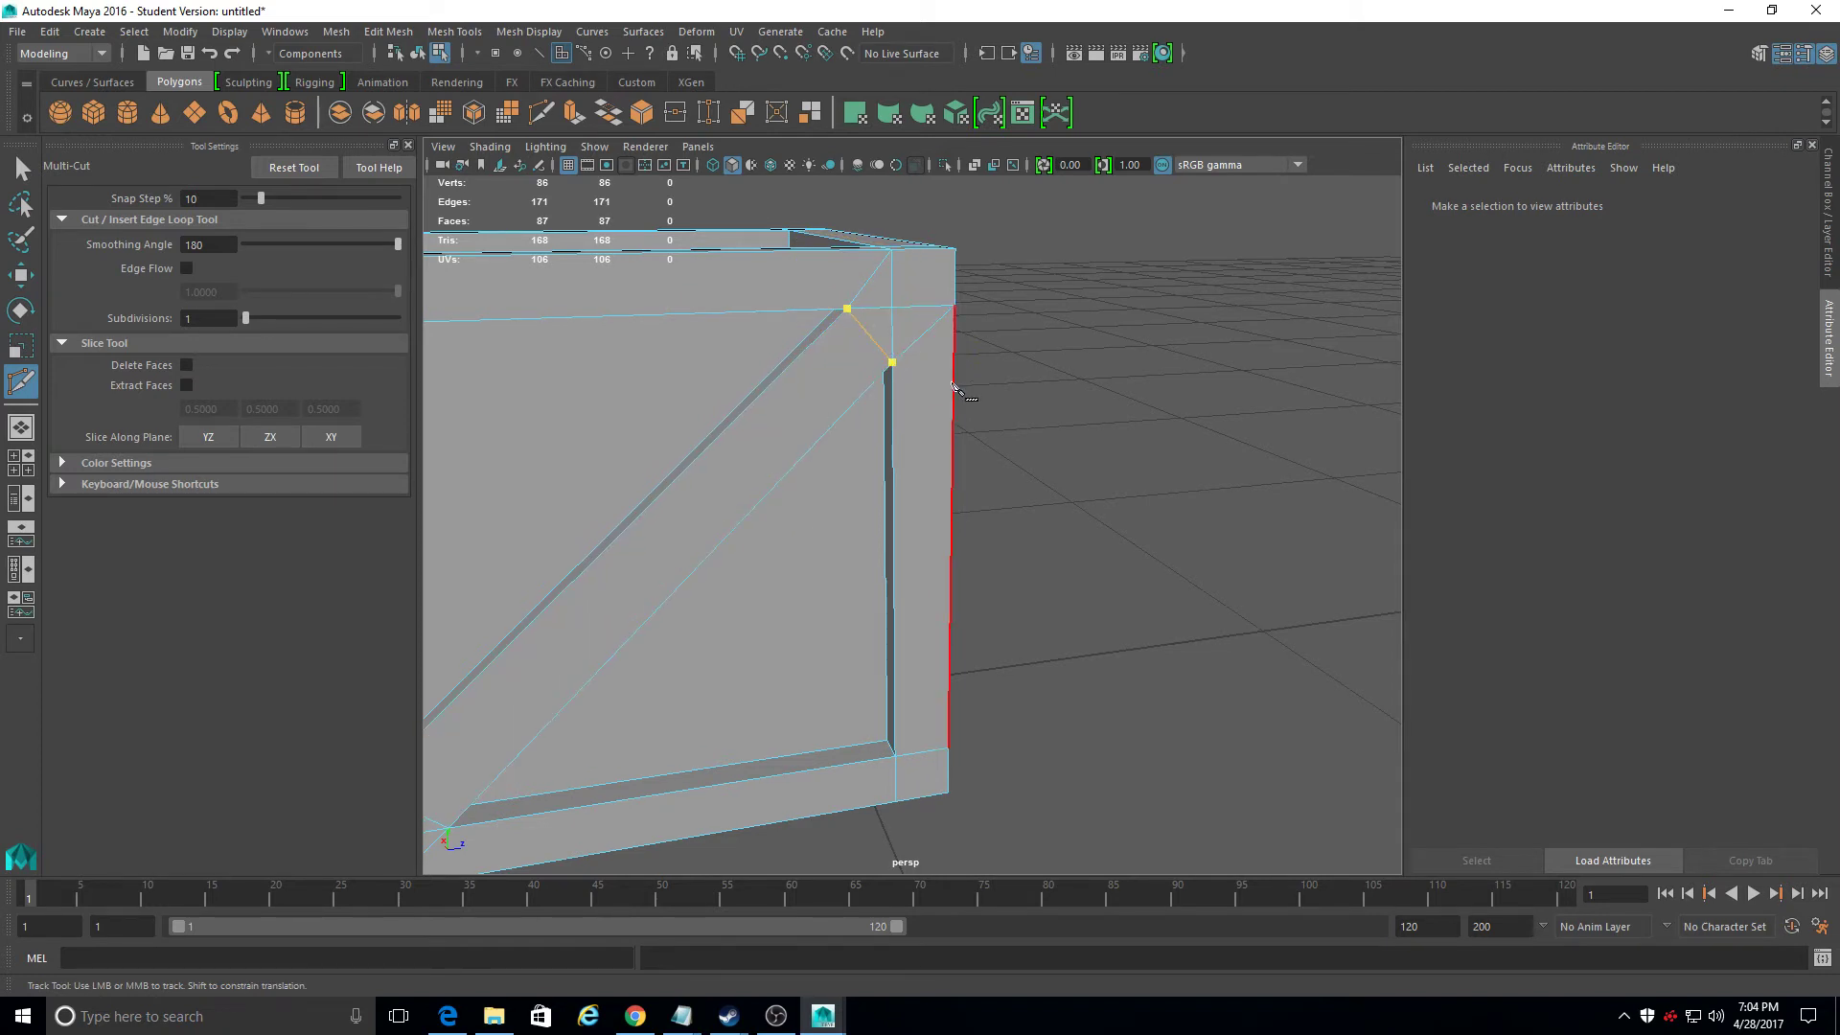
pyautogui.scroll(-5, 959, 508)
pyautogui.keyDown('alt'); pyautogui.moveTo(749, 589); pyautogui.dragTo(1111, 510); pyautogui.keyUp('alt')
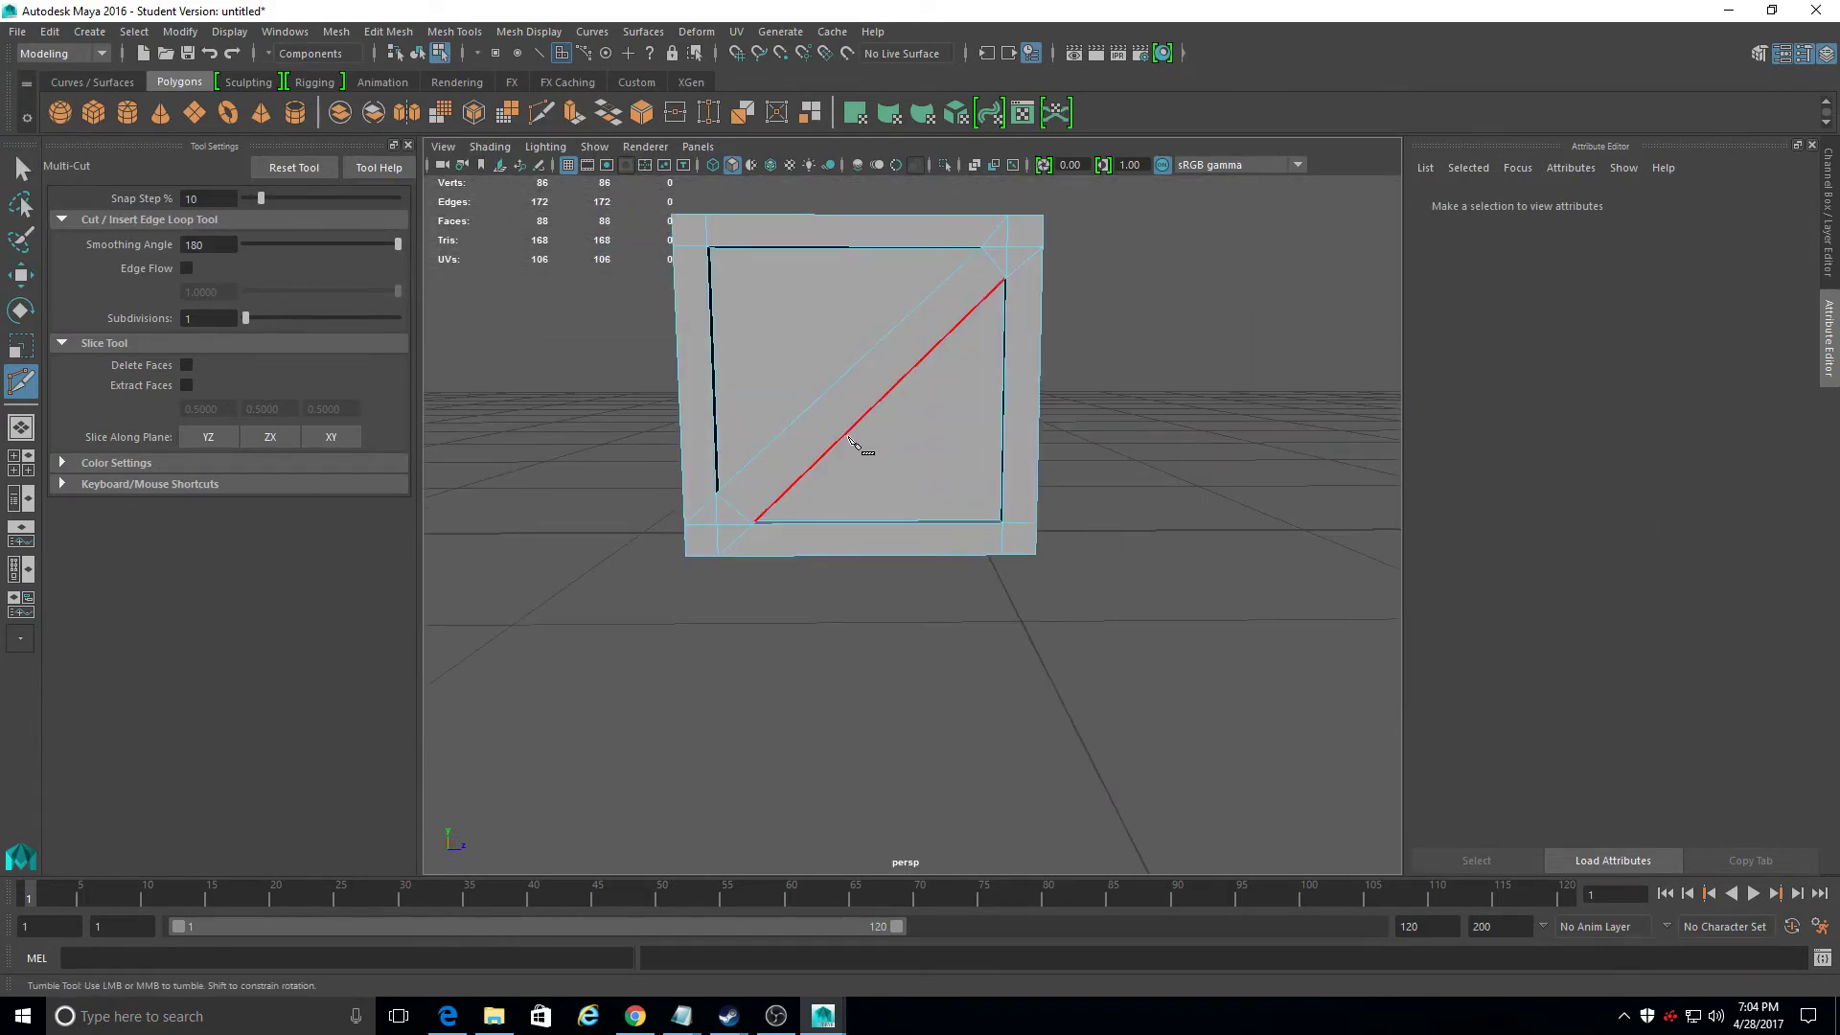
pyautogui.rightClick(790, 412)
pyautogui.click(21, 169)
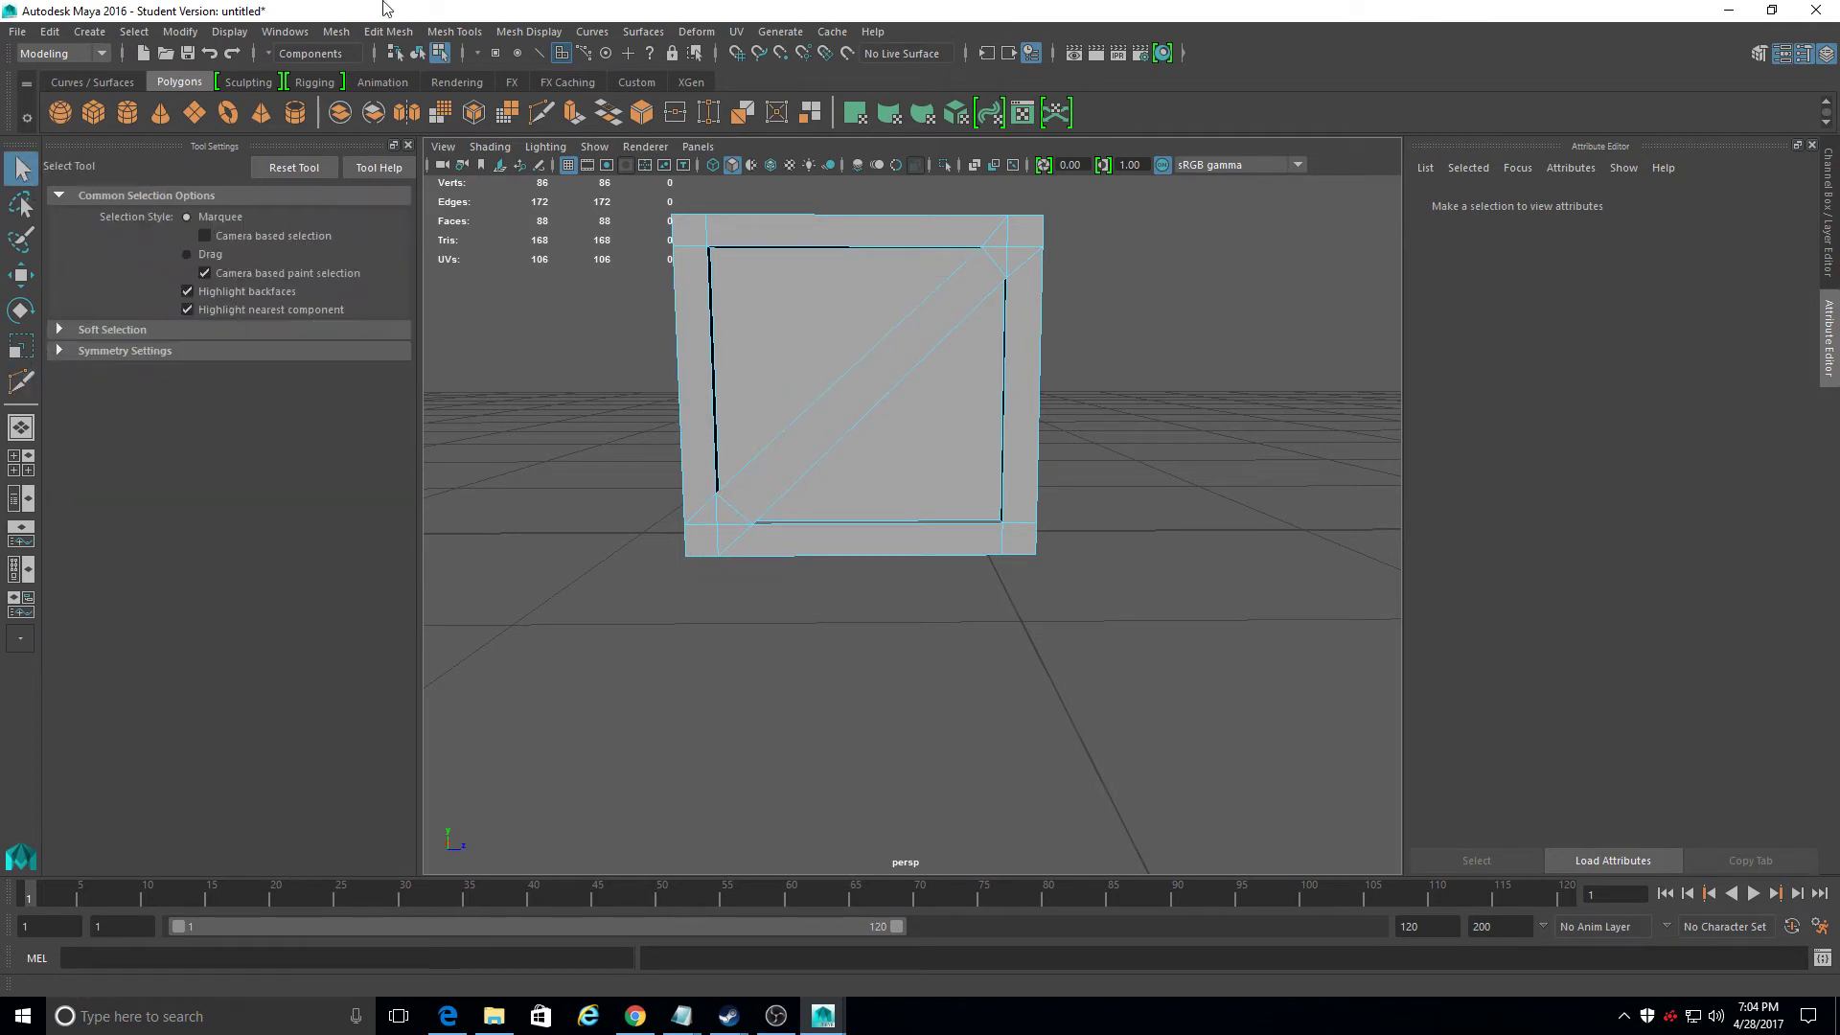
# Step: Open the UV Editor to show the crate's UV layout
pyautogui.click(737, 31)
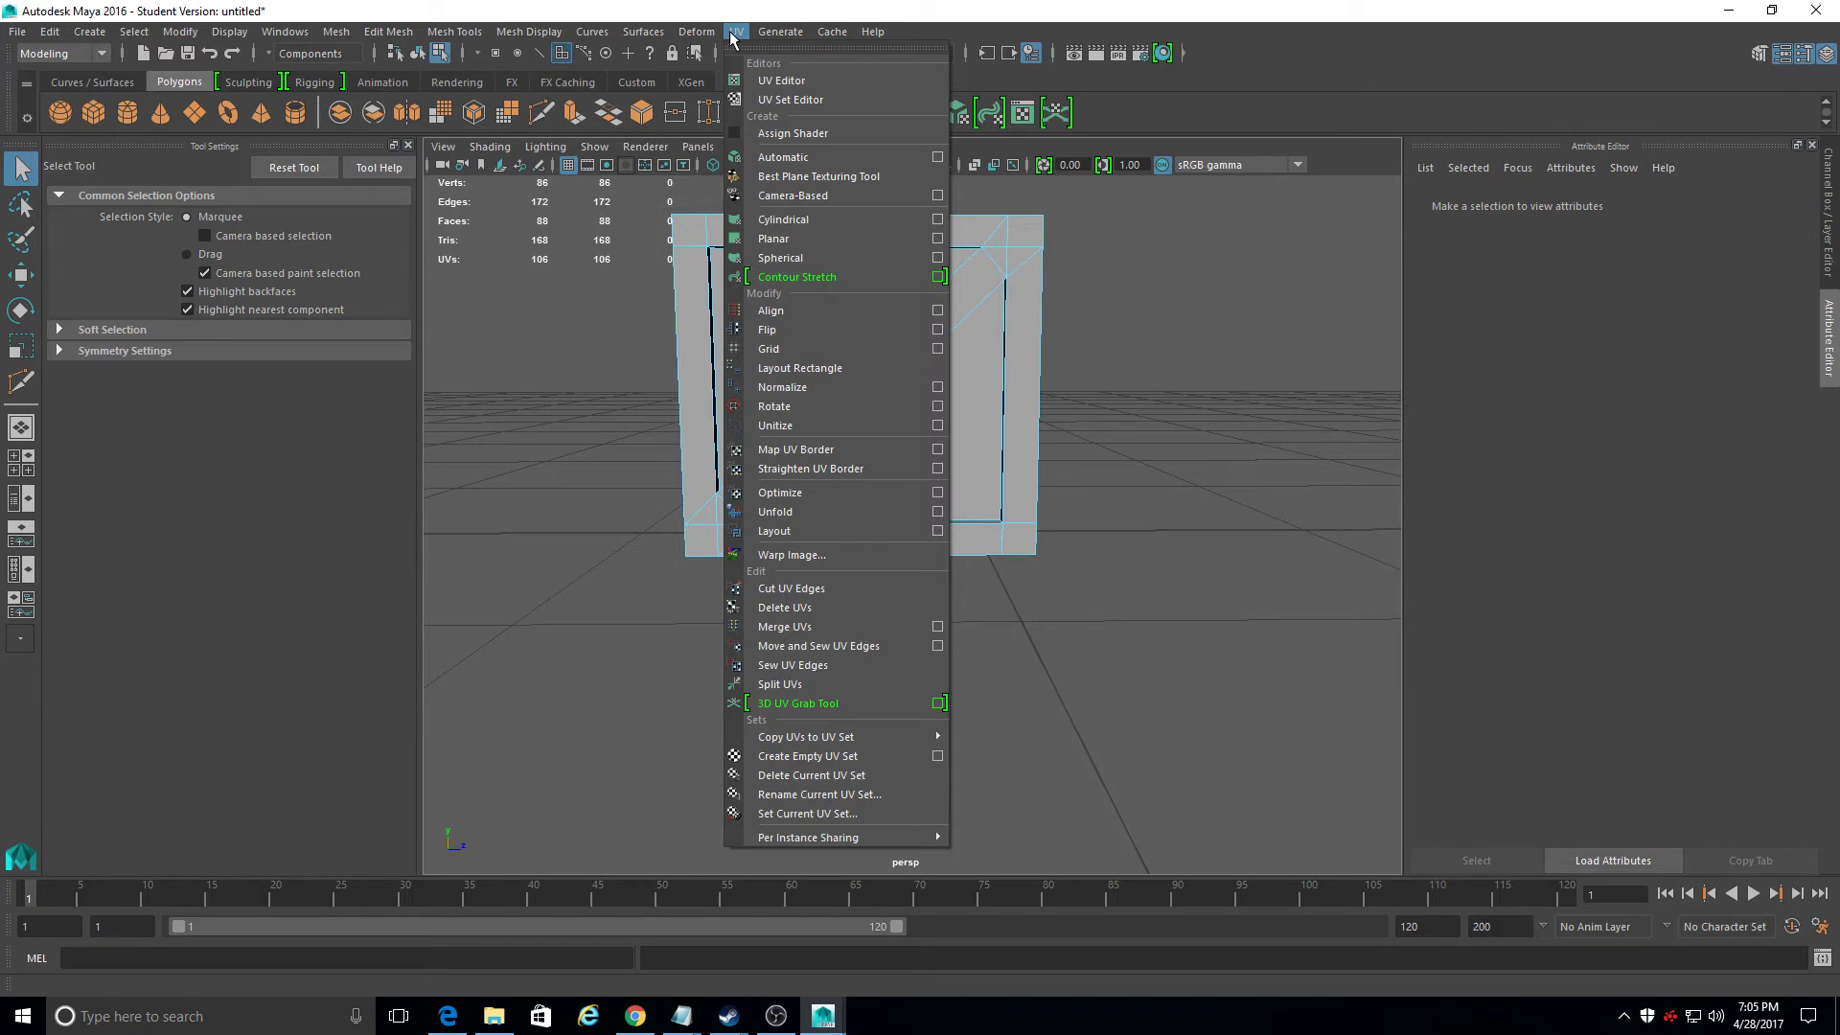
pyautogui.click(696, 32)
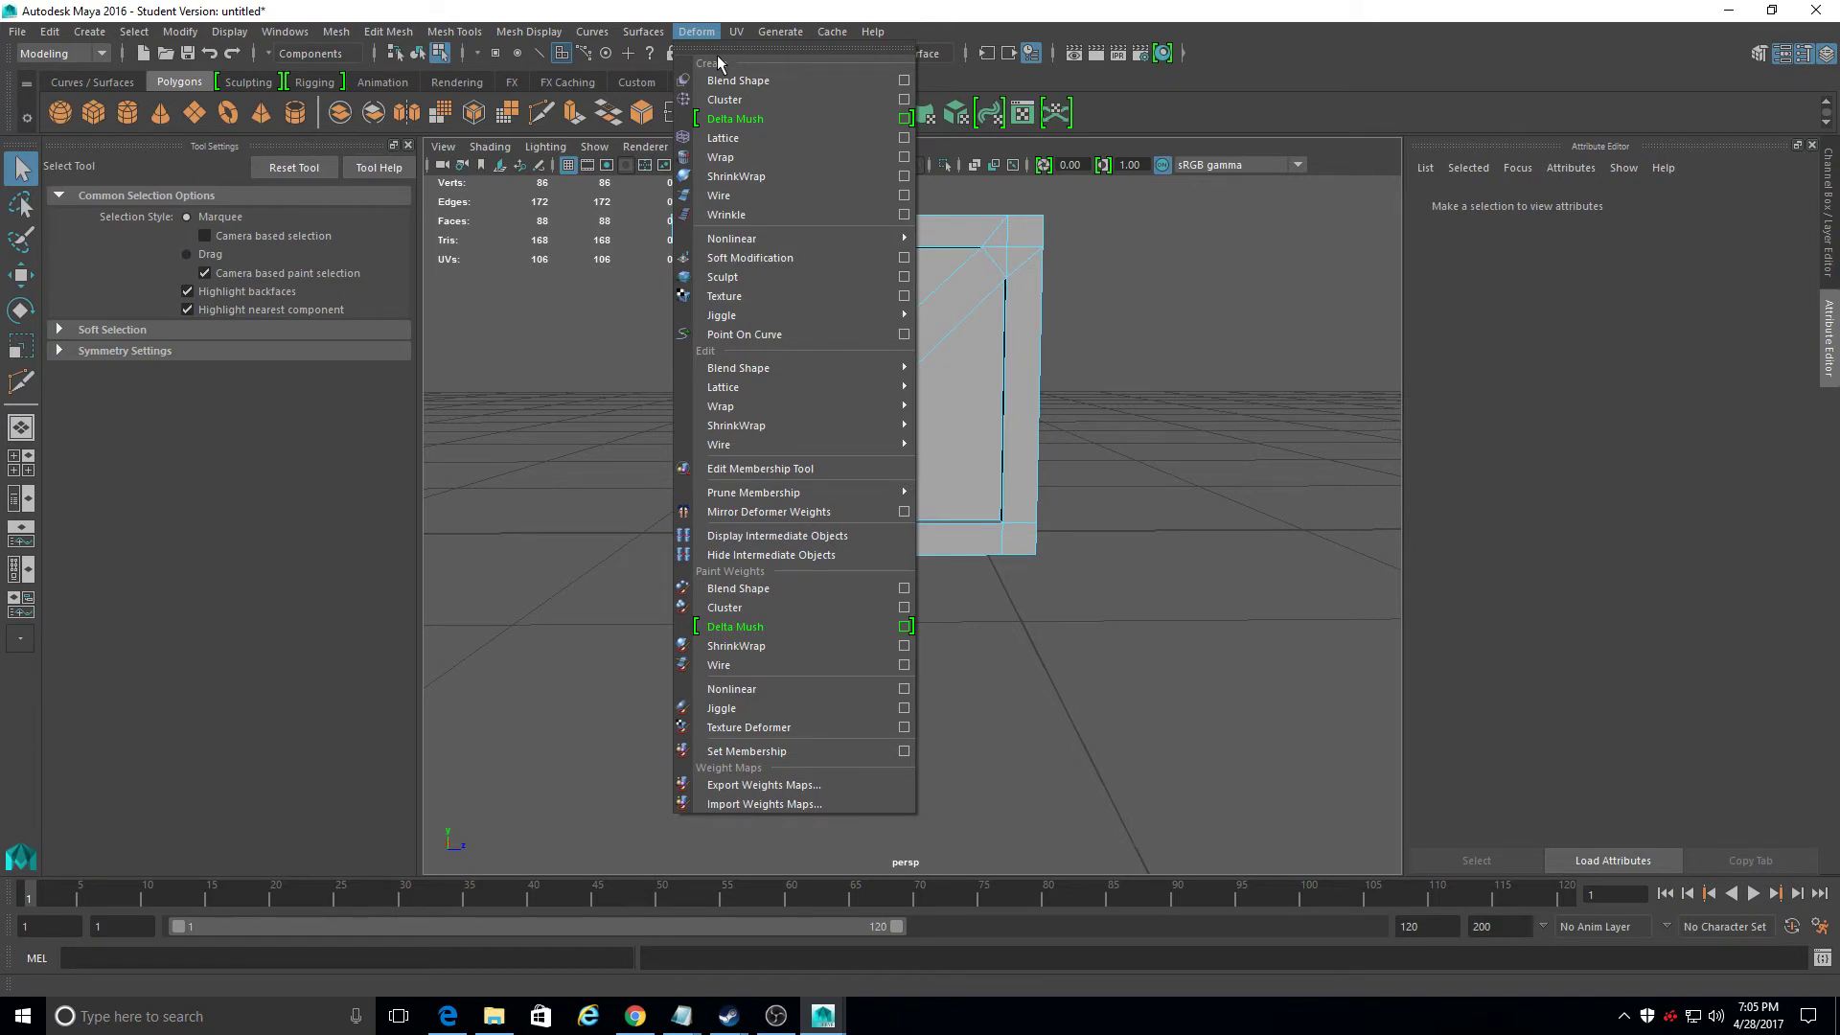
pyautogui.moveTo(736, 31)
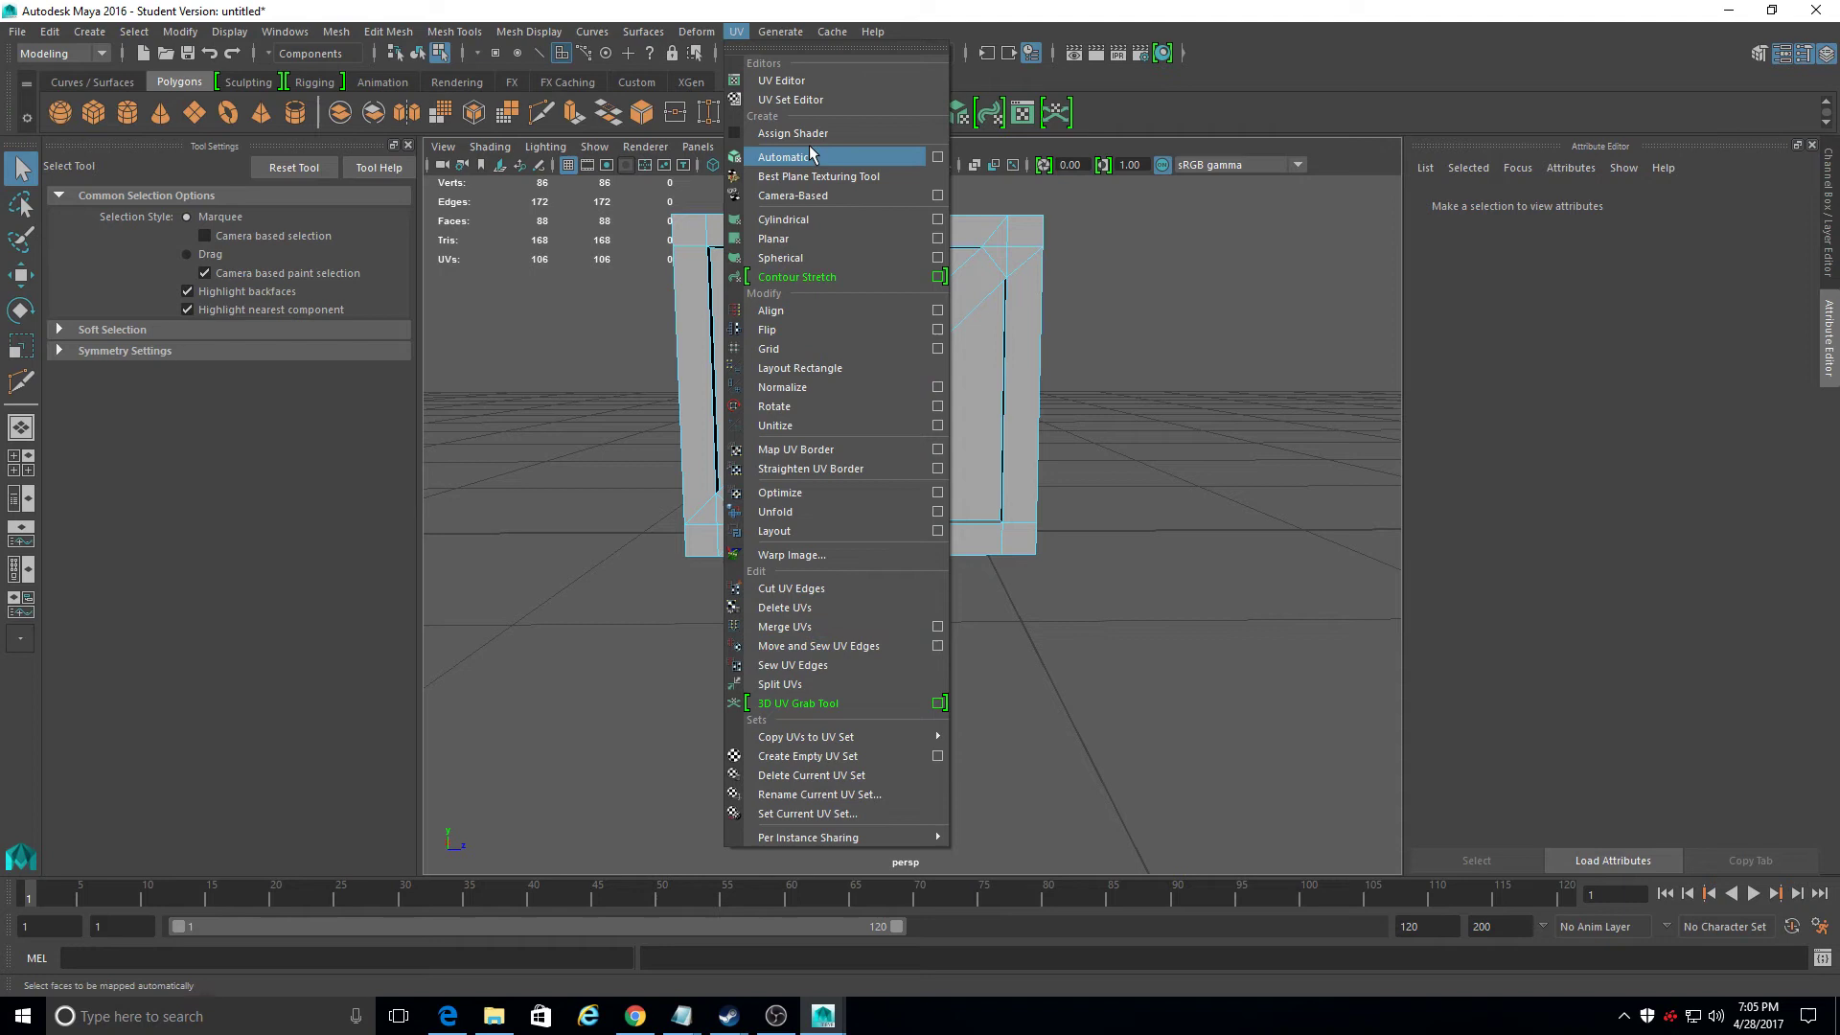
pyautogui.click(786, 80)
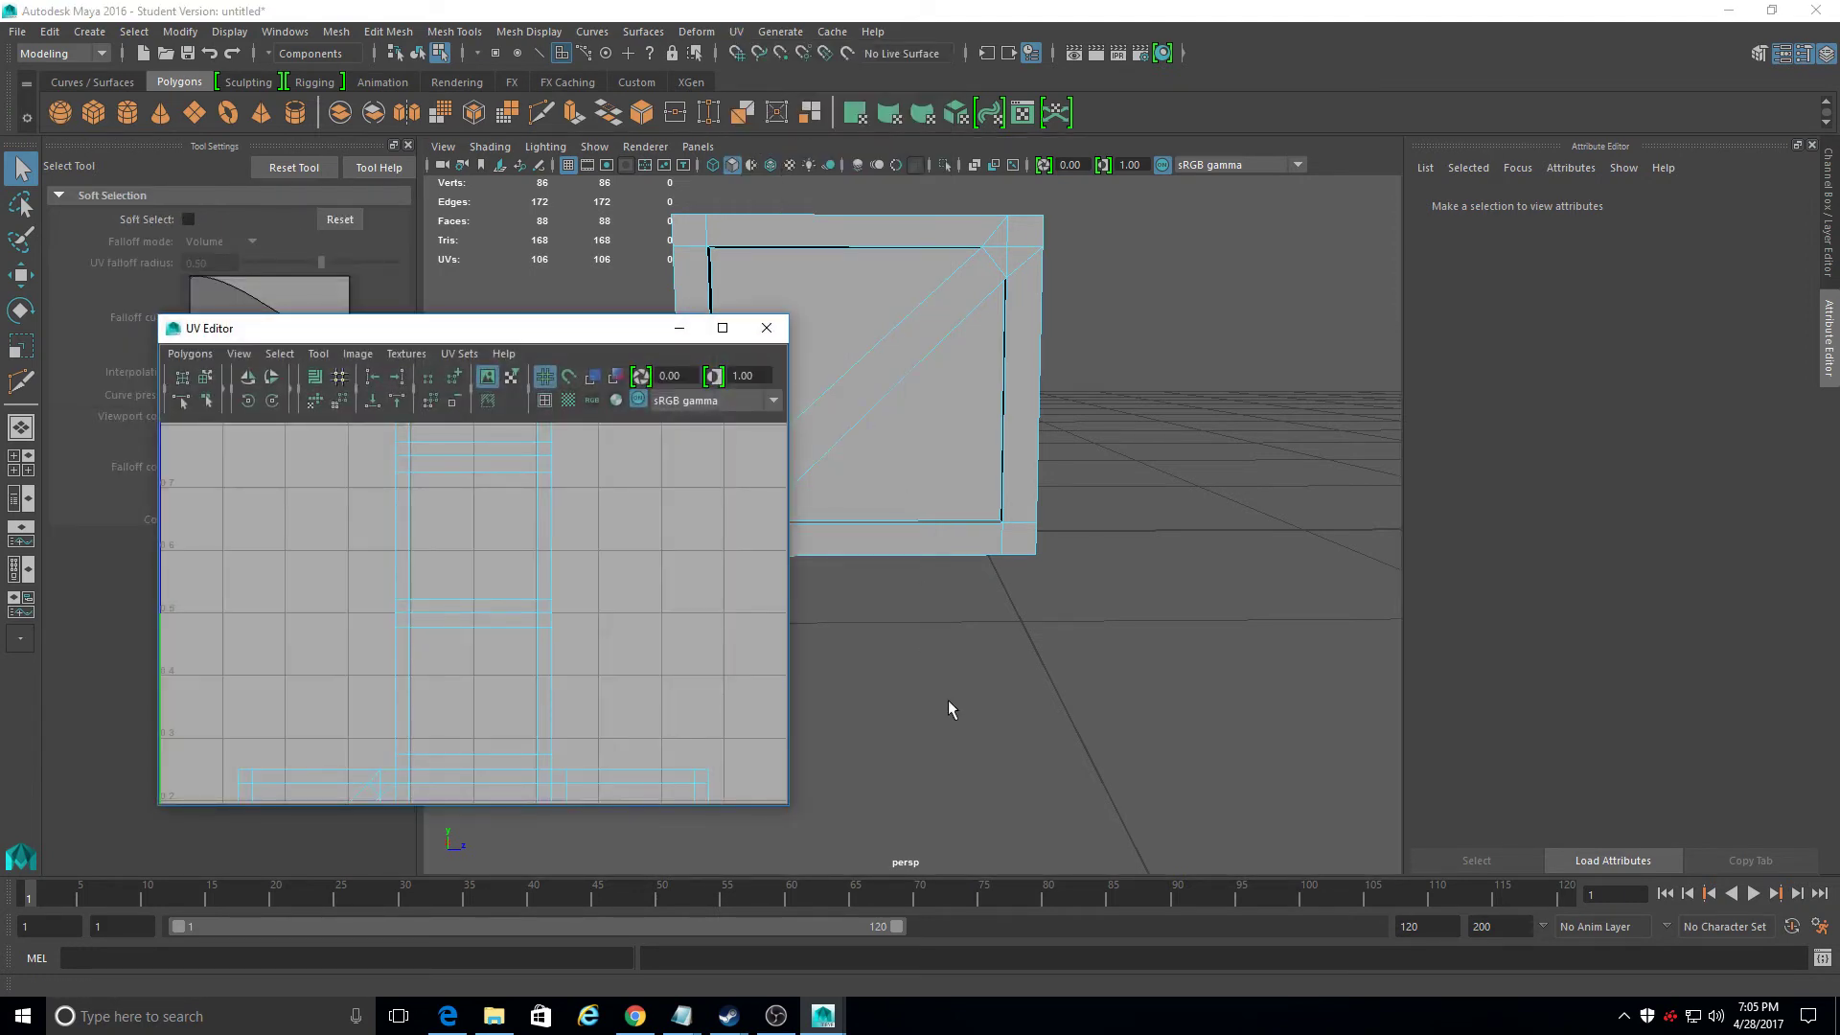
pyautogui.scroll(-6, 948, 701)
pyautogui.scroll(-3, 686, 652)
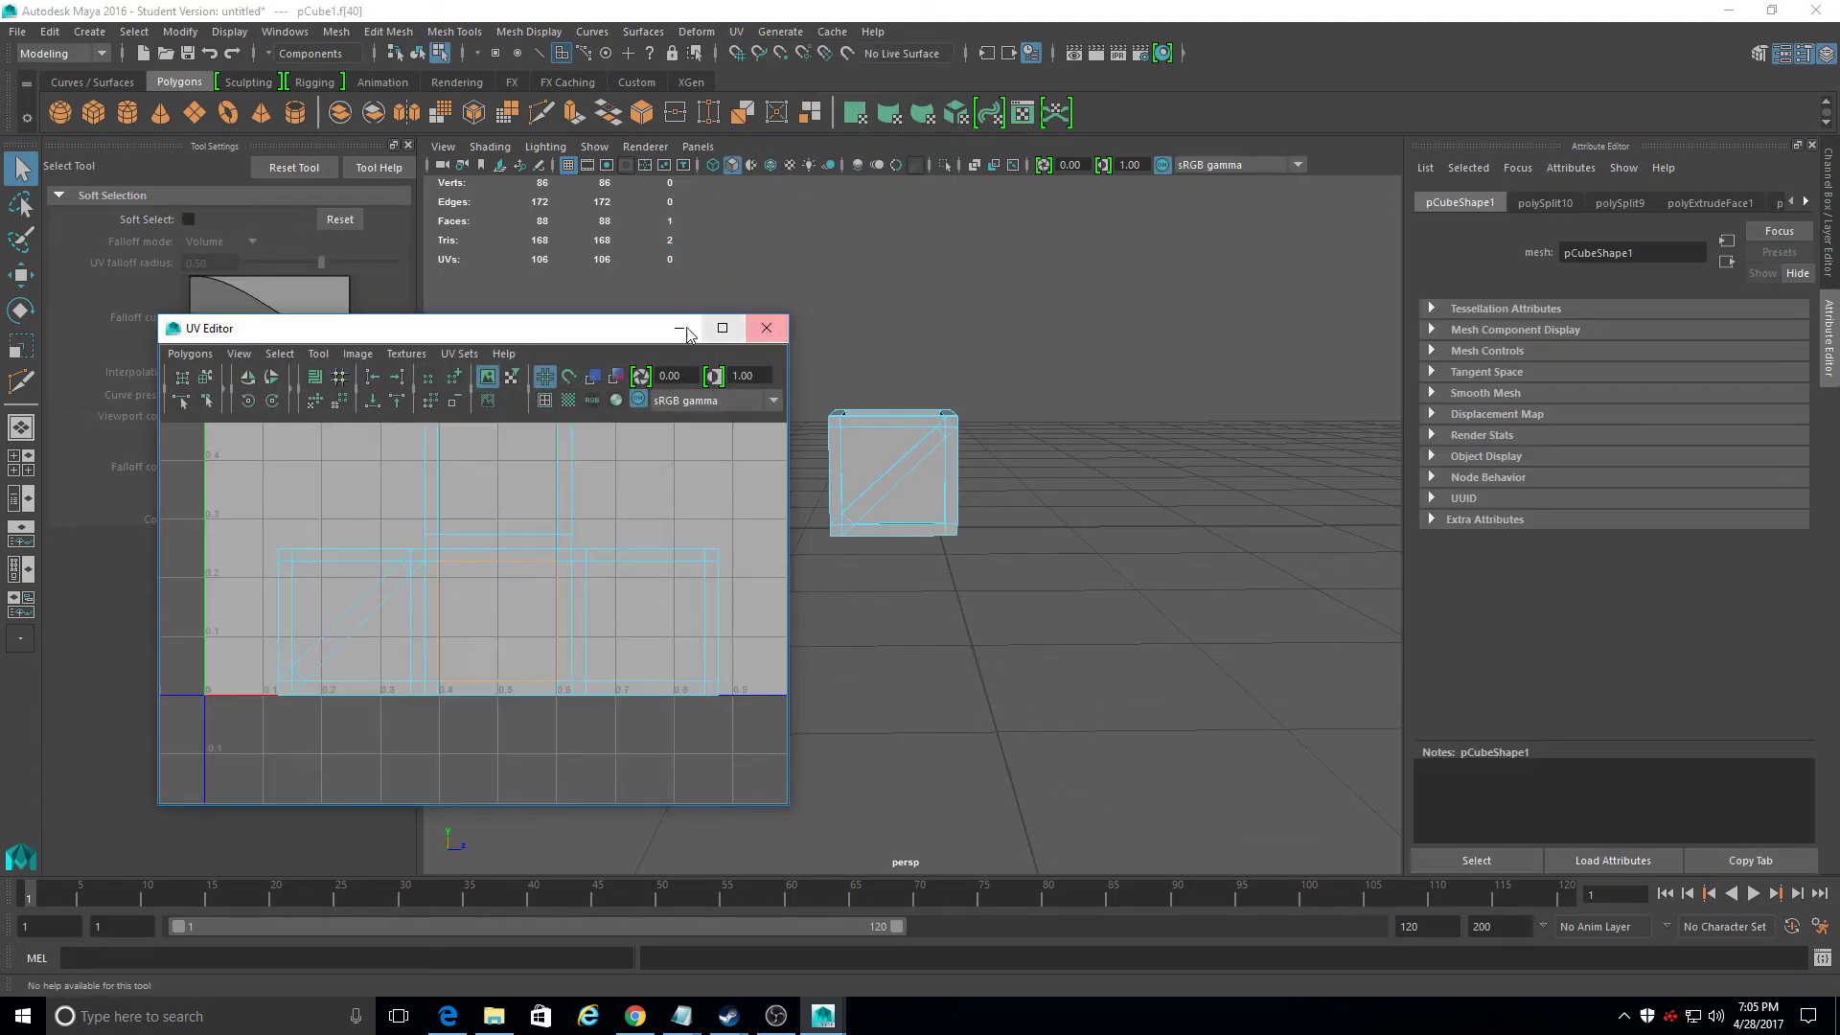
# Step: Maximize the UV Editor window and frame the whole UV layout in it
pyautogui.click(680, 328)
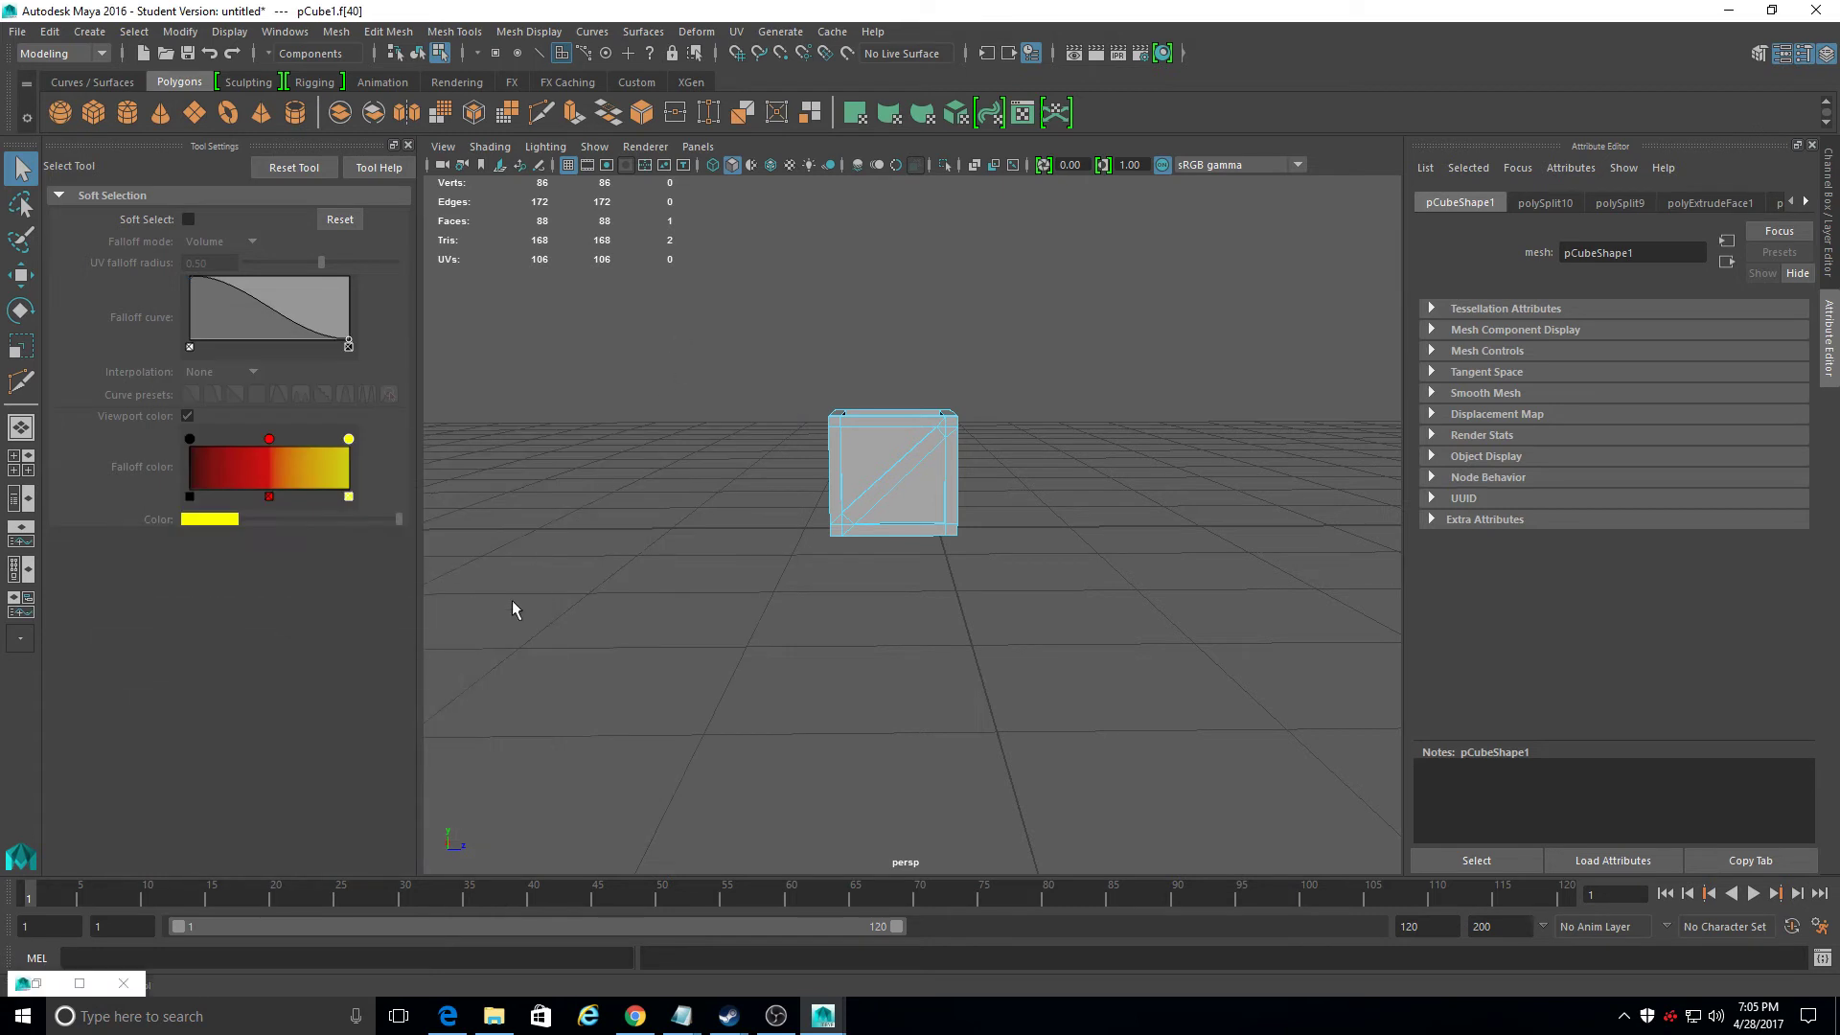
pyautogui.click(22, 984)
pyautogui.click(44, 984)
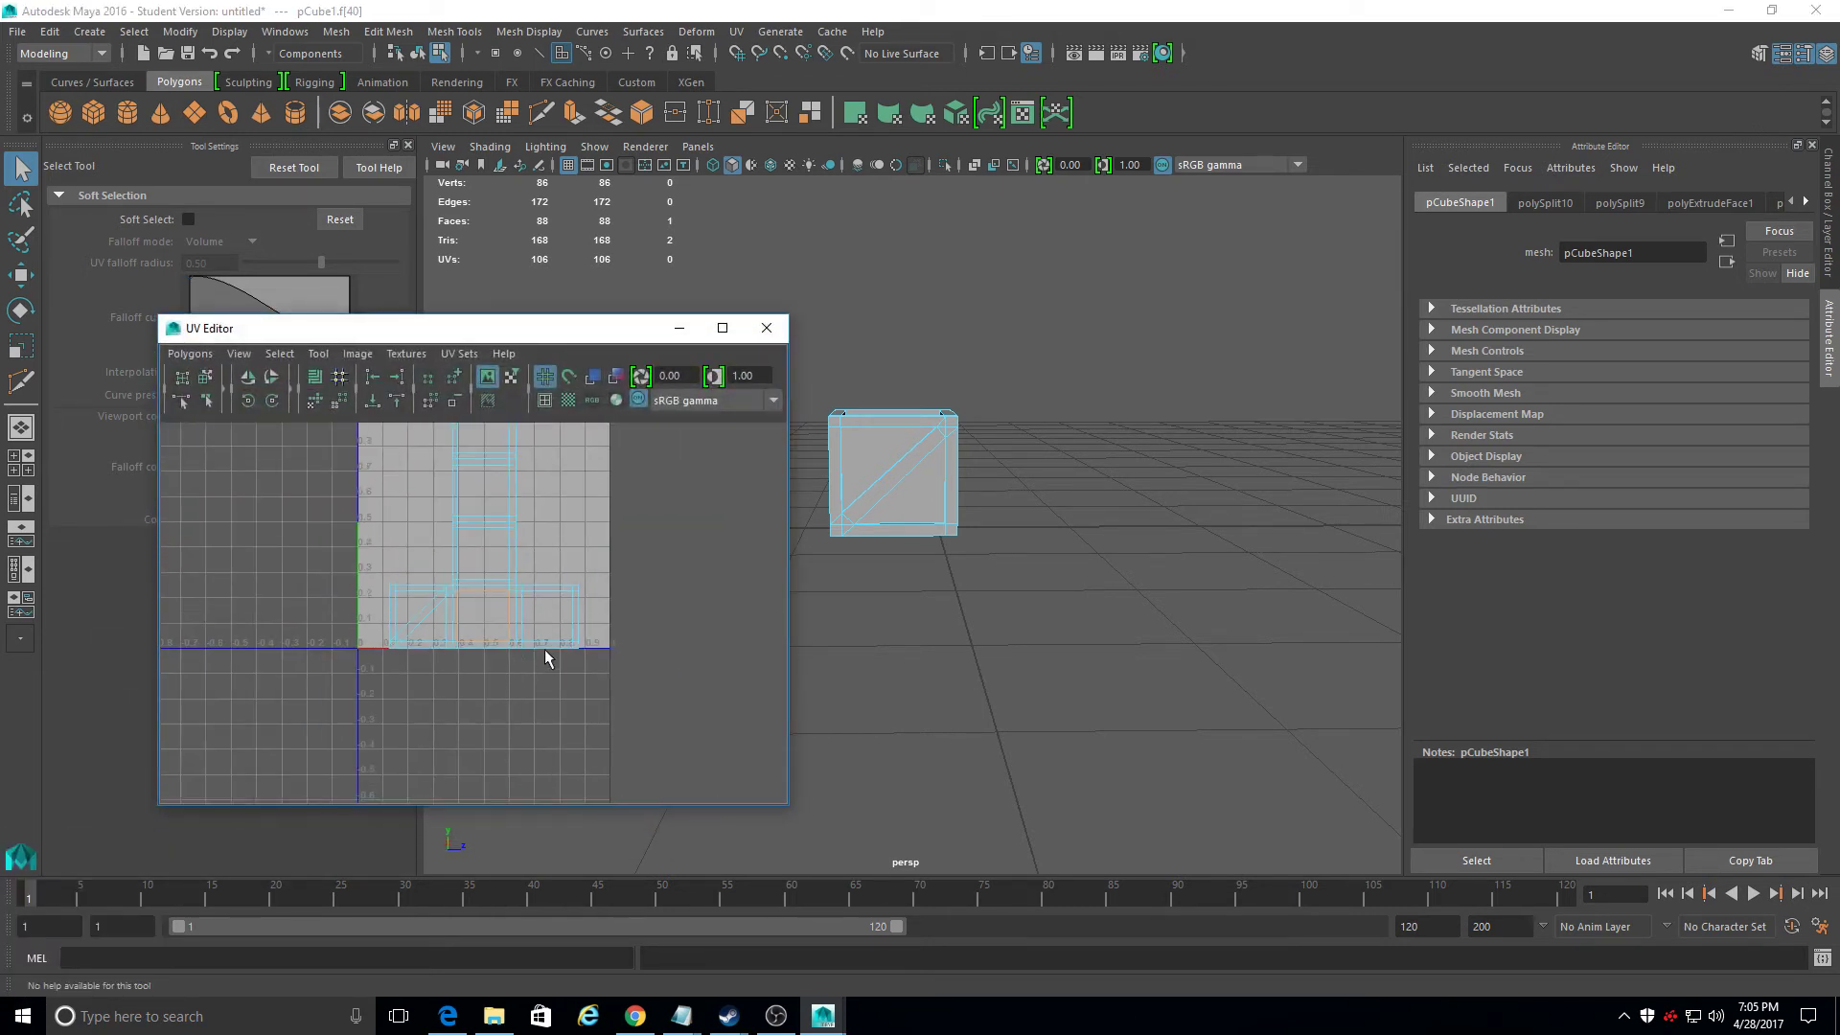
pyautogui.rightClick(547, 635)
pyautogui.click(723, 327)
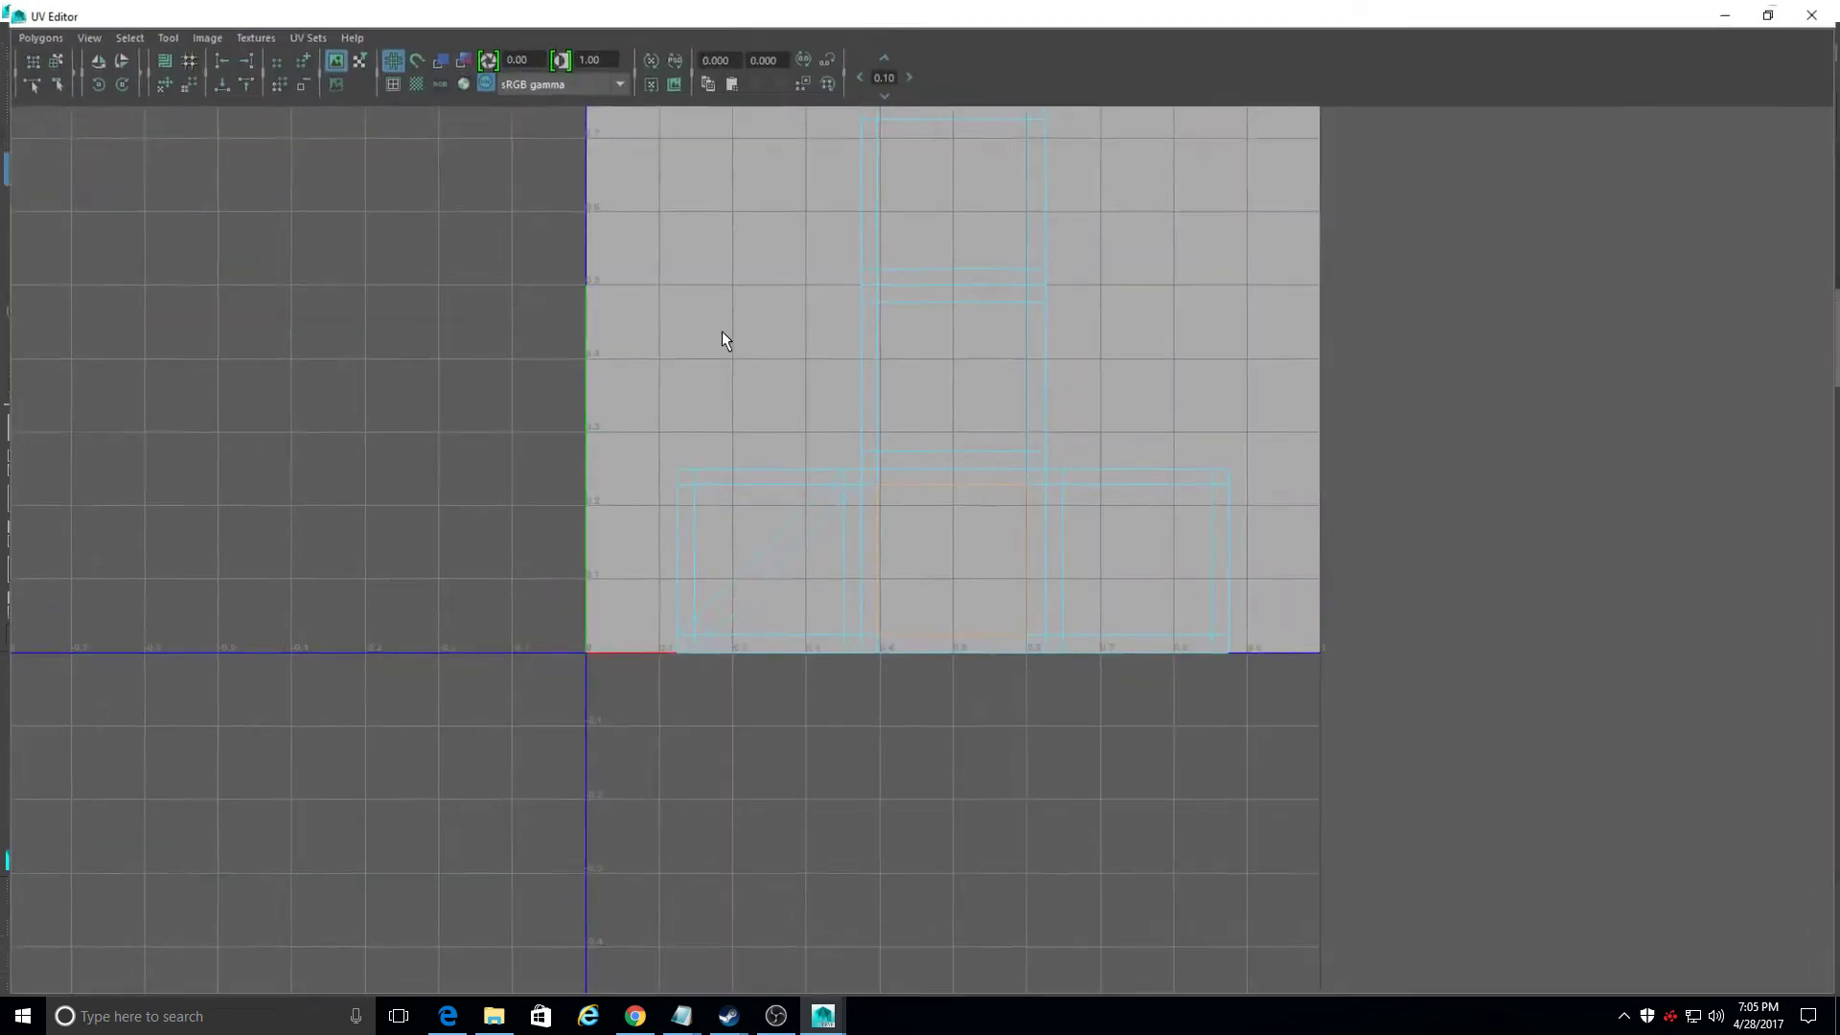
pyautogui.keyDown('alt'); pyautogui.moveTo(723, 341); pyautogui.dragTo(679, 609, button='right'); pyautogui.keyUp('alt')
pyautogui.keyDown('alt'); pyautogui.moveTo(678, 608); pyautogui.dragTo(575, 826, button='middle'); pyautogui.keyUp('alt')
pyautogui.keyDown('alt'); pyautogui.moveTo(575, 825); pyautogui.dragTo(361, 390, button='right'); pyautogui.keyUp('alt')
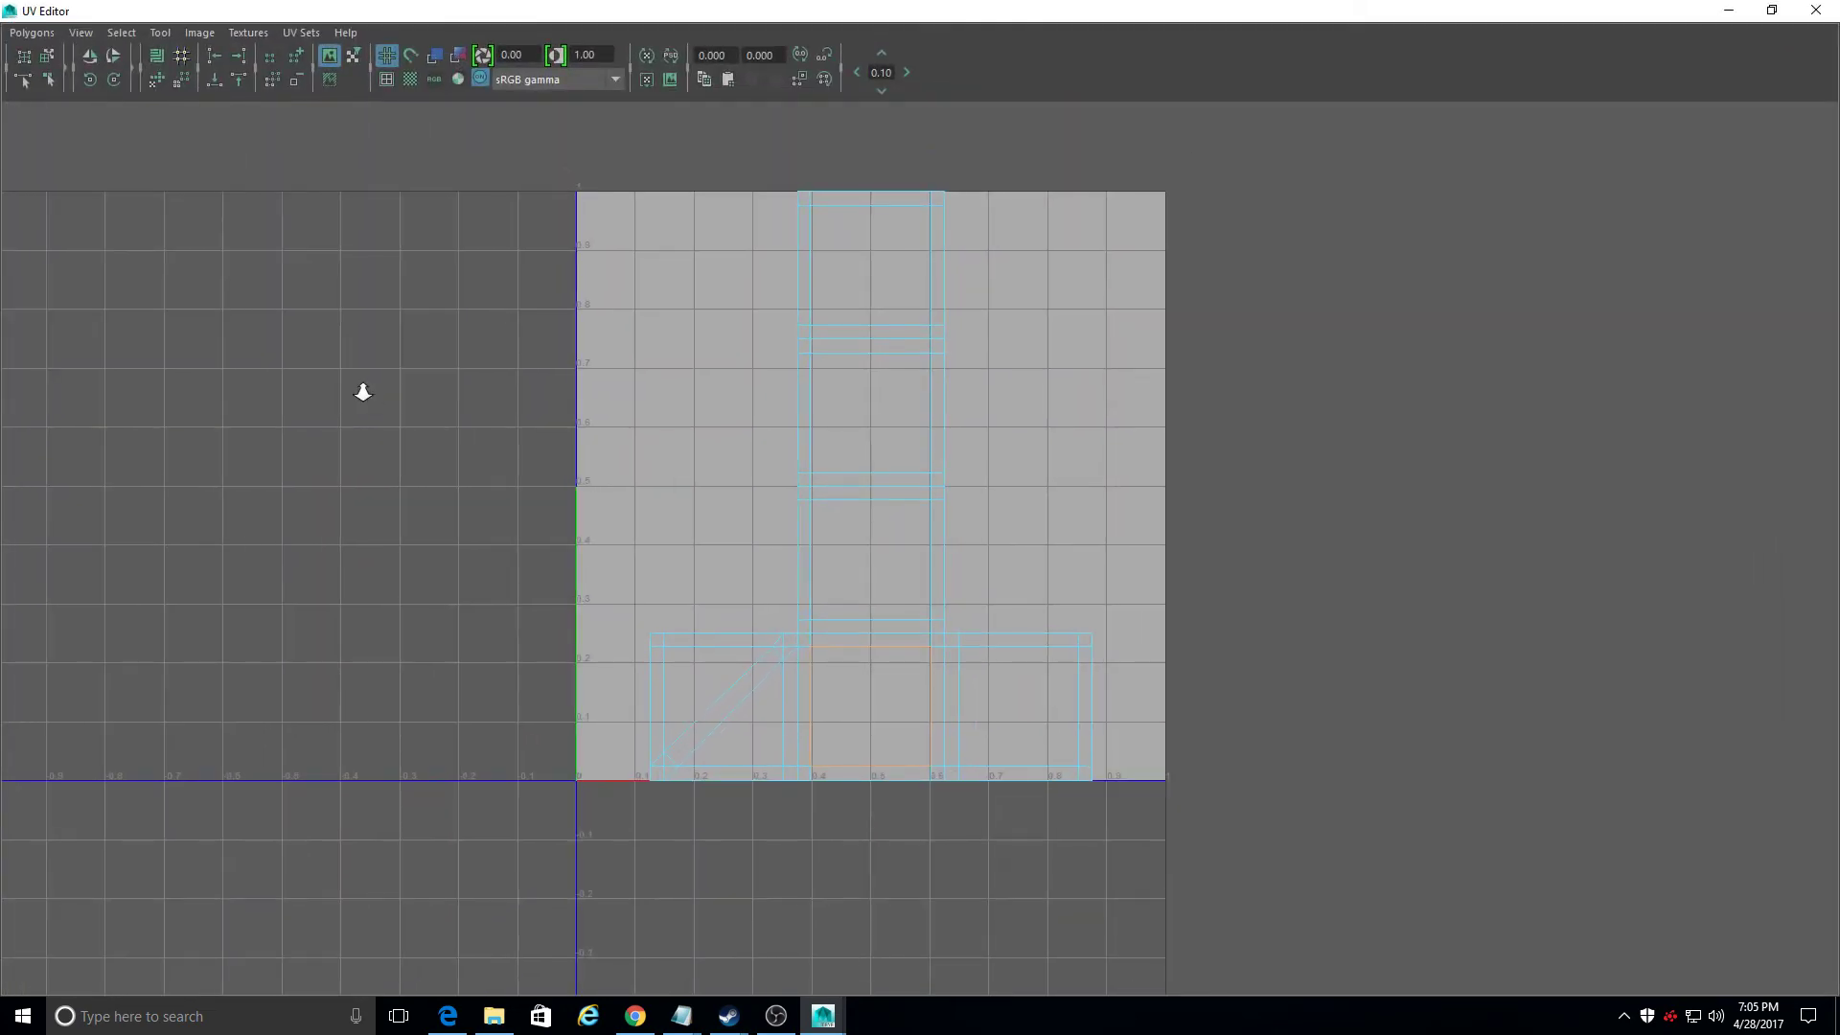
# Step: Switch the UV Editor to UV component selection with all of the crate's UVs selected
pyautogui.rightClick(784, 620)
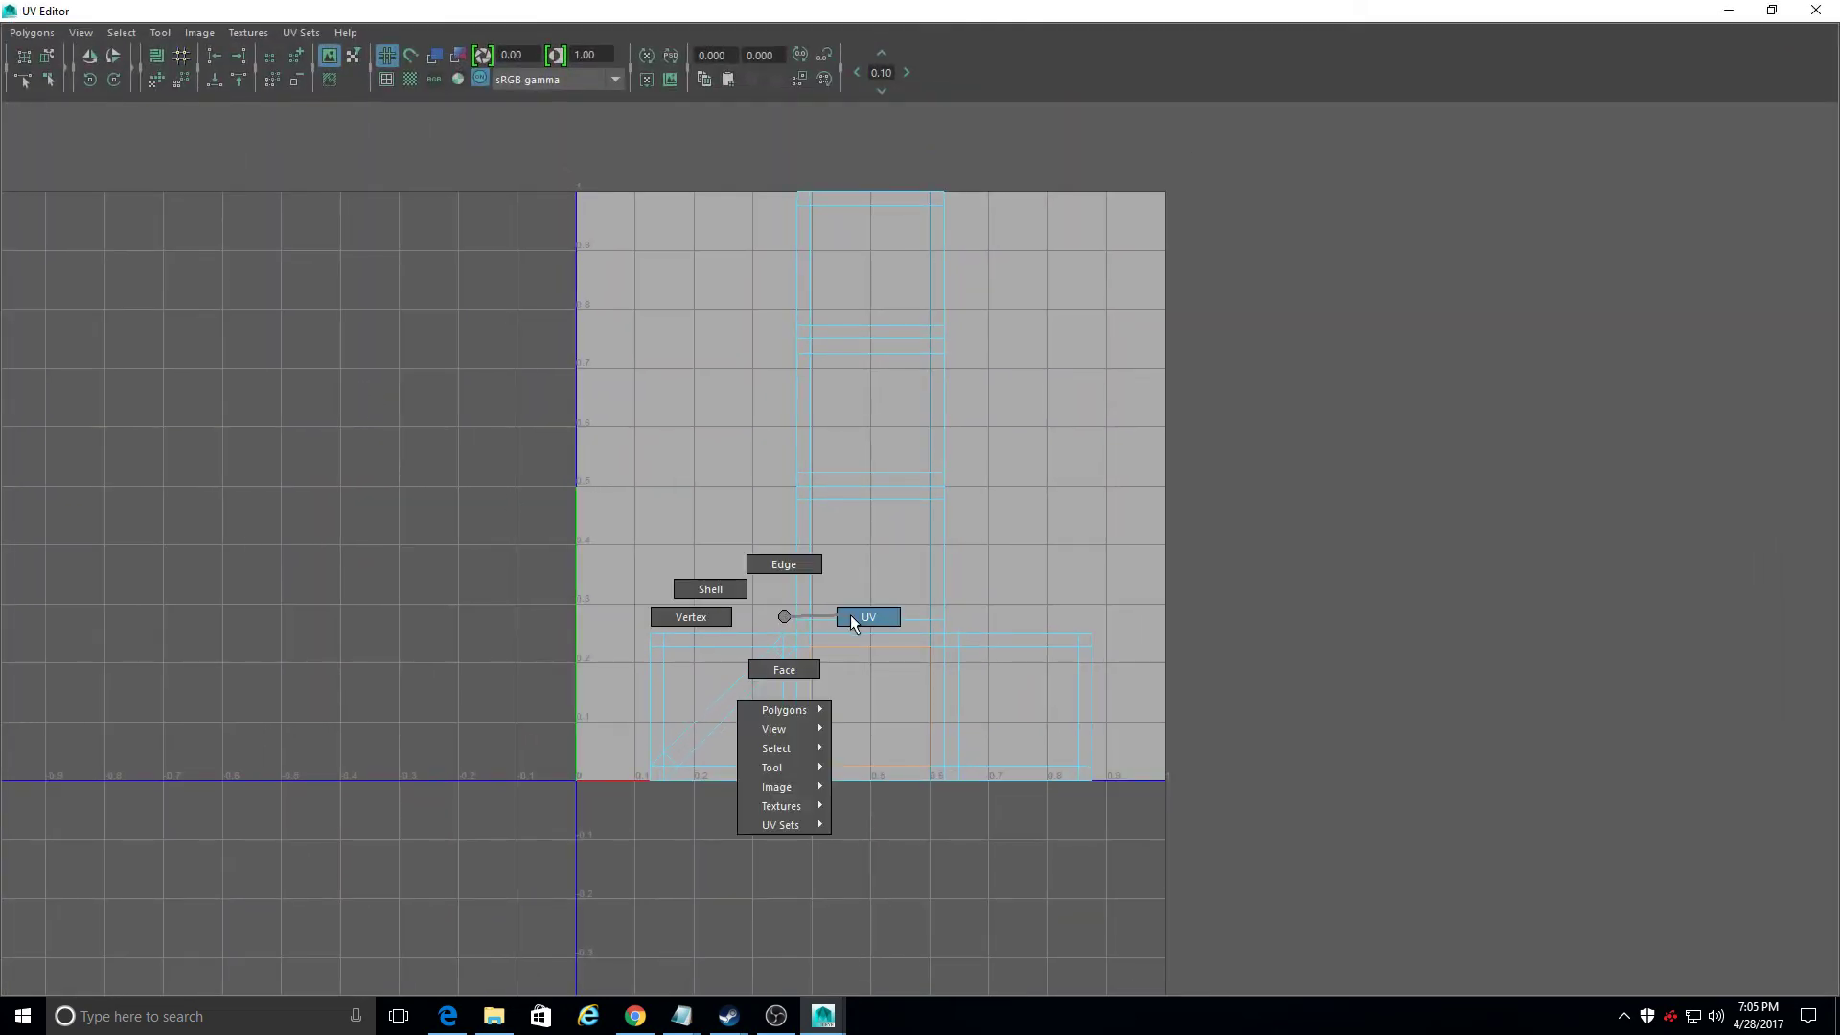
pyautogui.moveTo(852, 620); pyautogui.dragTo(849, 623, button='right')
pyautogui.rightClick(845, 665)
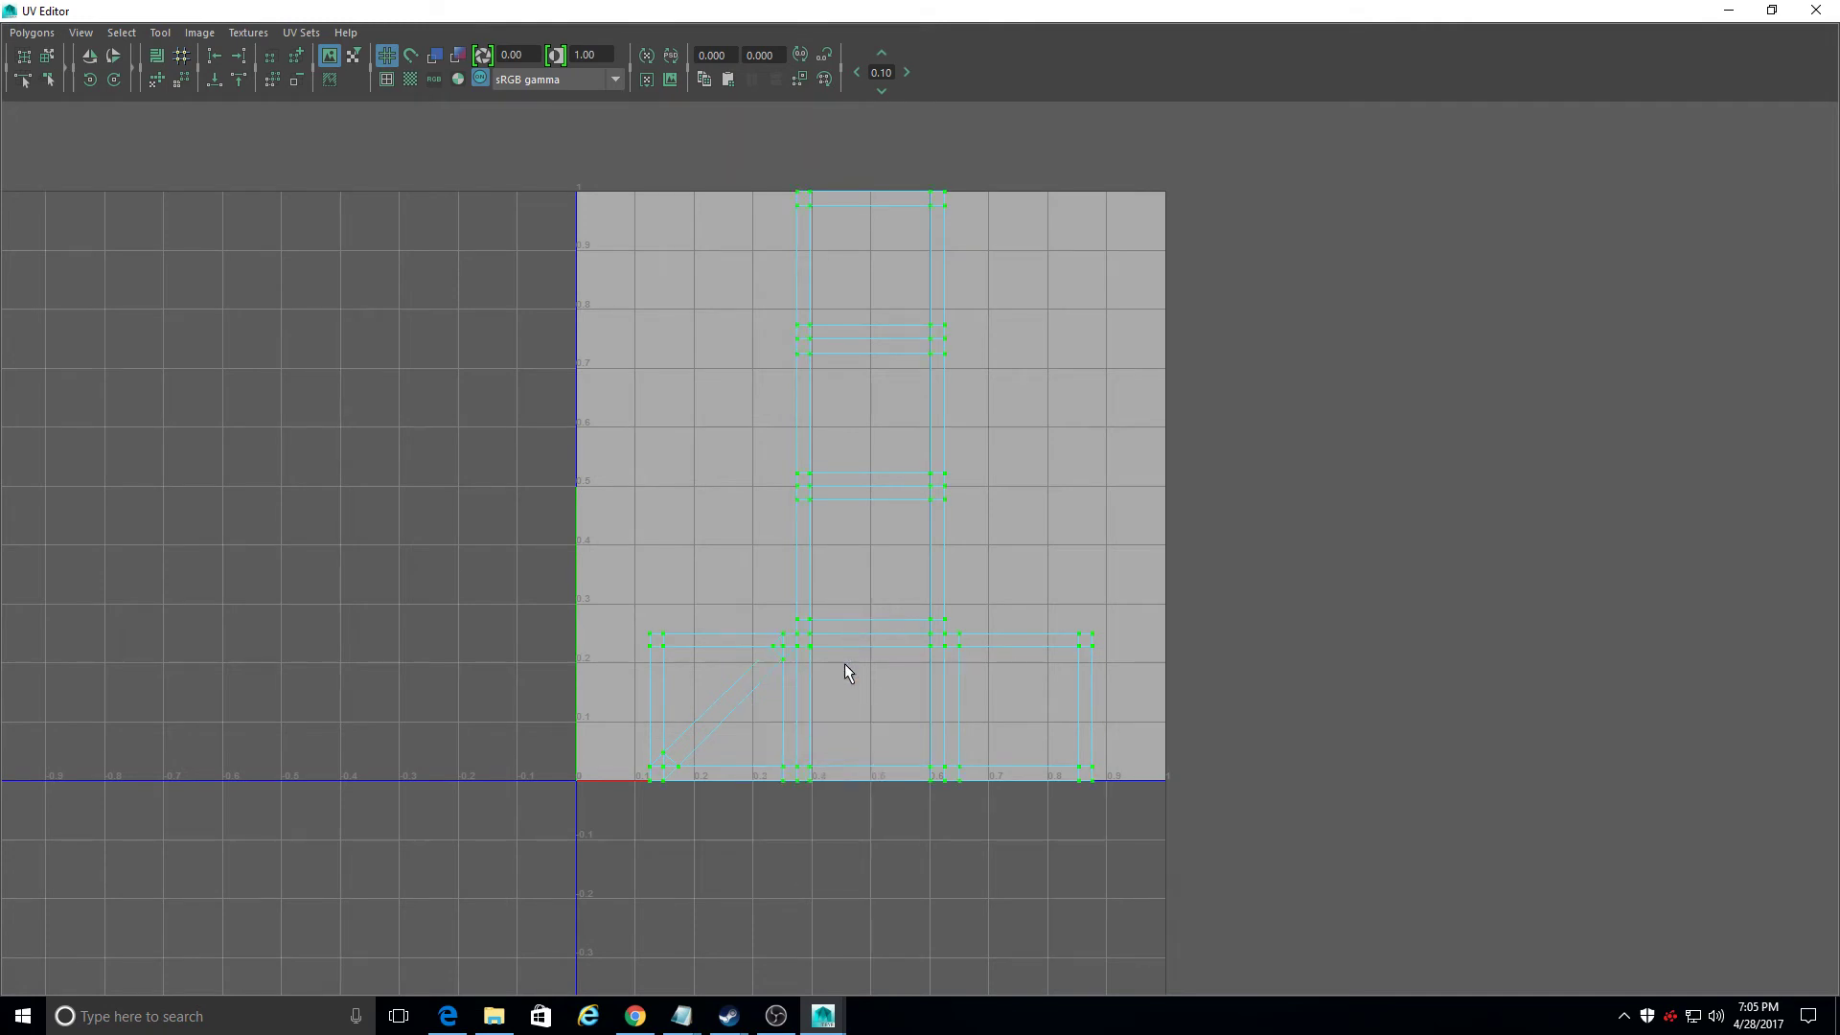
pyautogui.rightClick(871, 645)
# Step: Unfold the selected crate UVs with the Smooth UV Tool, spreading the frame borders slightly away from the inner panels
pyautogui.click(121, 32)
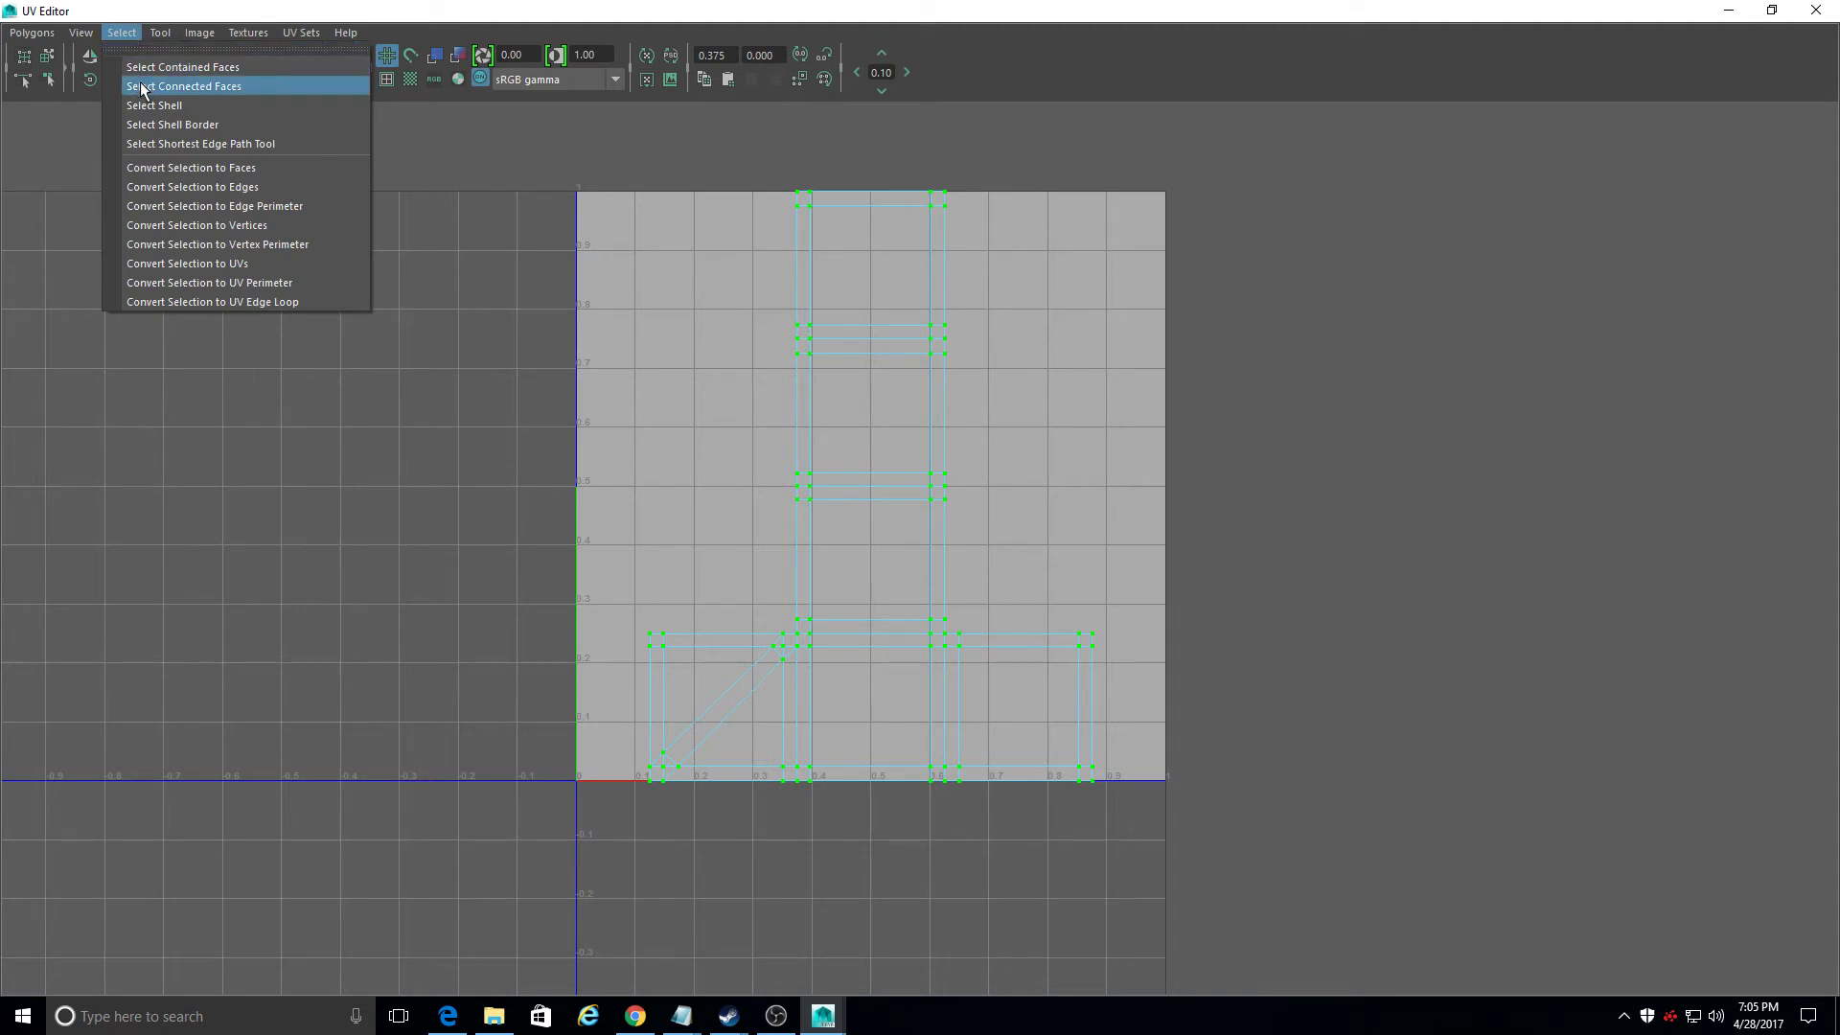
pyautogui.click(161, 32)
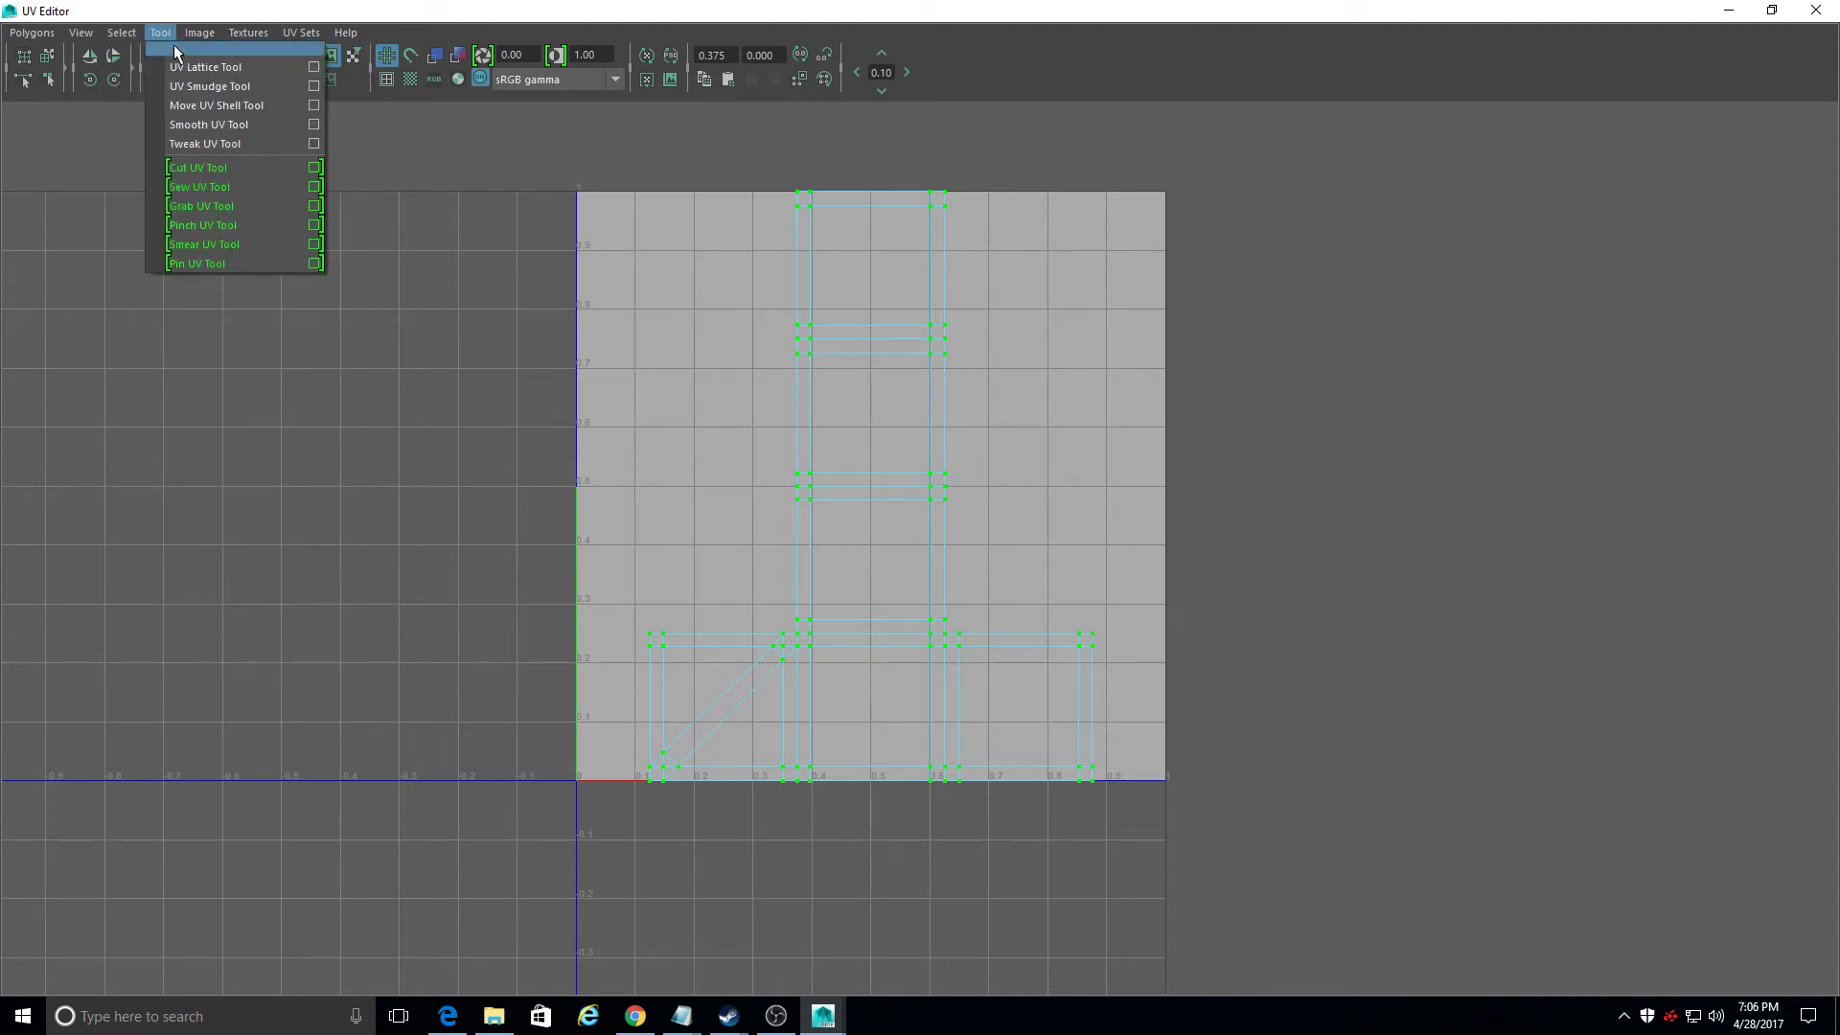
pyautogui.click(199, 126)
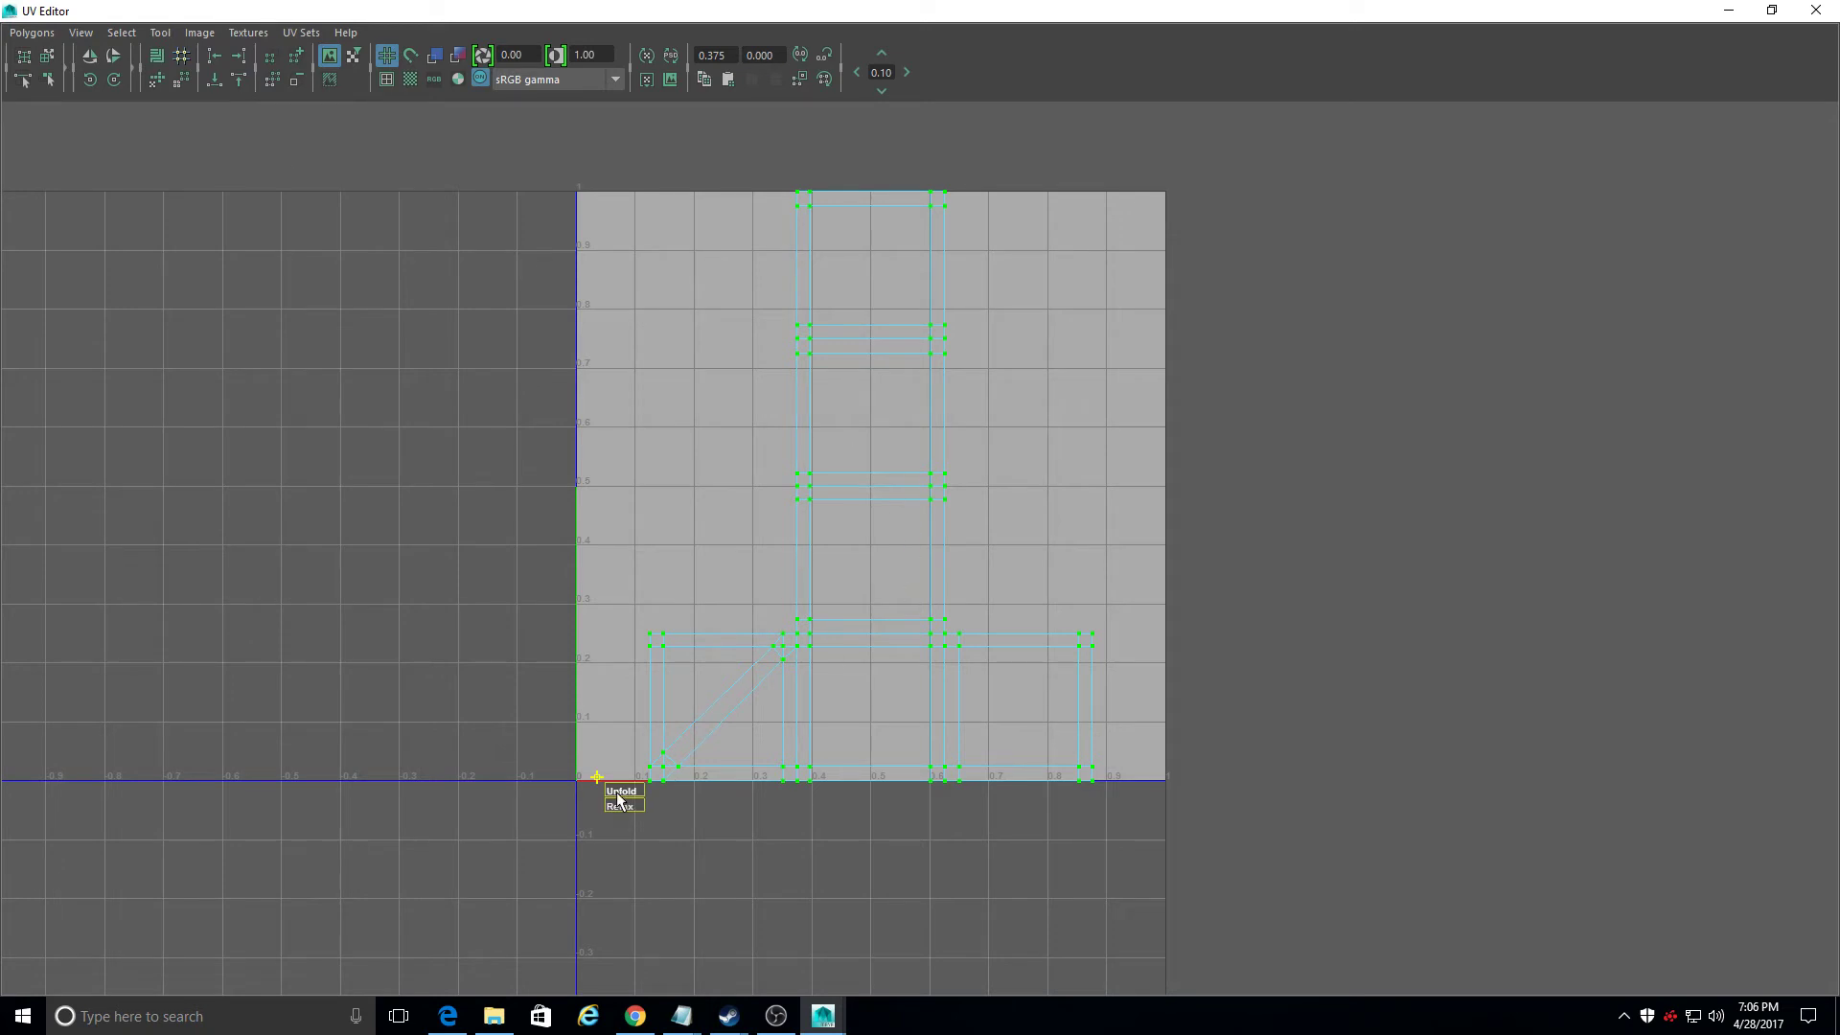
pyautogui.moveTo(617, 796); pyautogui.dragTo(684, 788)
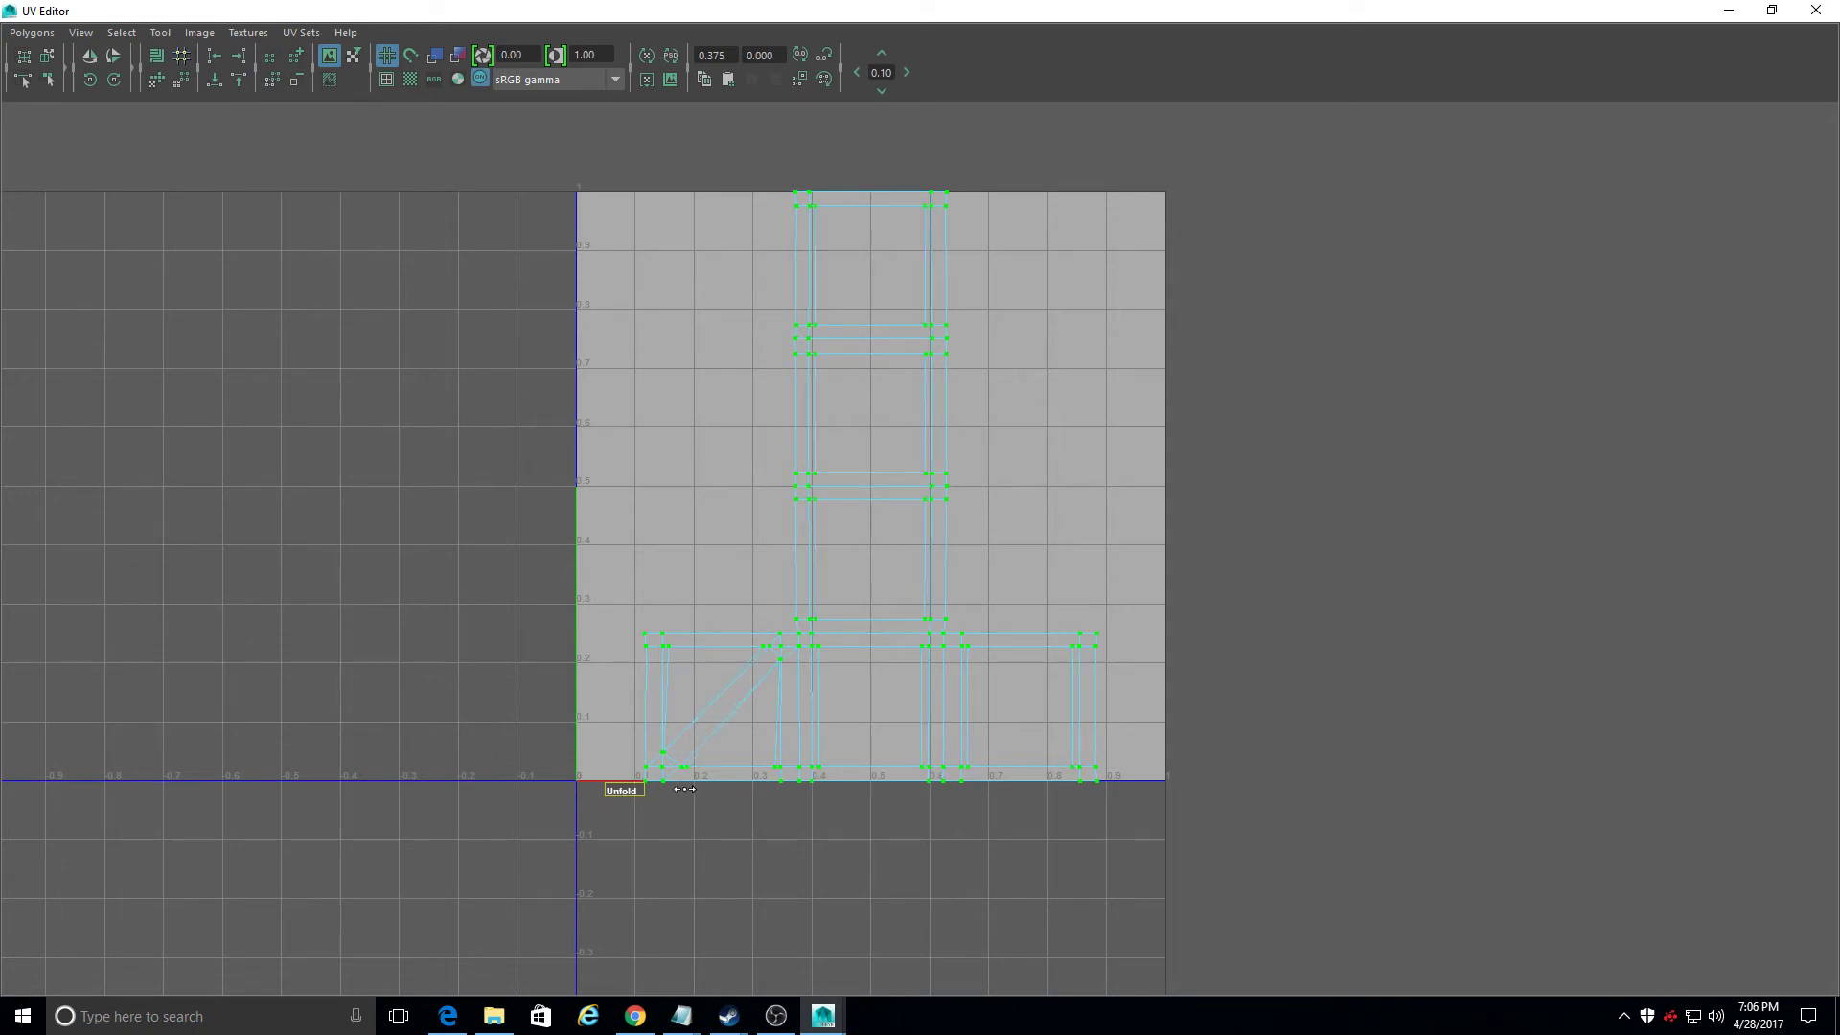
pyautogui.moveTo(1394, 871); pyautogui.dragTo(1198, 897)
pyautogui.moveTo(616, 796); pyautogui.dragTo(641, 525)
pyautogui.moveTo(636, 152); pyautogui.dragTo(637, 159)
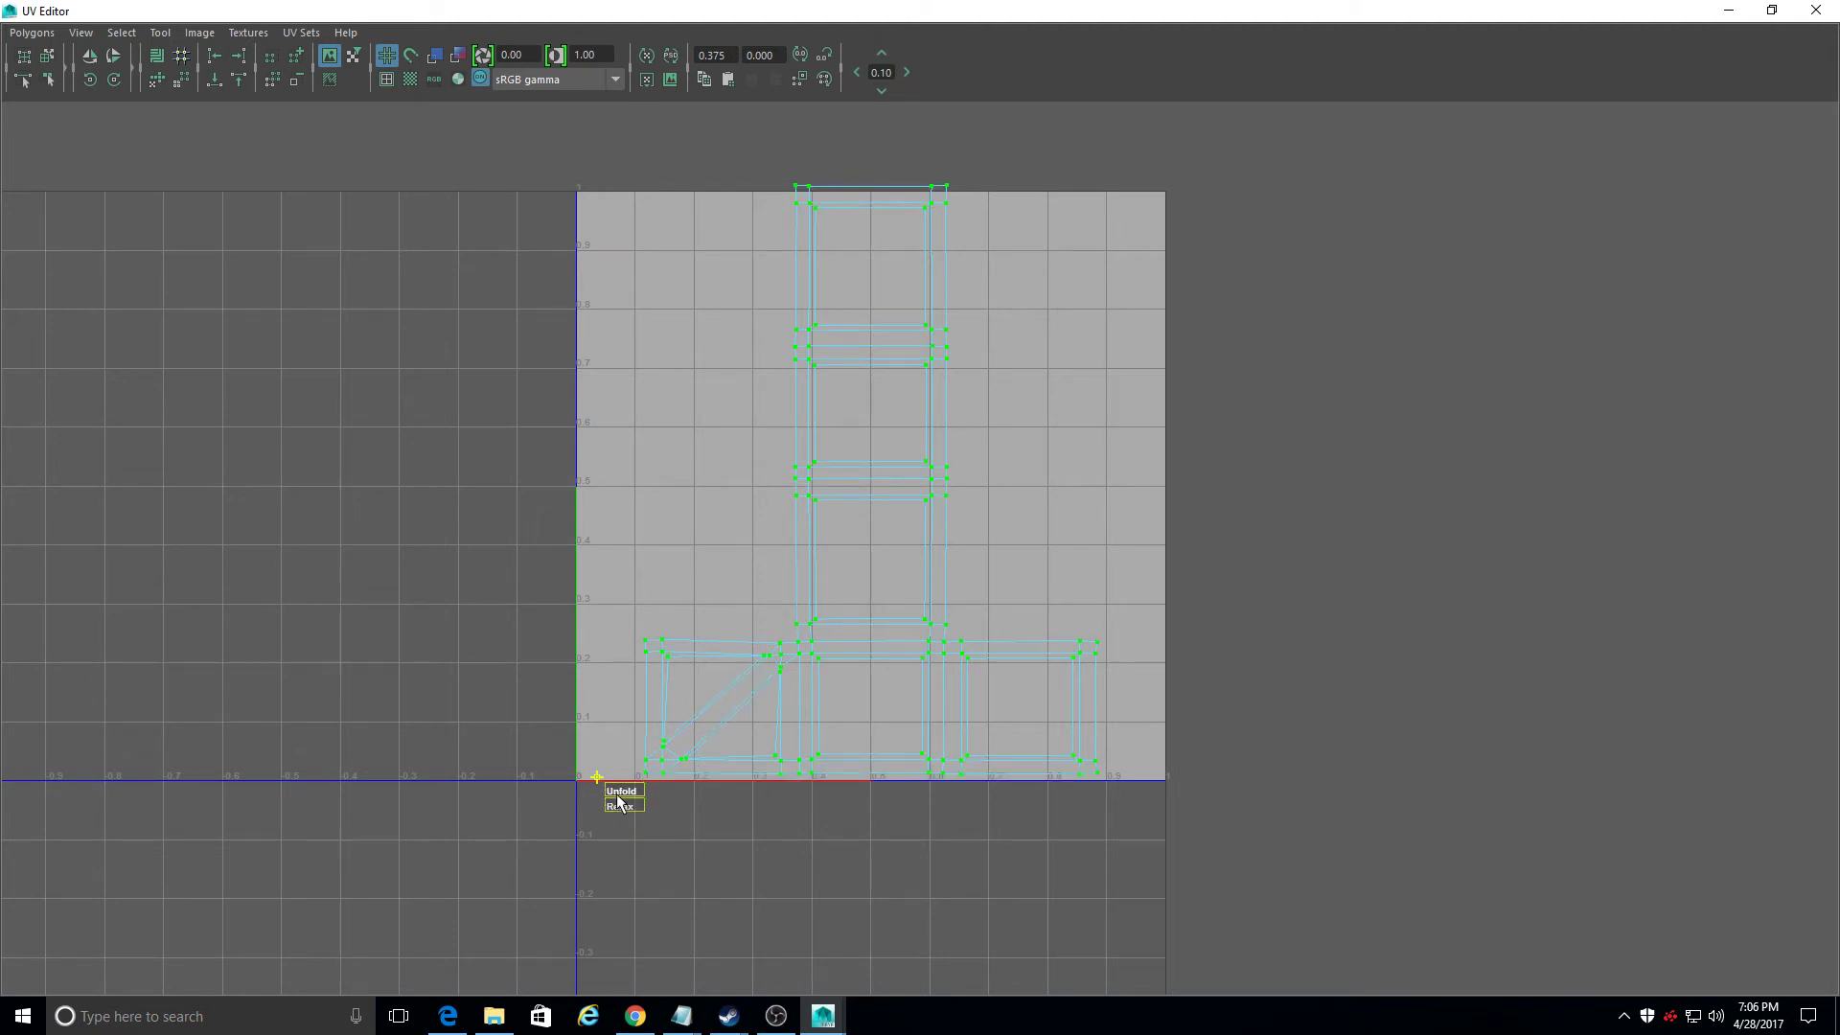
pyautogui.moveTo(618, 796); pyautogui.dragTo(991, 823)
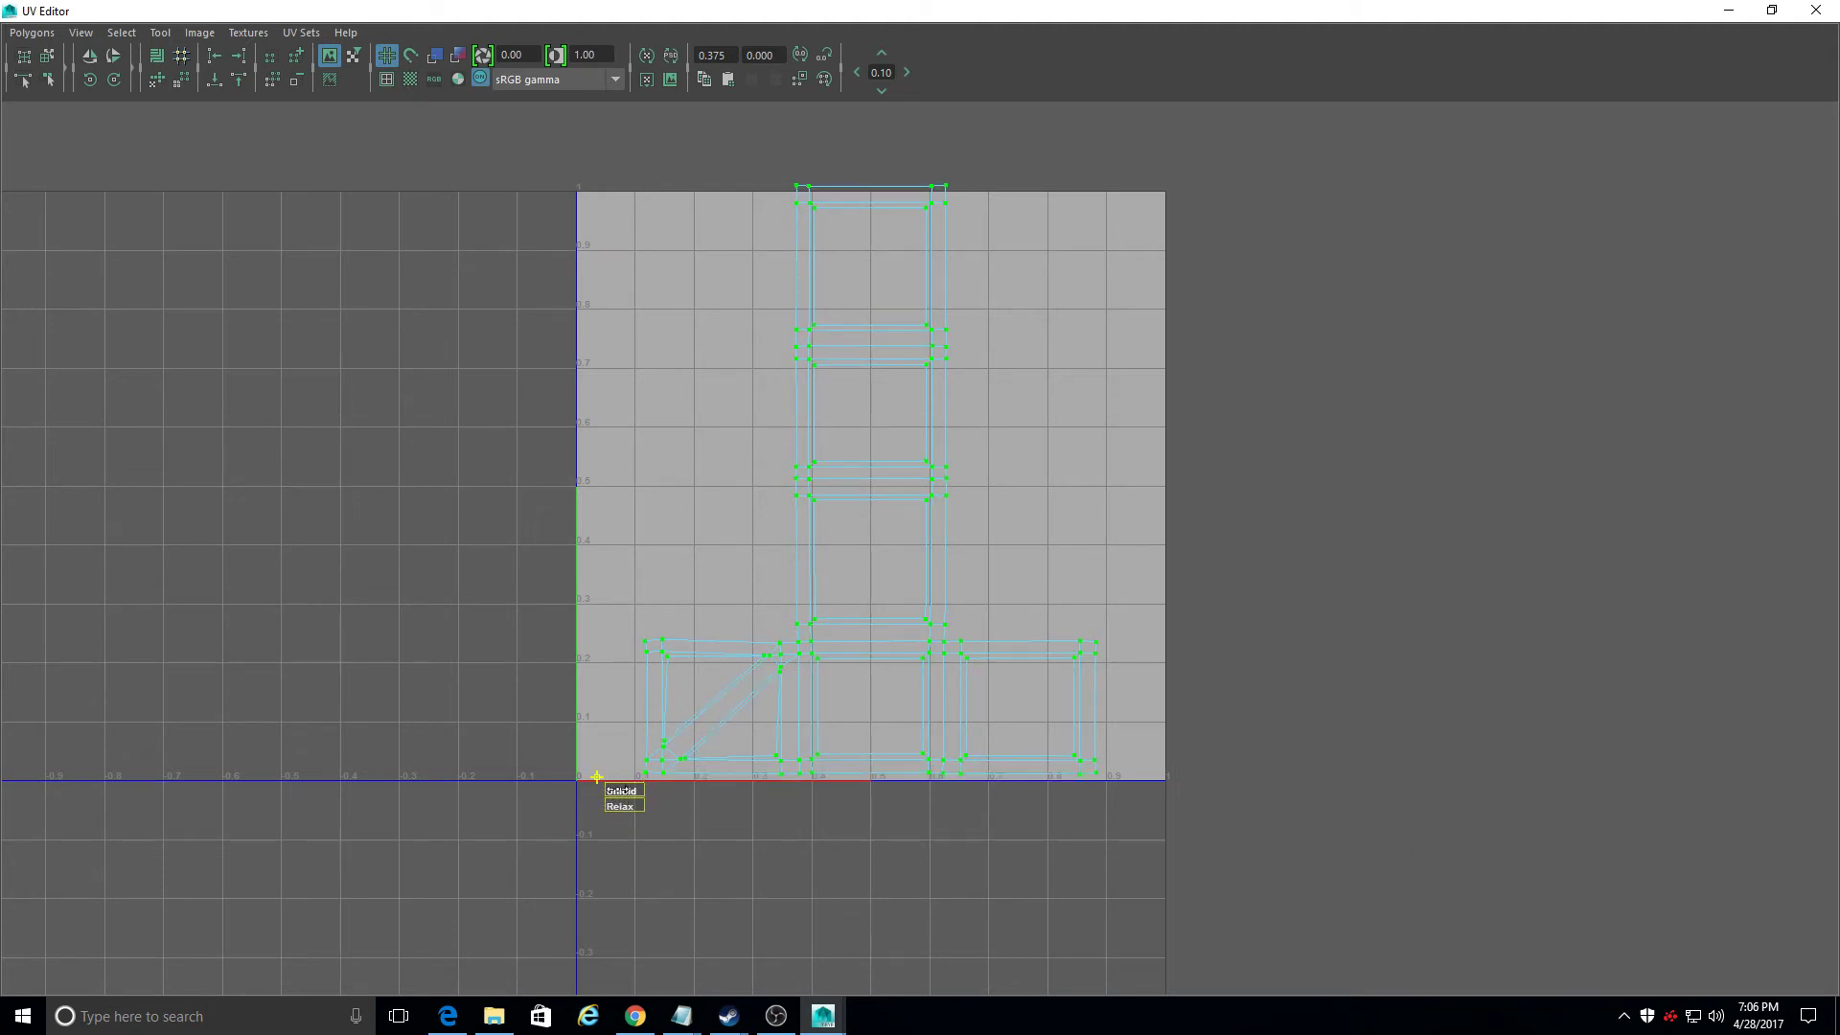
# Step: Unfold and relax all the selected crate UVs further to even out the whole layout
pyautogui.moveTo(632, 787); pyautogui.dragTo(1198, 837)
pyautogui.moveTo(616, 789); pyautogui.dragTo(639, 484)
pyautogui.scroll(5, 790, 590)
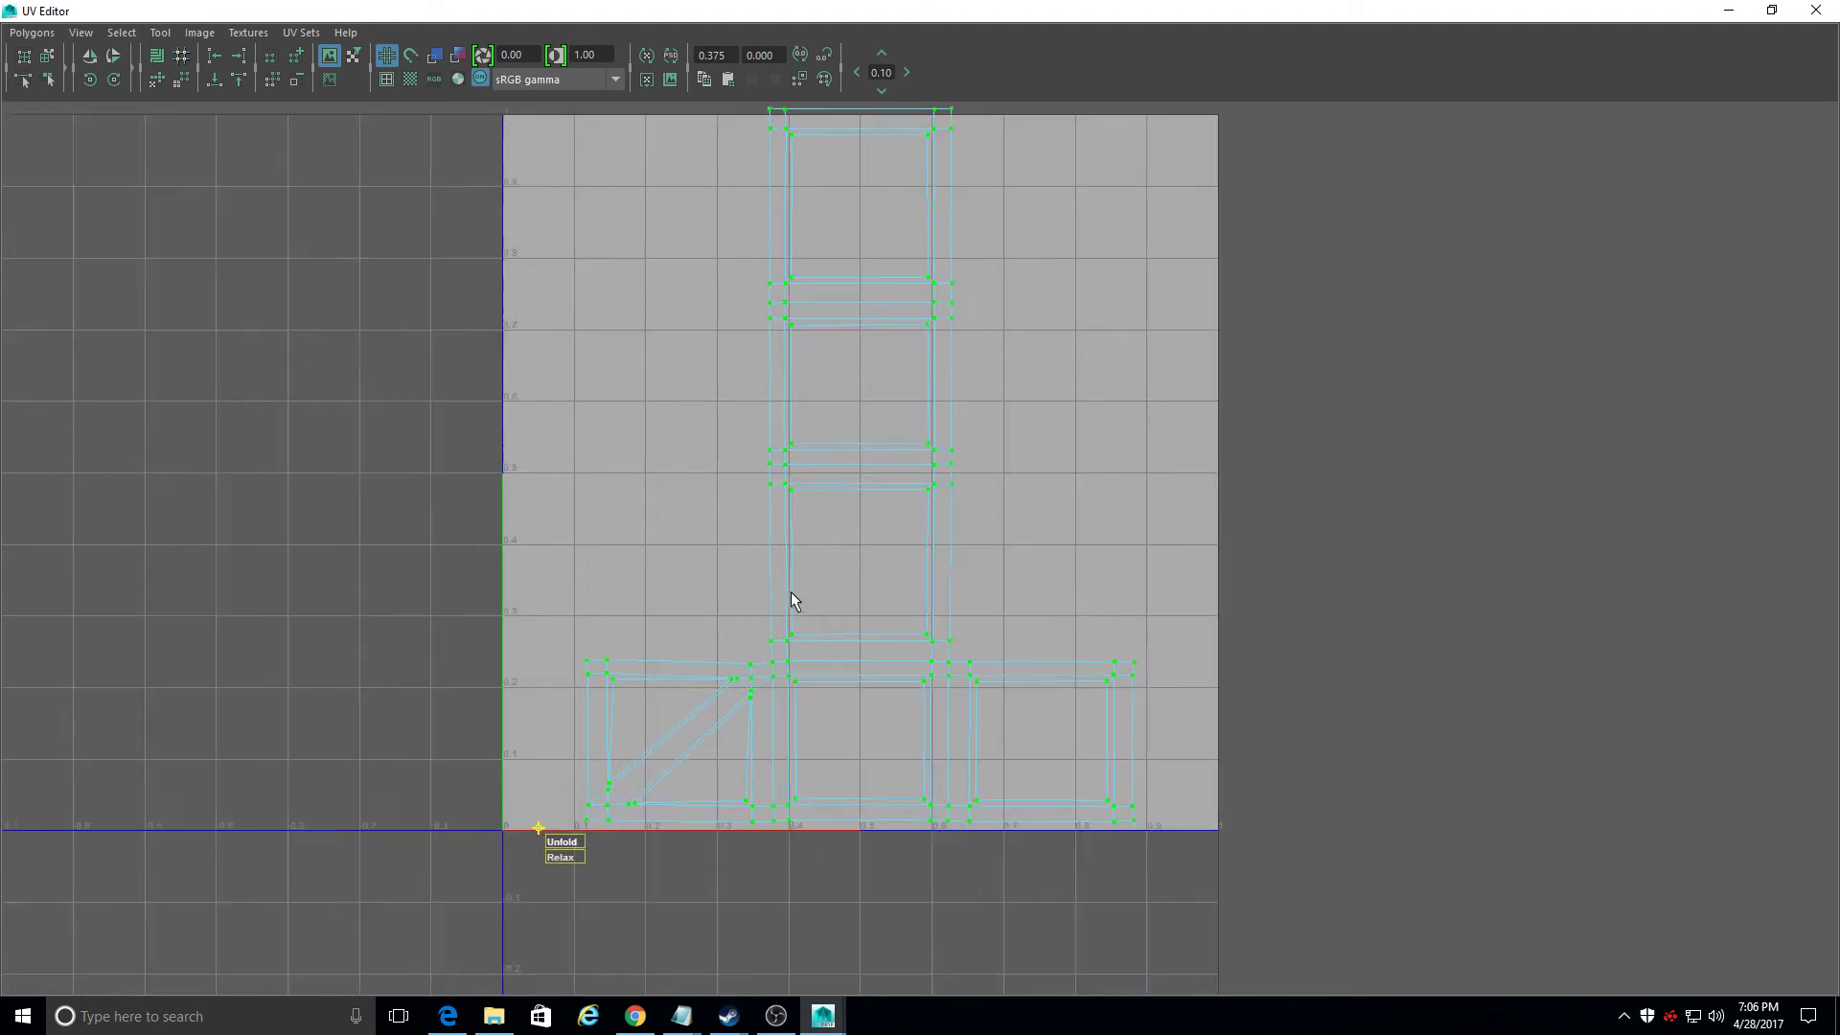
# Step: Select the inner UVs of the diagonally braced panel in the bottom row, and unfold and relax them
pyautogui.keyDown('alt'); pyautogui.moveTo(835, 654); pyautogui.dragTo(845, 588, button='middle'); pyautogui.keyUp('alt')
pyautogui.scroll(6, 845, 589)
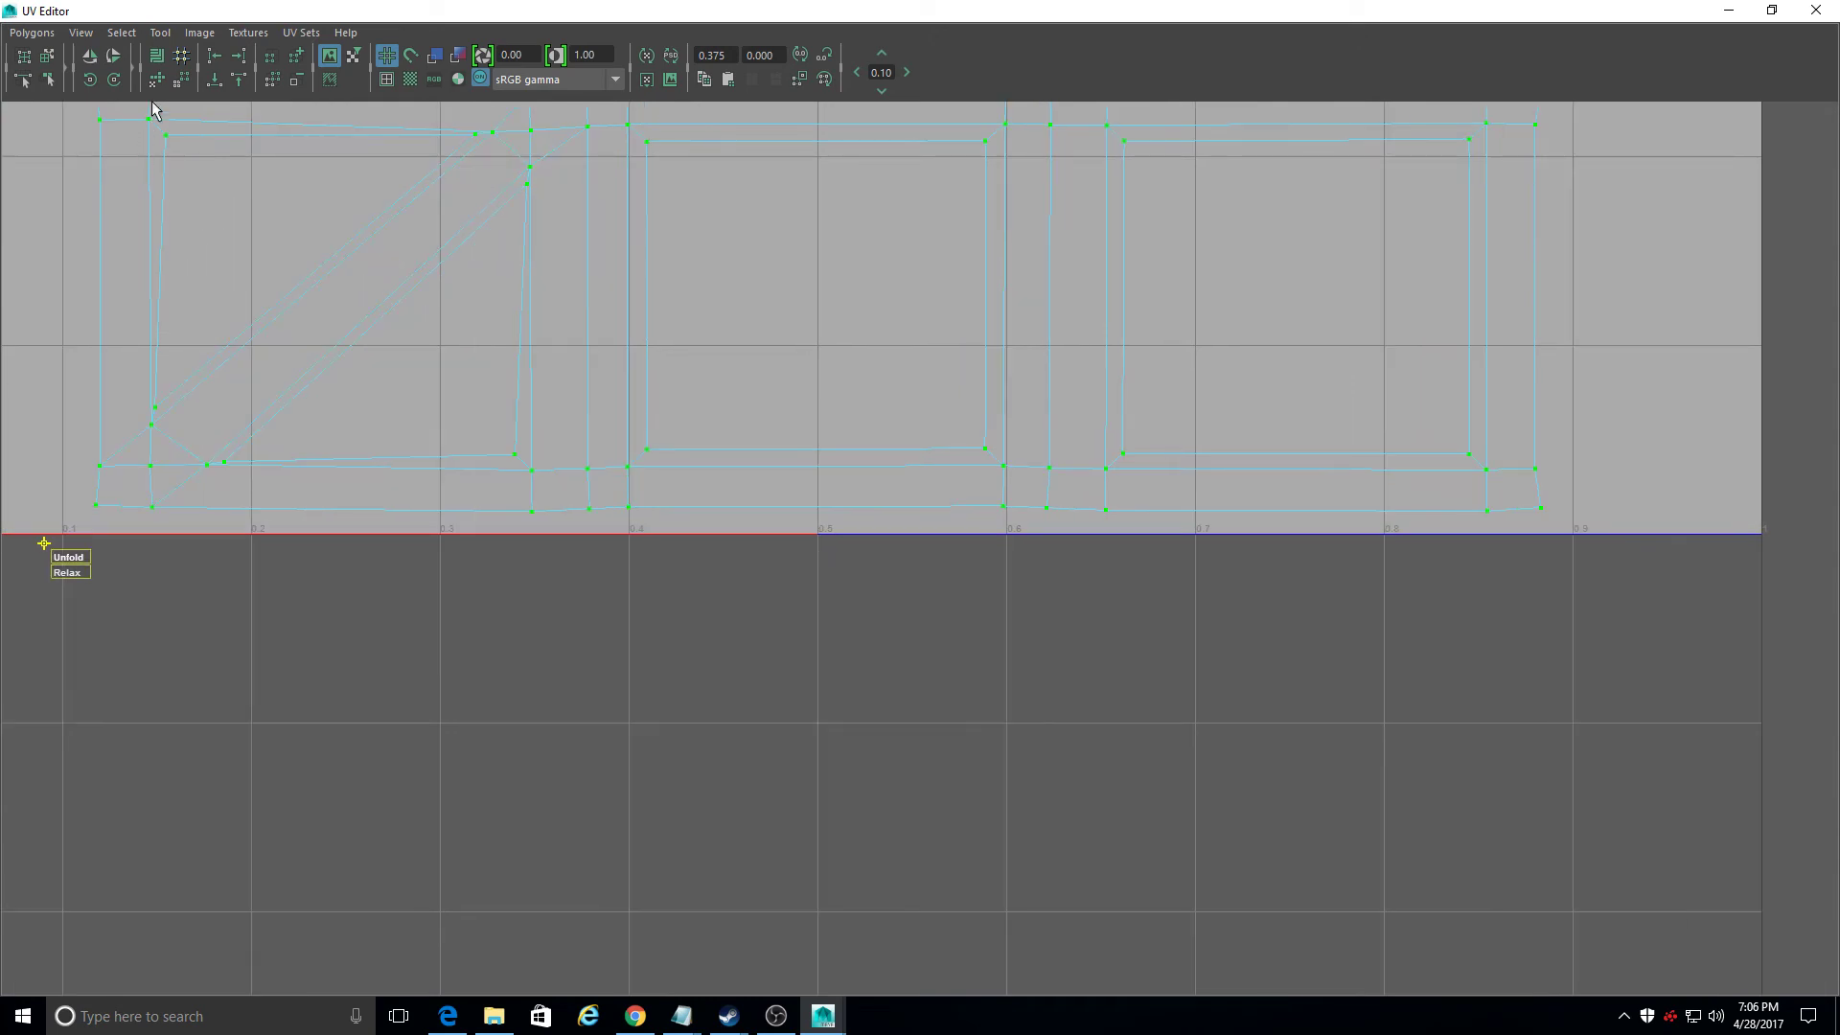
pyautogui.keyDown('alt'); pyautogui.moveTo(650, 283); pyautogui.dragTo(750, 464, button='middle'); pyautogui.keyUp('alt')
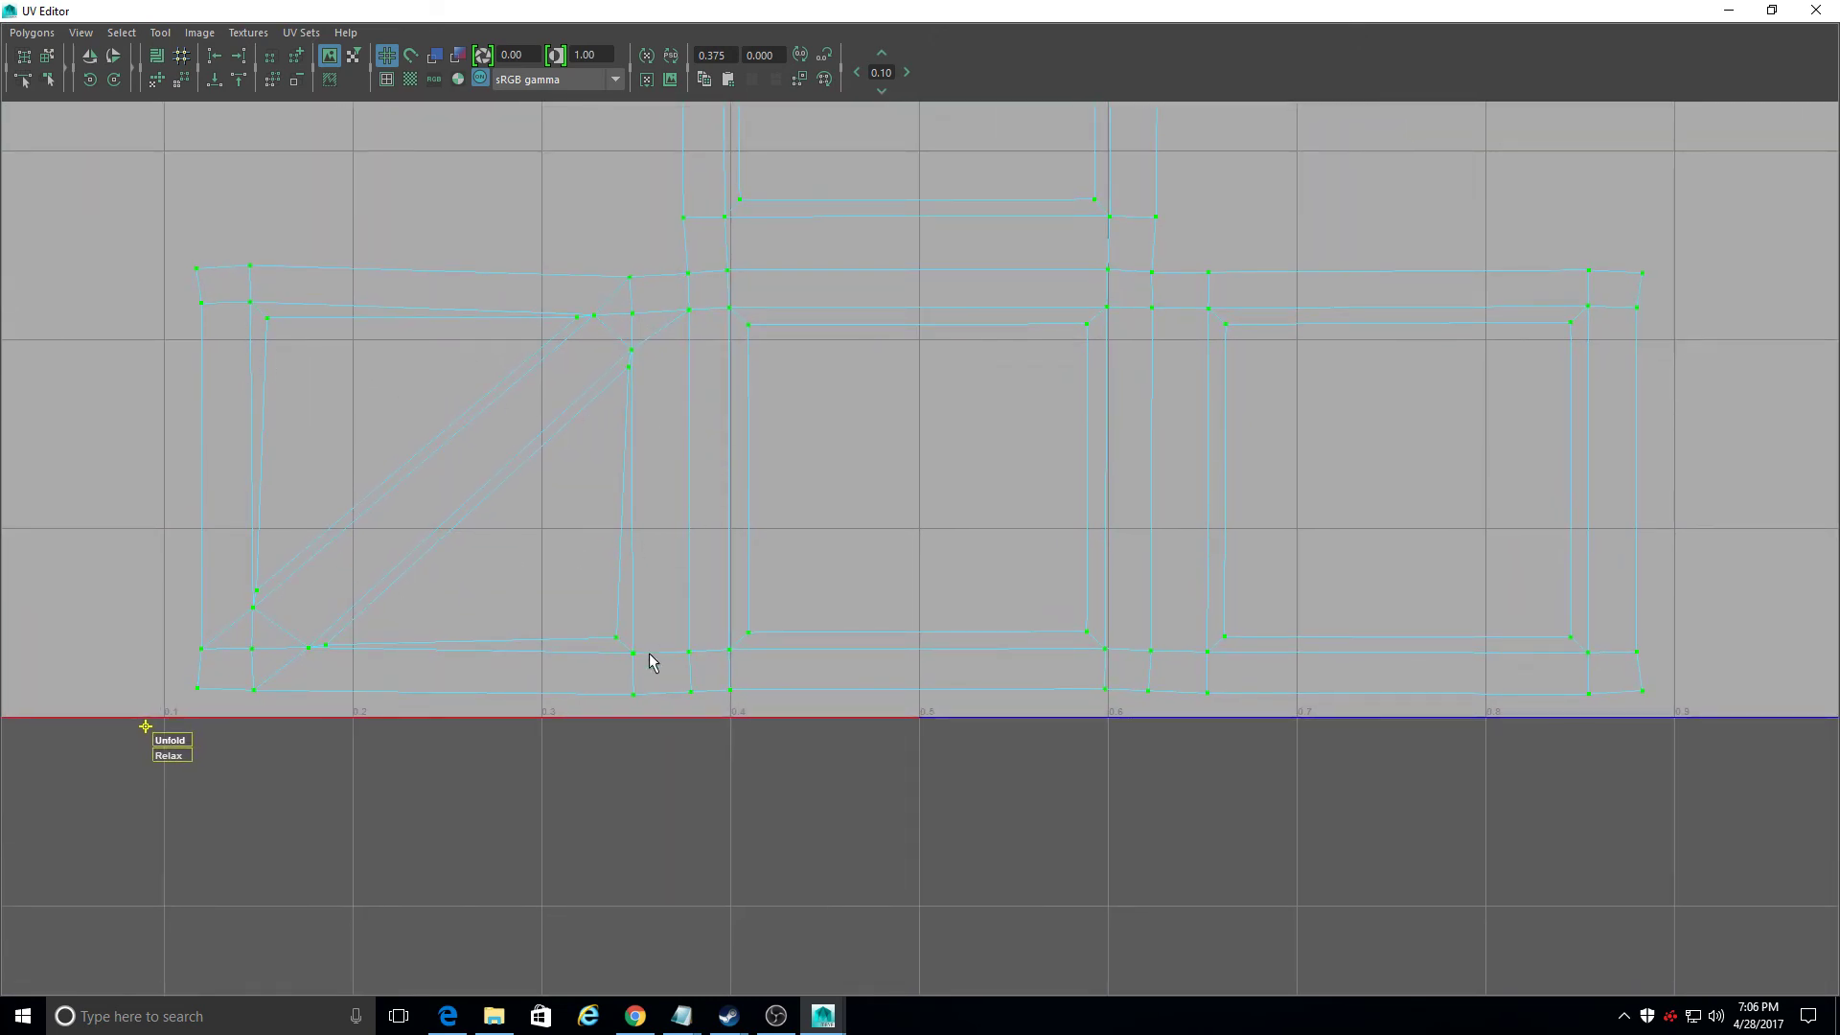
pyautogui.moveTo(644, 577); pyautogui.dragTo(215, 285)
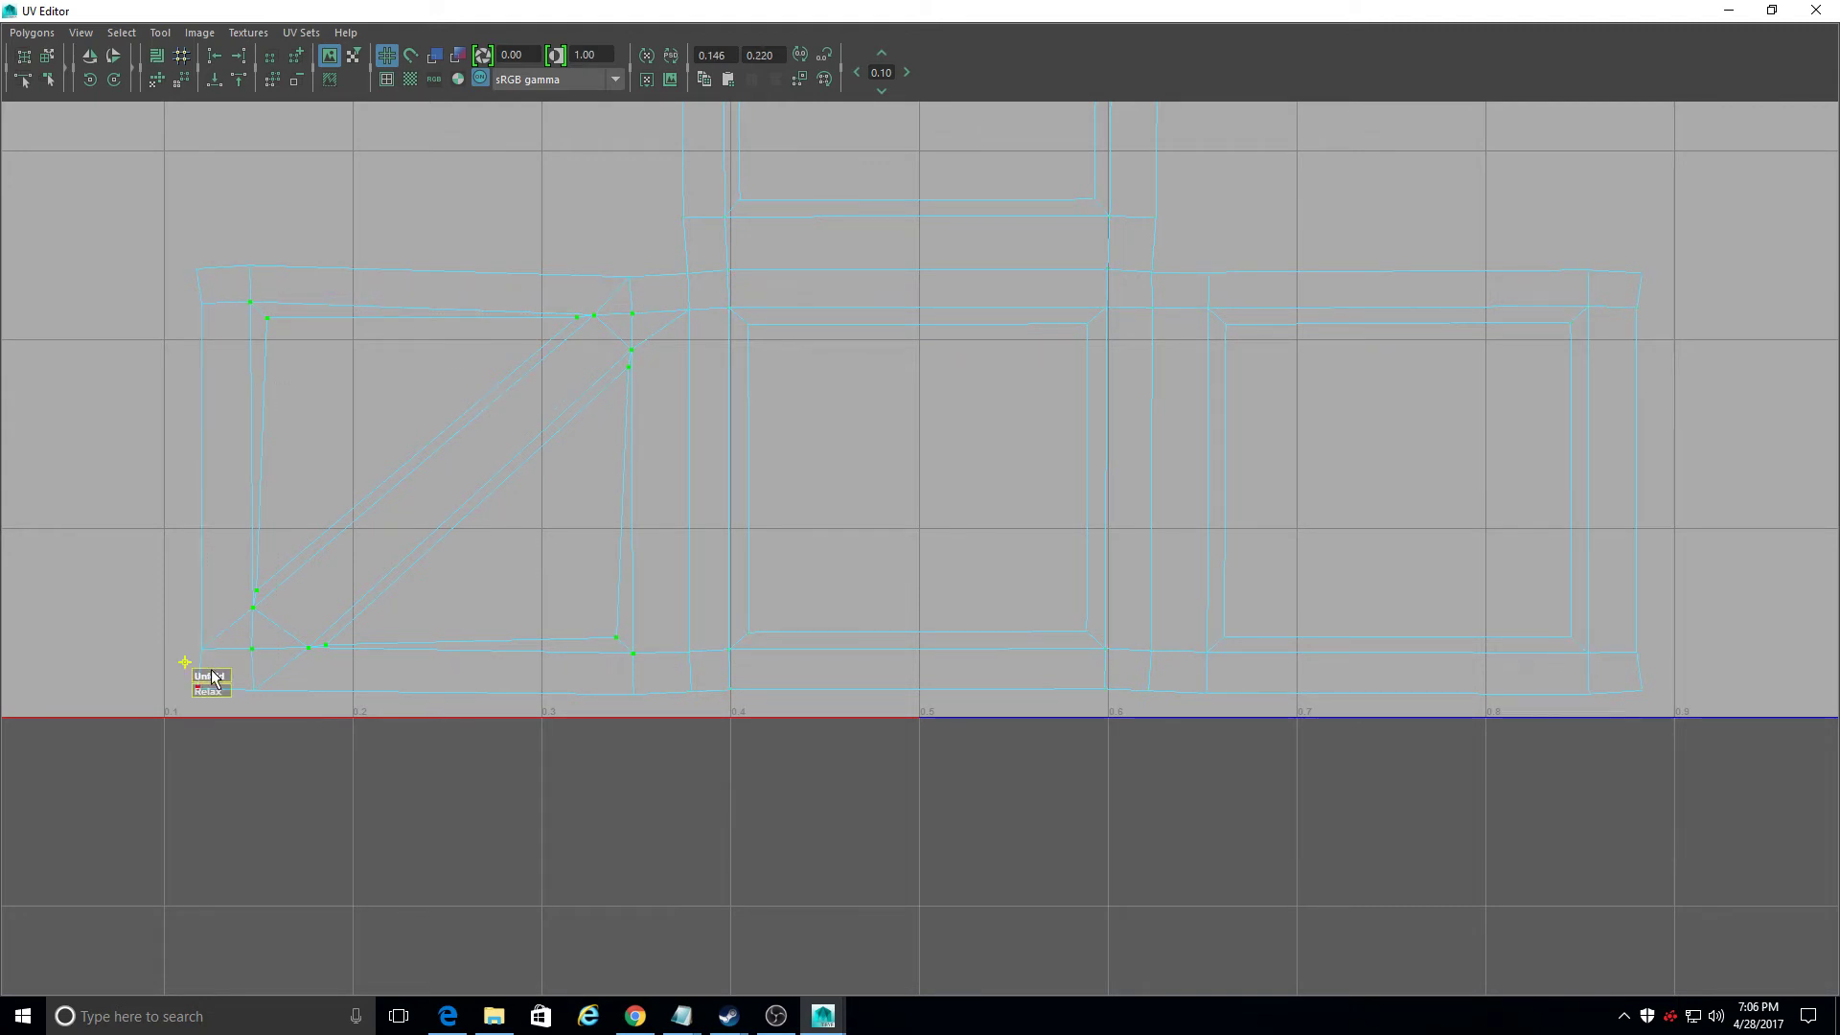
pyautogui.moveTo(212, 671); pyautogui.dragTo(1058, 719)
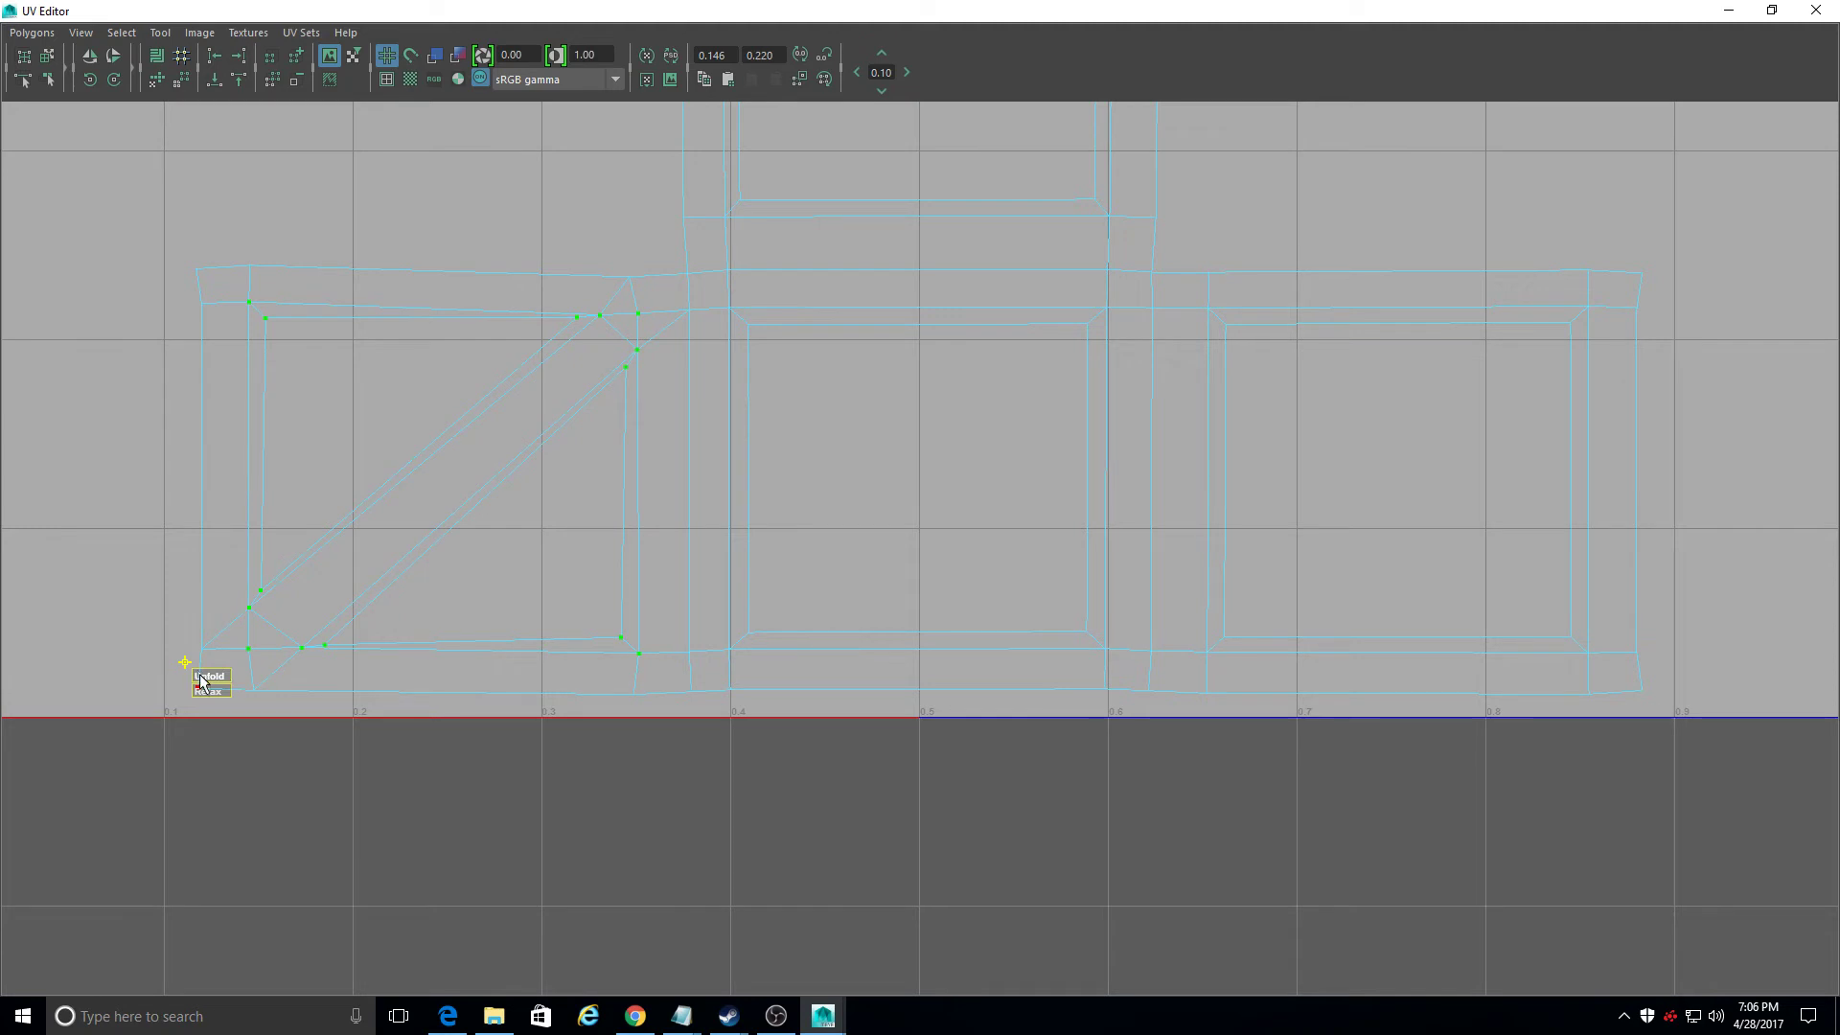
pyautogui.moveTo(199, 675); pyautogui.dragTo(1179, 635)
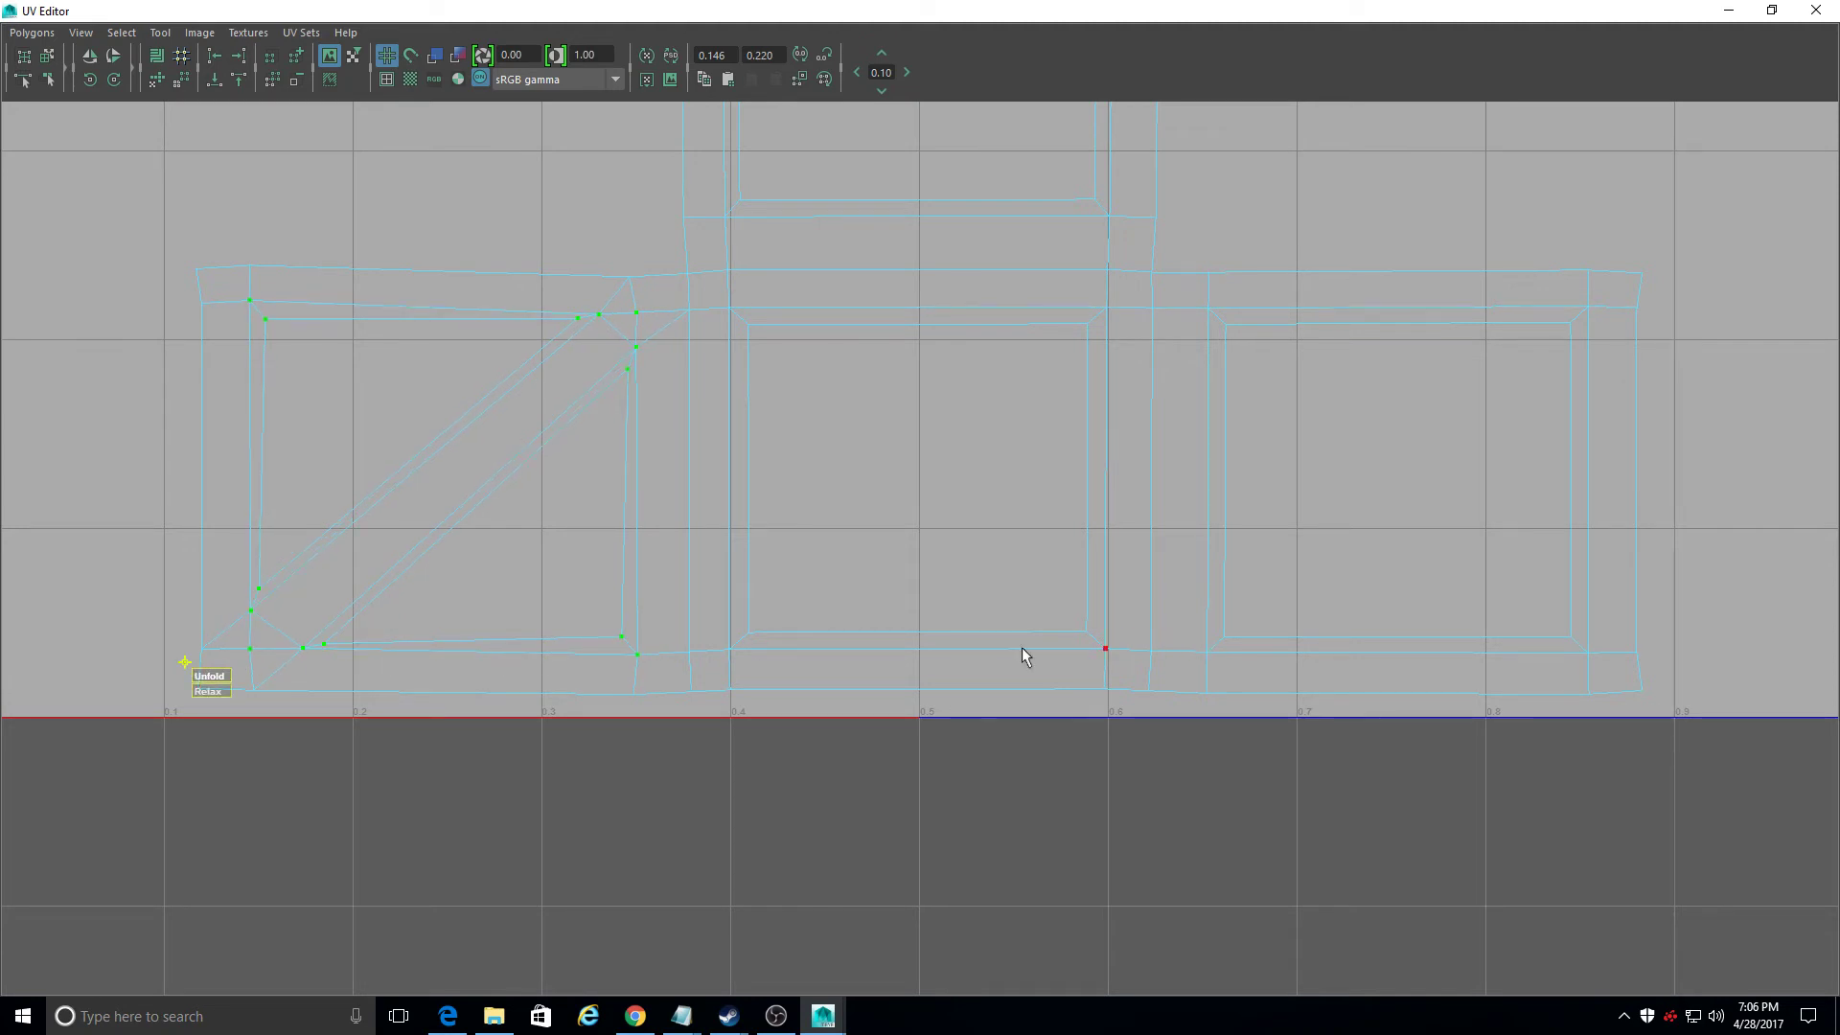
pyautogui.moveTo(218, 681); pyautogui.dragTo(223, 628)
pyautogui.moveTo(222, 176); pyautogui.dragTo(222, 176)
pyautogui.moveTo(208, 677); pyautogui.dragTo(326, 678)
pyautogui.moveTo(1403, 740); pyautogui.dragTo(1403, 741)
# Step: Smooth the inner panel UVs of the middle square and the right square in the bottom row with Unfold and Relax
pyautogui.moveTo(842, 460); pyautogui.dragTo(1112, 669)
pyautogui.click(690, 687)
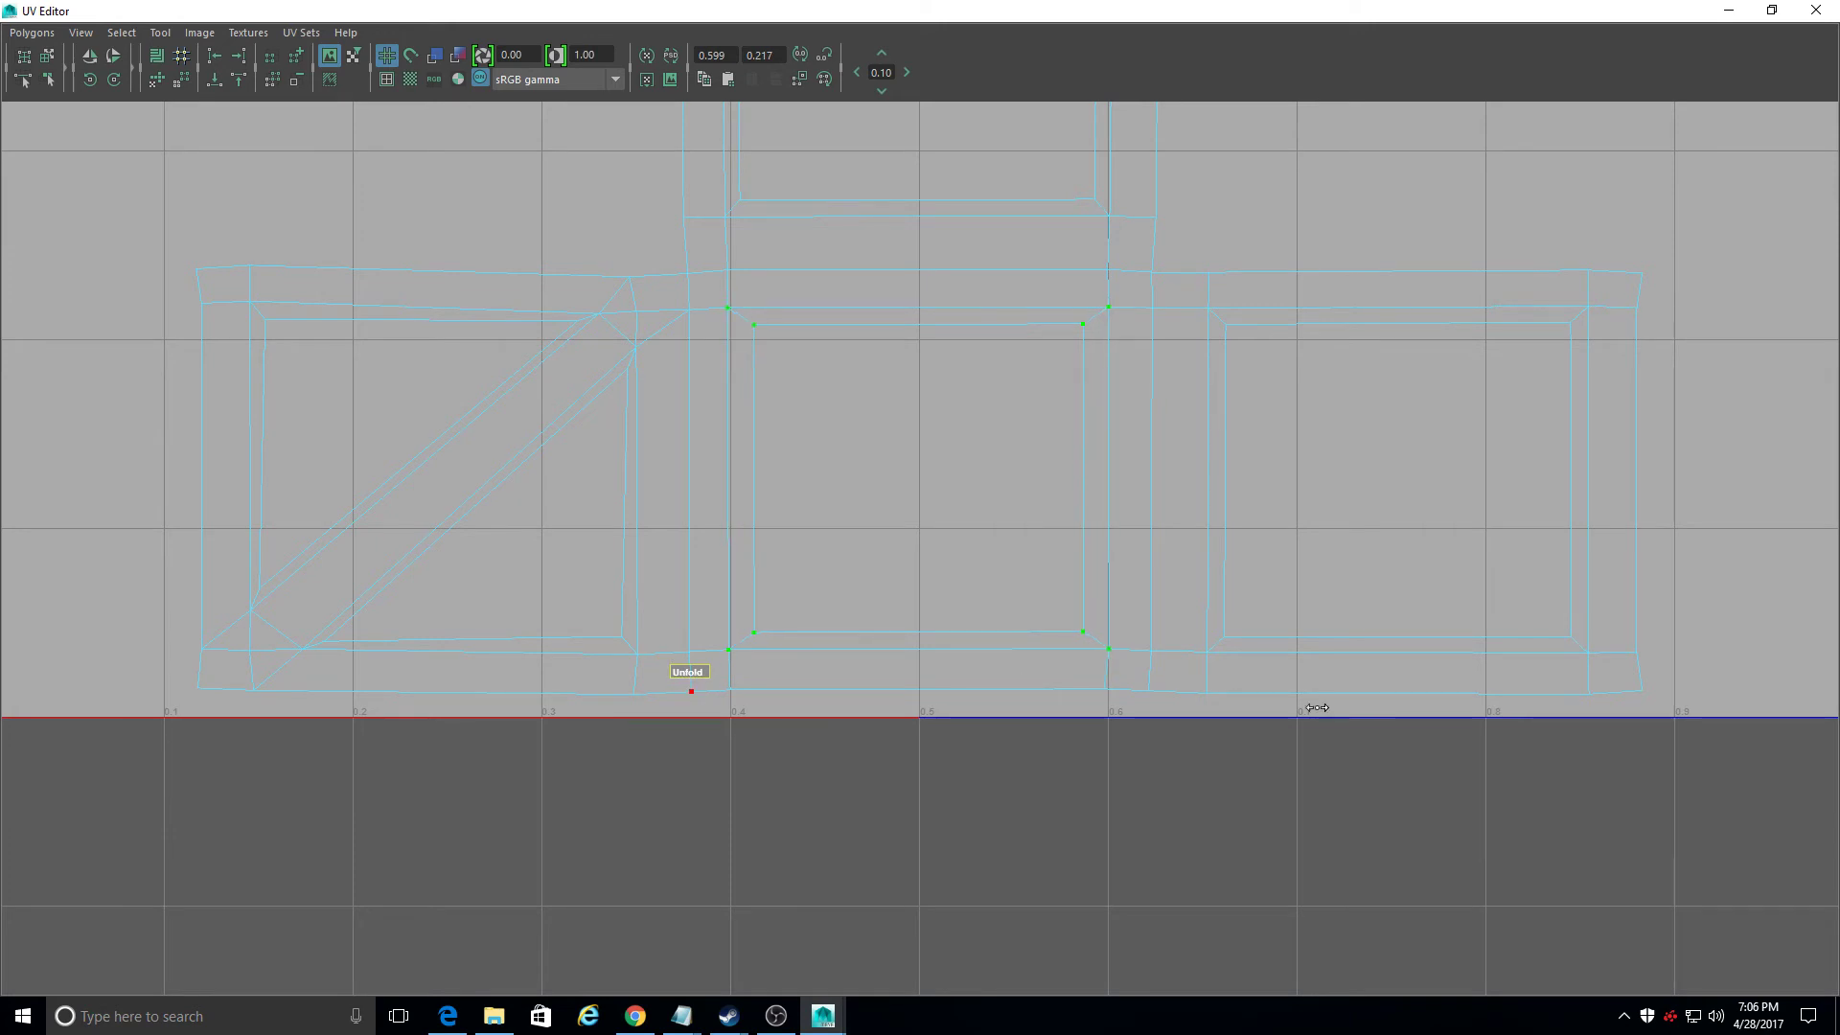
pyautogui.moveTo(689, 674); pyautogui.dragTo(691, 556)
pyautogui.moveTo(703, 103); pyautogui.dragTo(702, 104)
pyautogui.moveTo(1205, 300); pyautogui.dragTo(1581, 668)
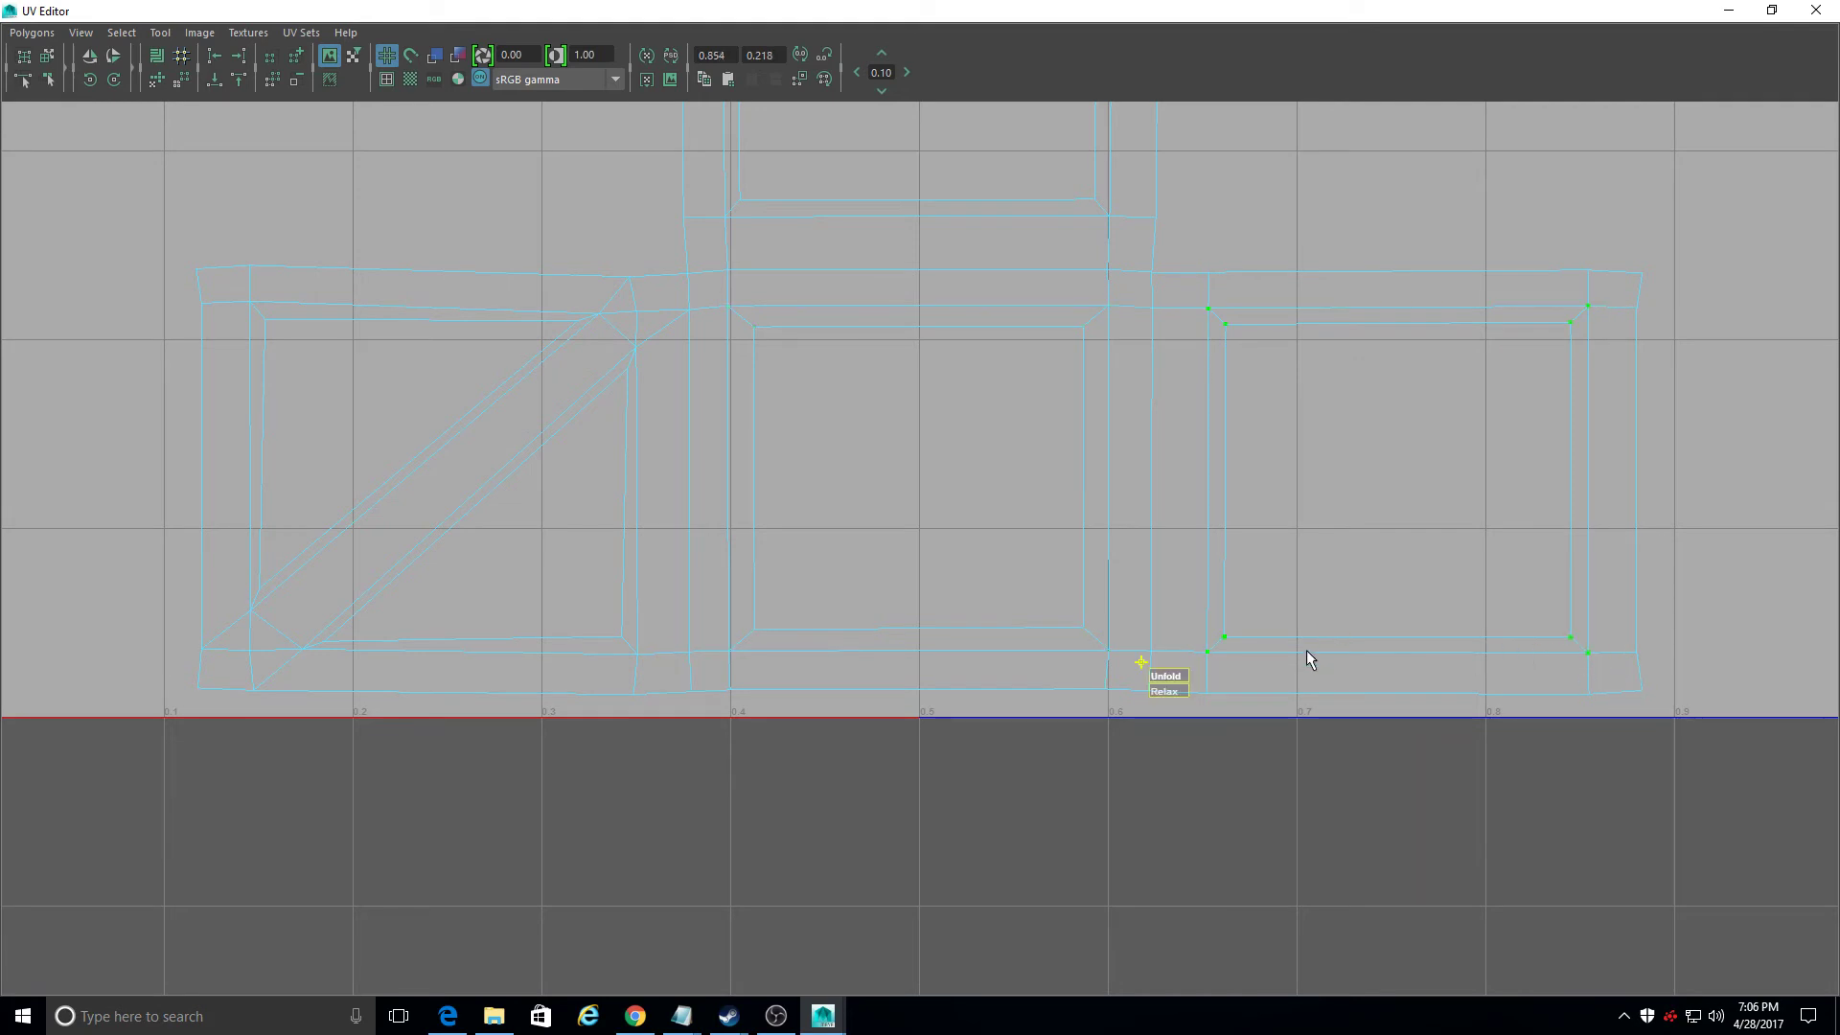
pyautogui.moveTo(1175, 679); pyautogui.dragTo(1261, 724)
pyautogui.moveTo(1167, 674); pyautogui.dragTo(1166, 670)
# Step: Select the inner UVs of the lowest panel in the vertical strip above the bottom row, and unfold and relax them
pyautogui.keyDown('alt'); pyautogui.moveTo(668, 348); pyautogui.dragTo(684, 635, button='middle'); pyautogui.keyUp('alt')
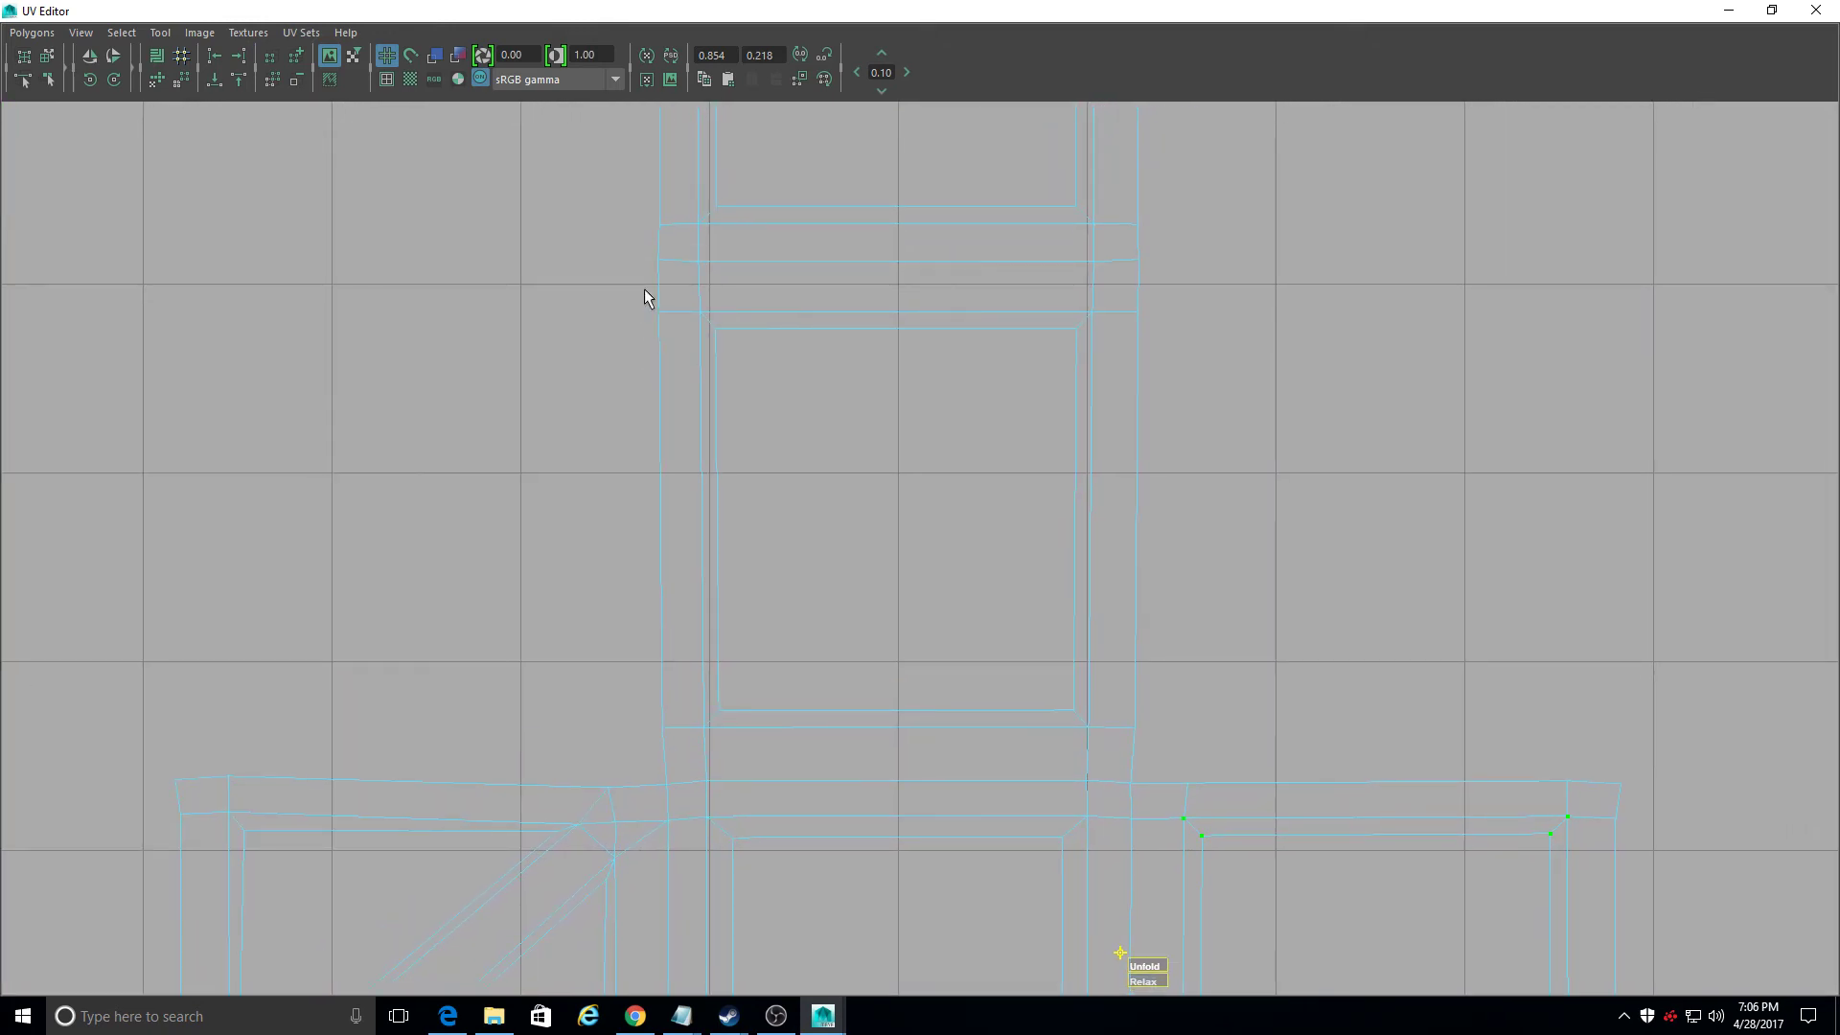
pyautogui.moveTo(752, 700); pyautogui.dragTo(1117, 760)
pyautogui.moveTo(650, 750); pyautogui.dragTo(1434, 763)
pyautogui.moveTo(671, 749); pyautogui.dragTo(701, 24)
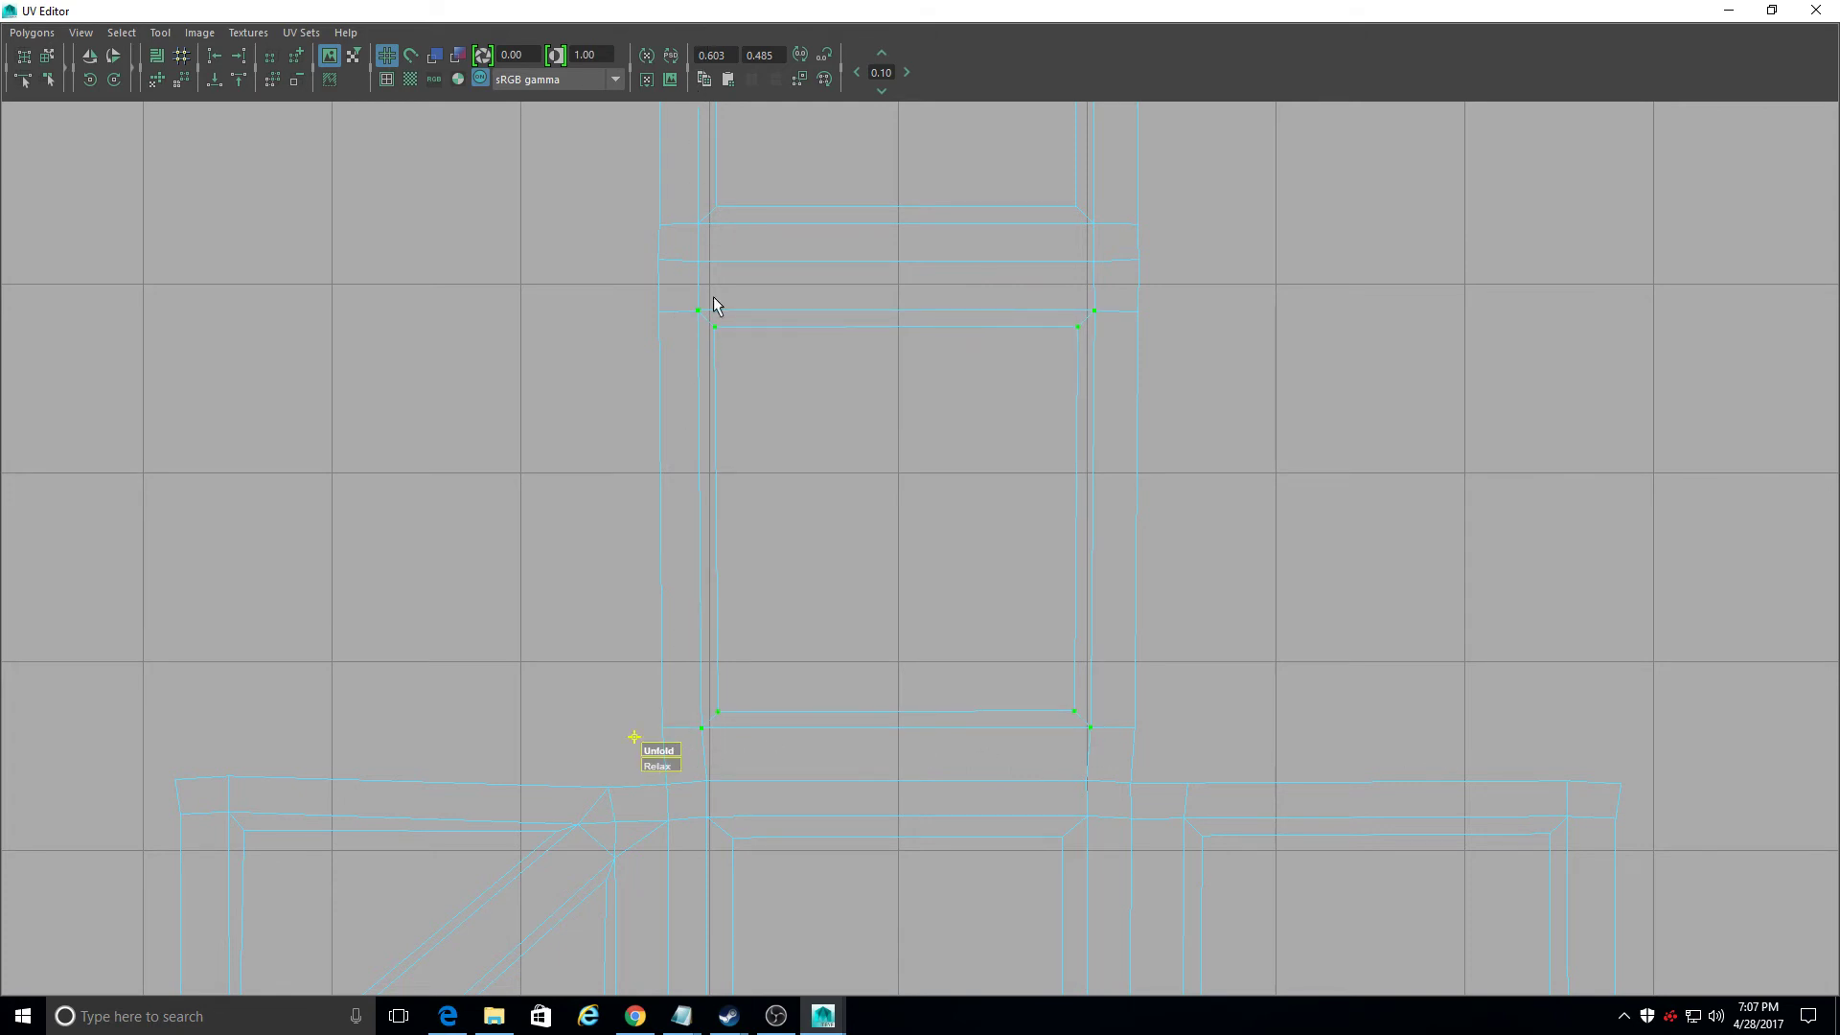
# Step: Unfold the inner panel UVs of the upper two squares in the vertical strip, one square at a time
pyautogui.keyDown('alt'); pyautogui.moveTo(852, 372); pyautogui.dragTo(861, 827, button='middle'); pyautogui.keyUp('alt')
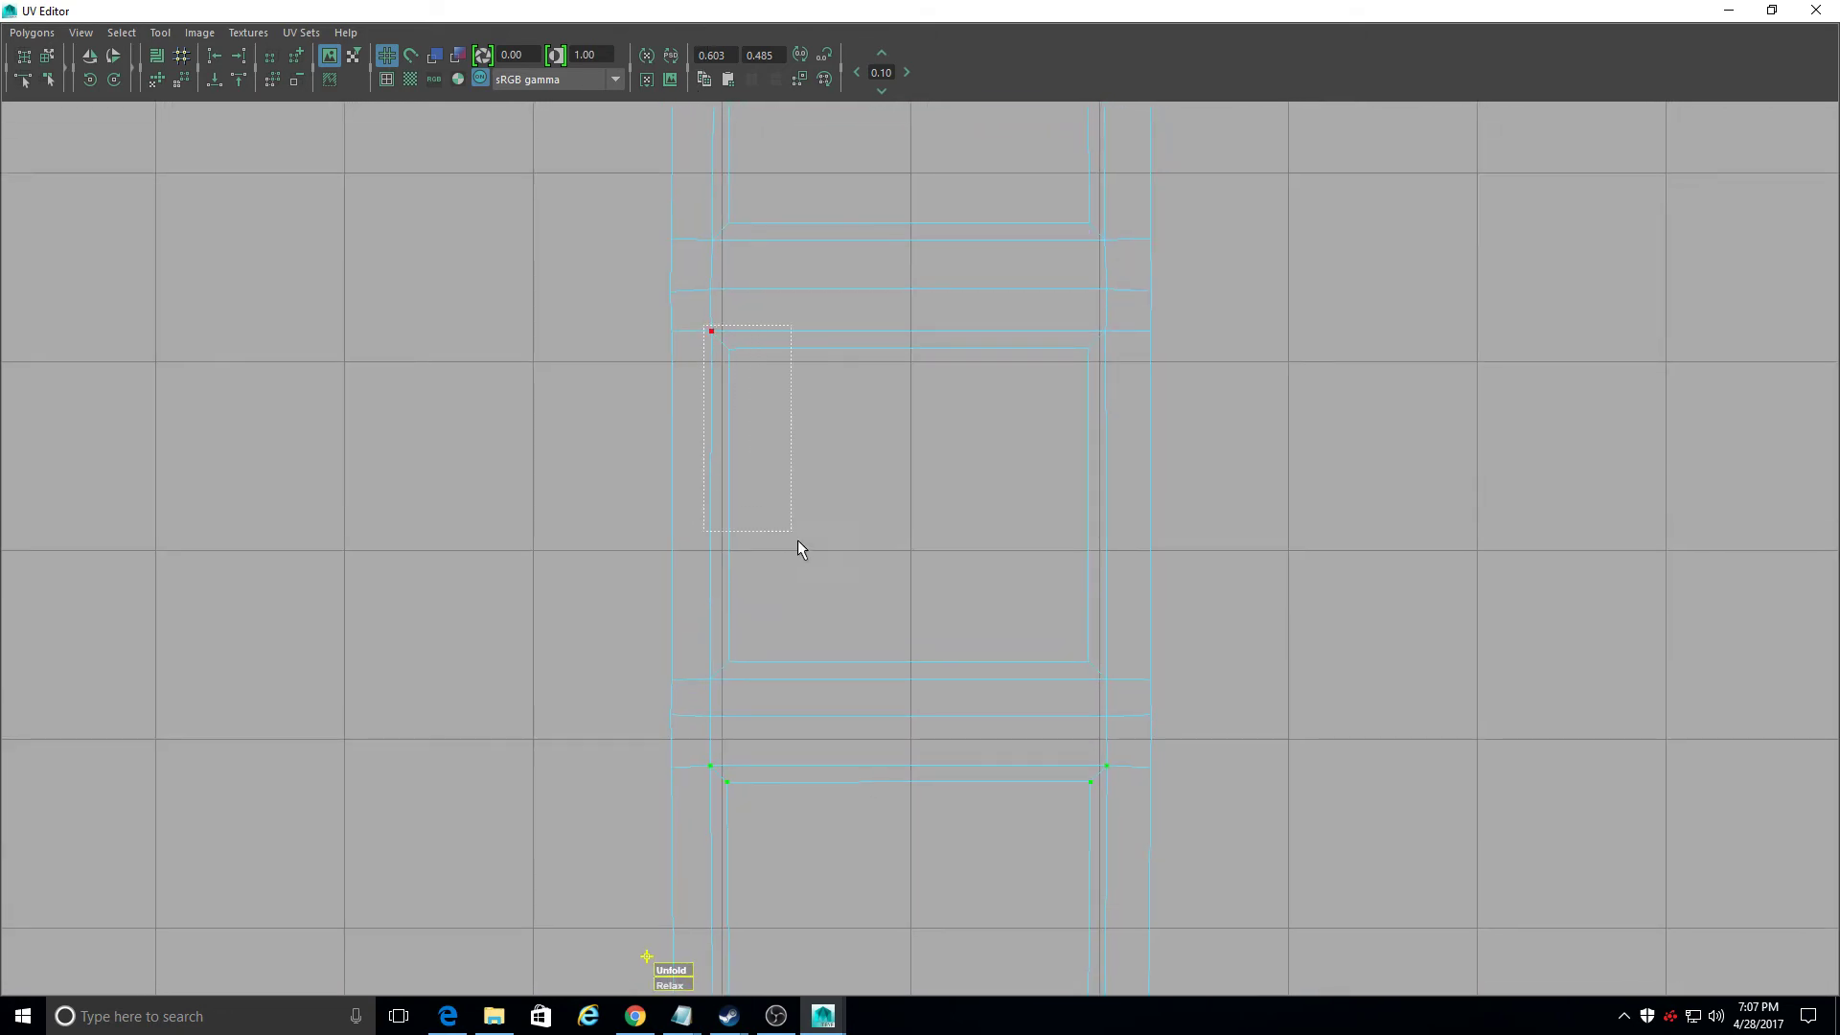
pyautogui.moveTo(798, 541); pyautogui.dragTo(1133, 698)
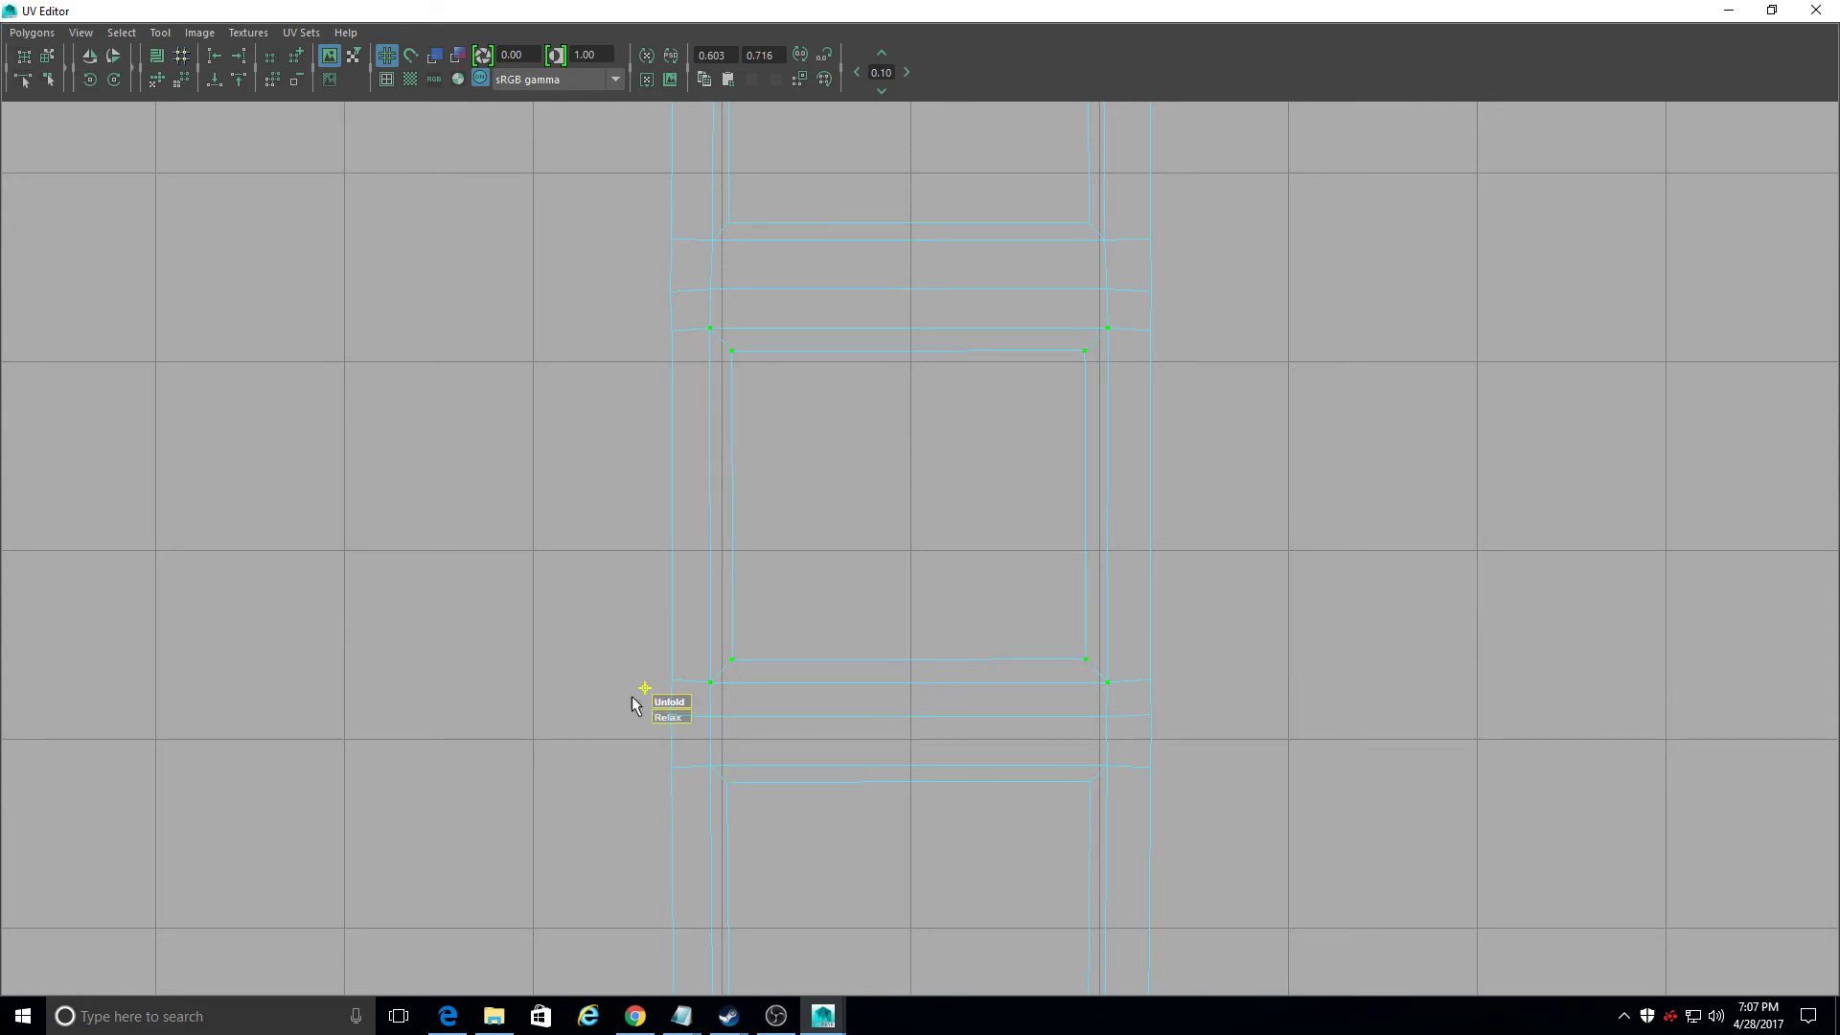
pyautogui.keyDown('alt'); pyautogui.moveTo(760, 238); pyautogui.dragTo(769, 573, button='middle'); pyautogui.keyUp('alt')
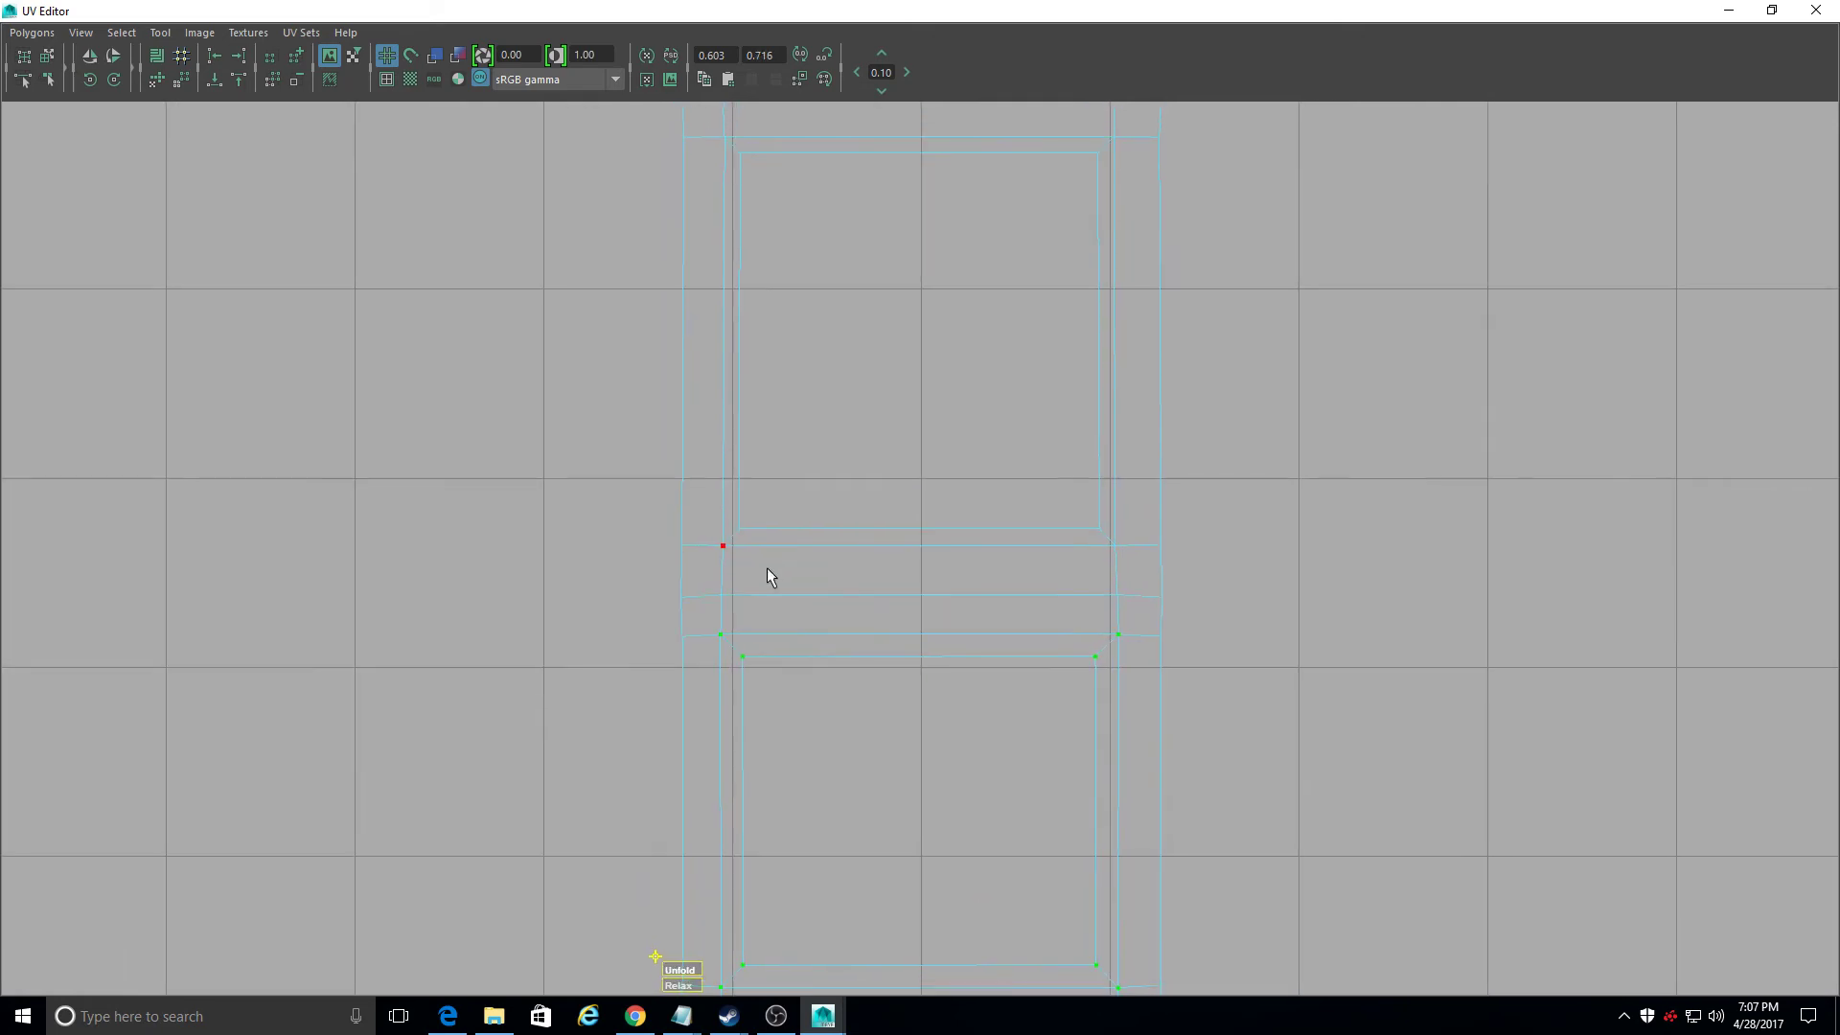
pyautogui.keyDown('alt'); pyautogui.moveTo(706, 204); pyautogui.dragTo(686, 427, button='middle'); pyautogui.keyUp('alt')
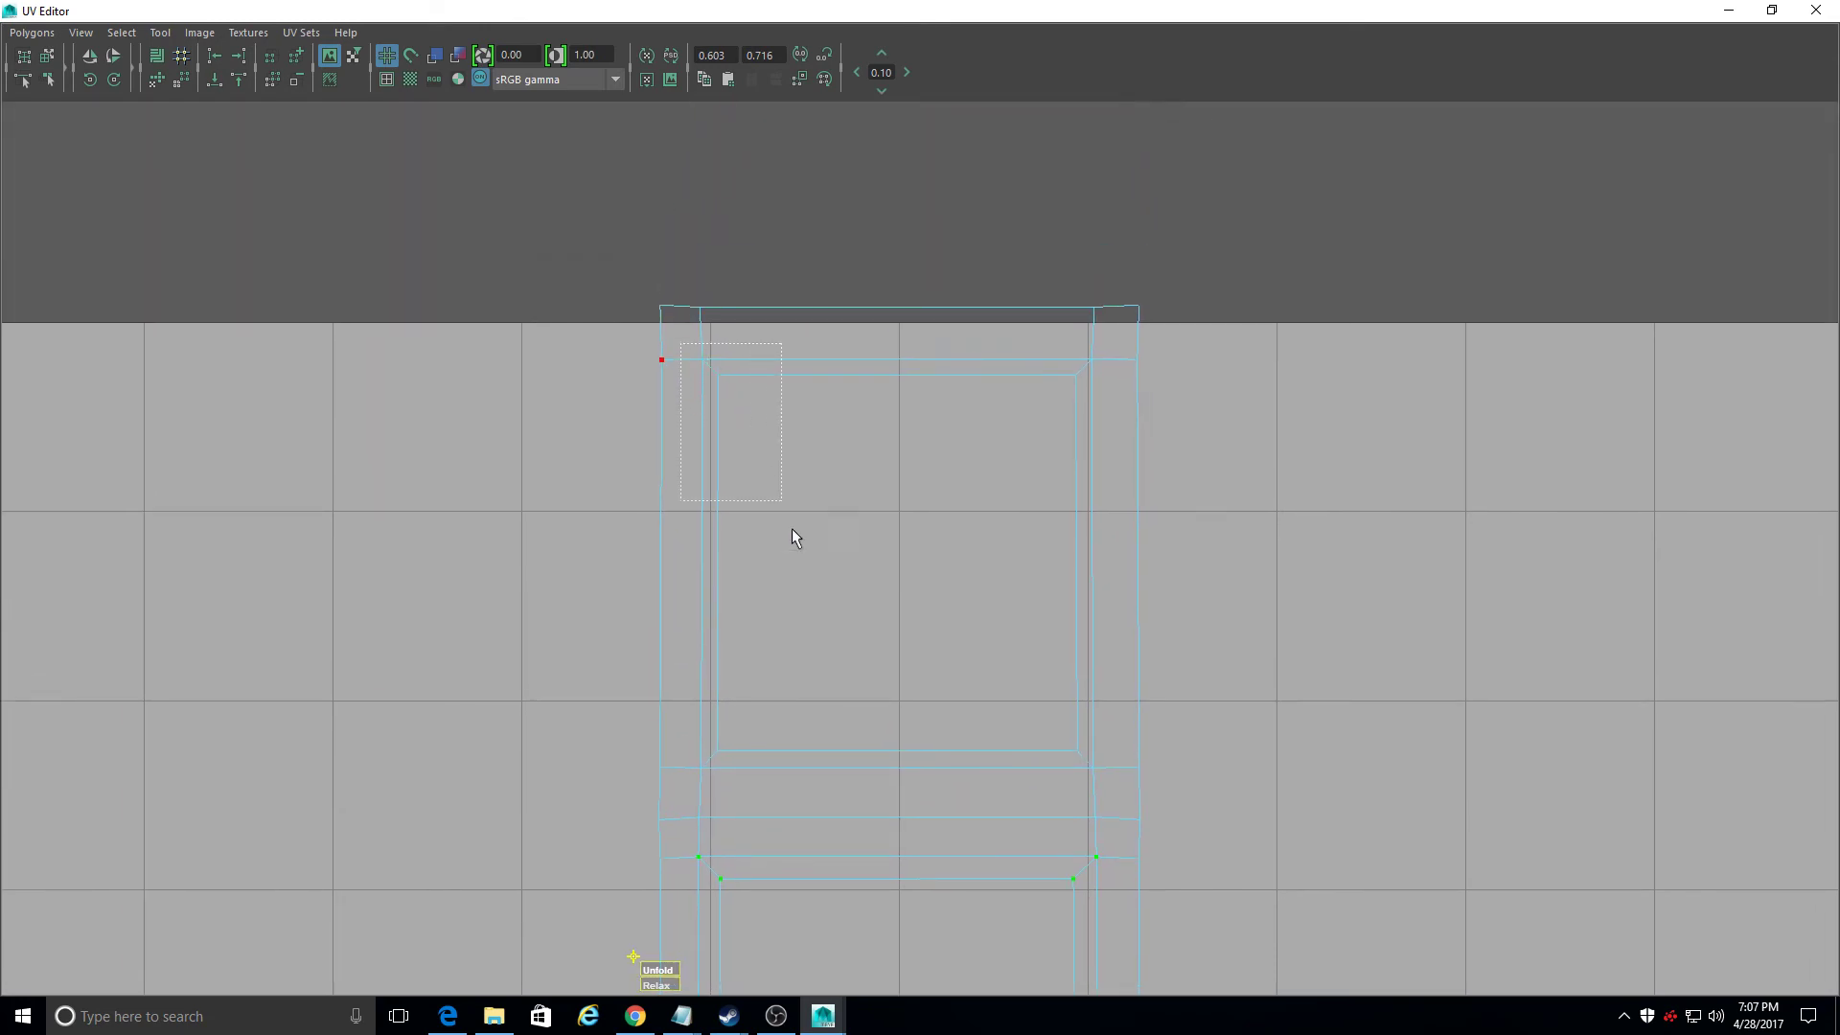
pyautogui.moveTo(971, 801); pyautogui.dragTo(1100, 801)
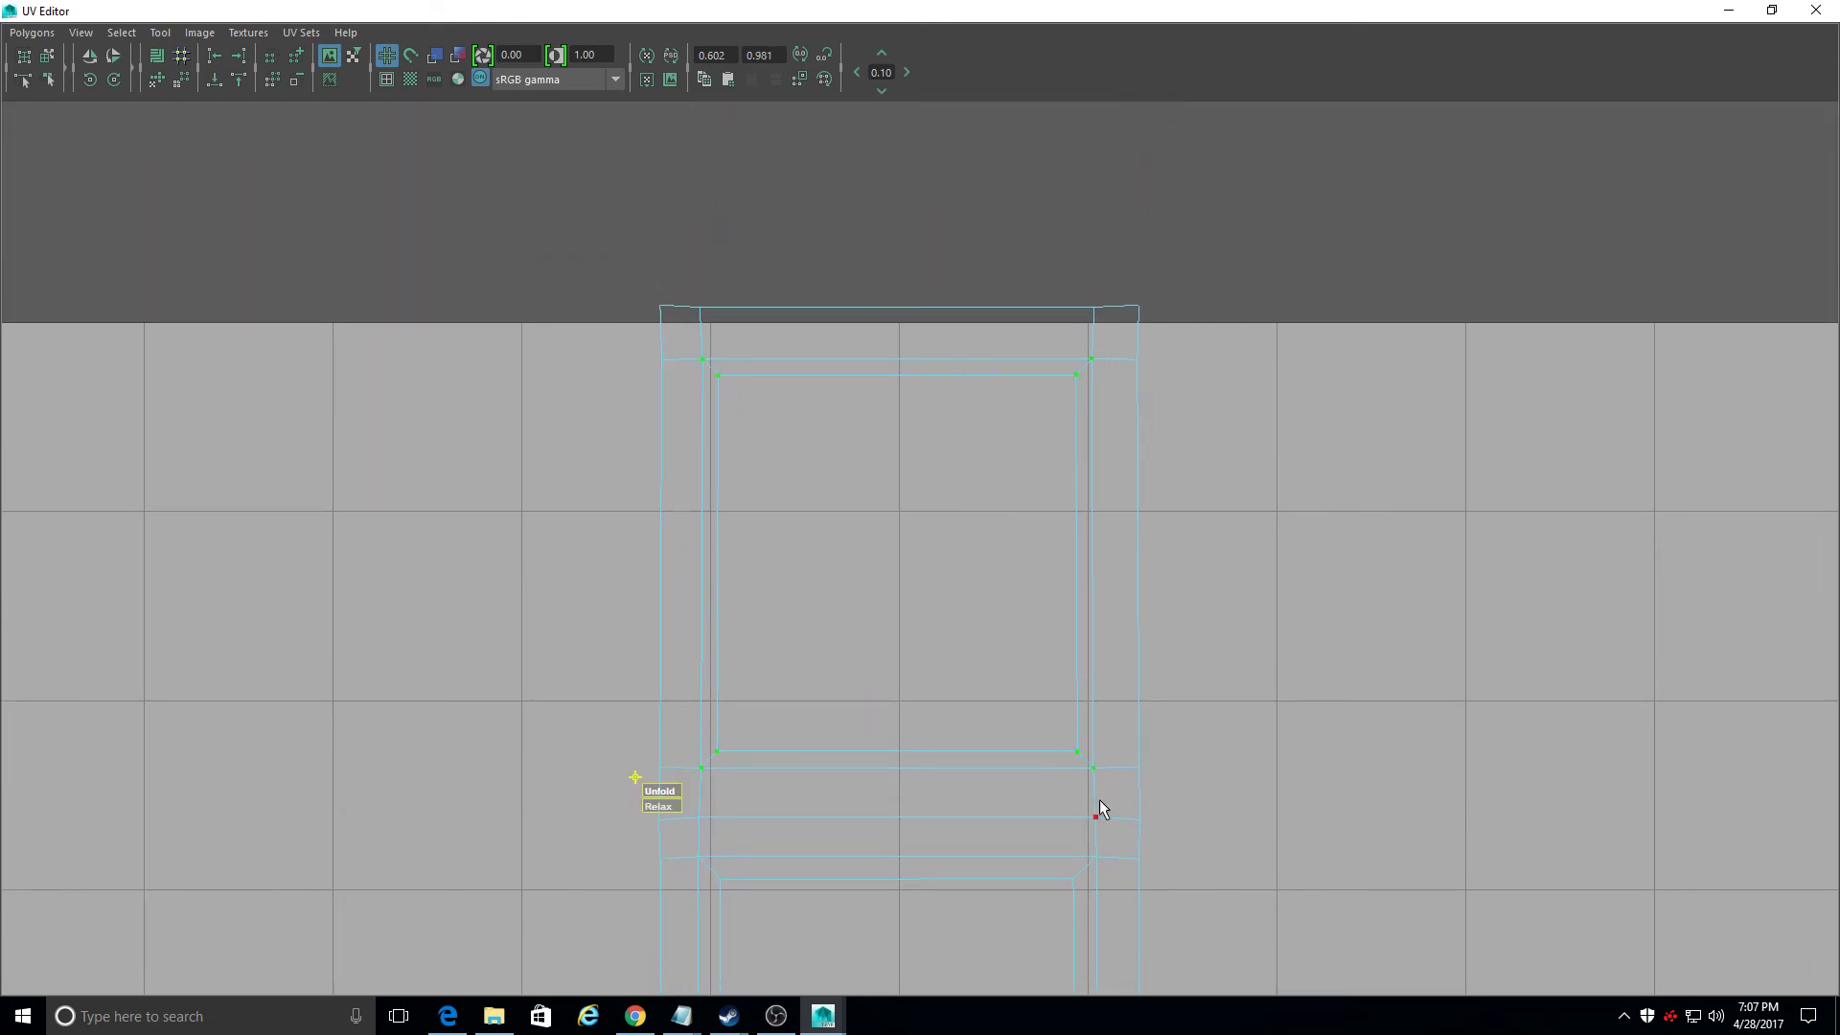
pyautogui.click(681, 798)
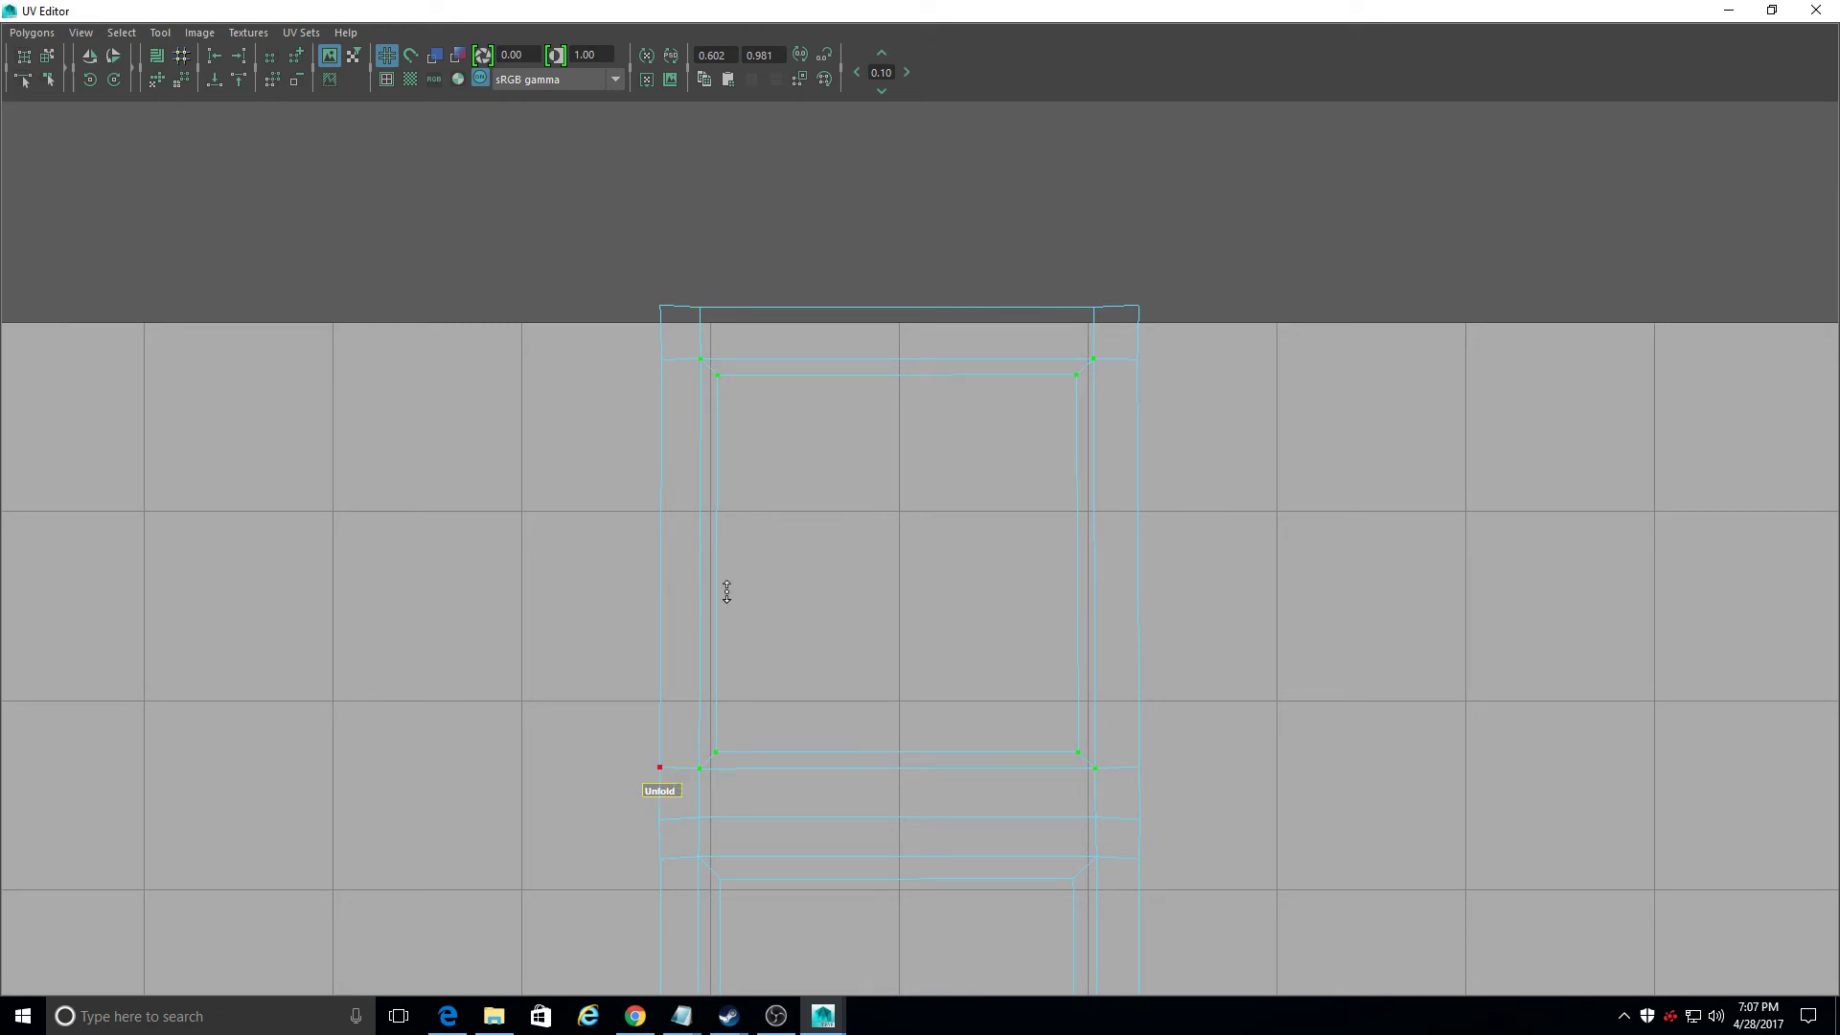
# Step: Unfold the UVs along the top edge of the vertical strip, first the inner pair and finally all four including the corners
pyautogui.moveTo(672, 301); pyautogui.dragTo(1127, 326)
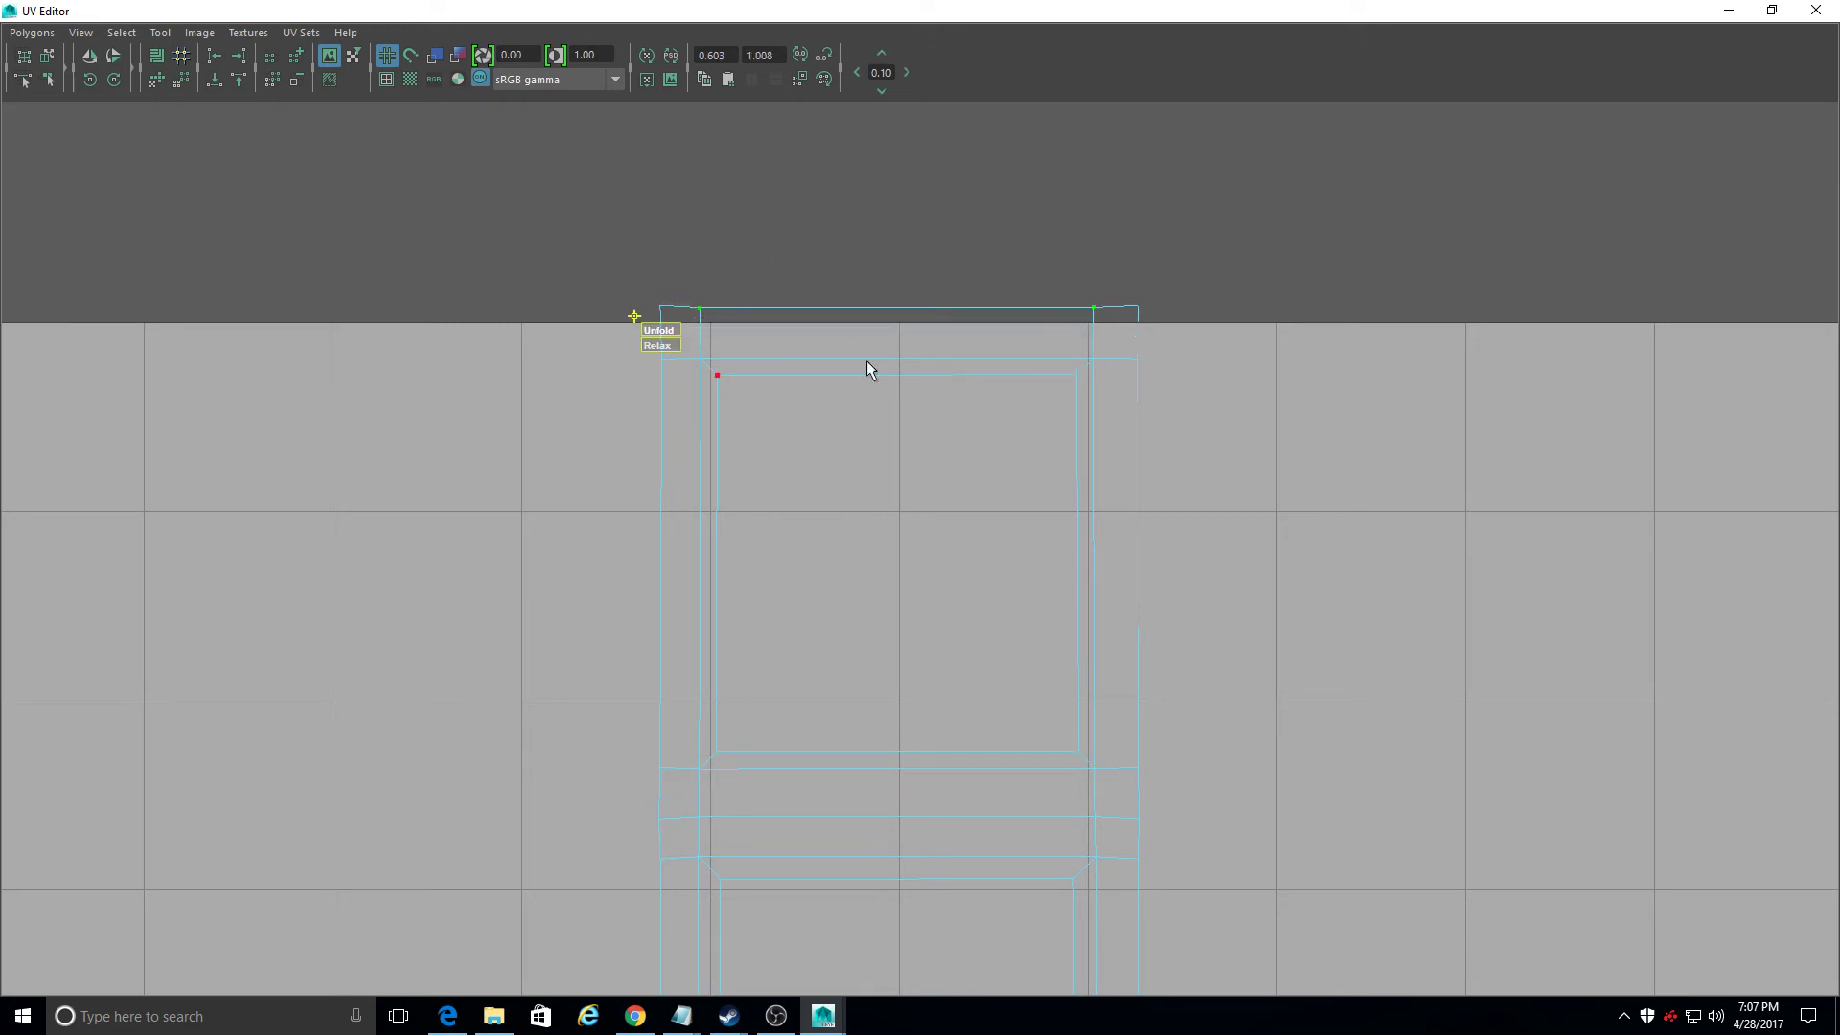
pyautogui.click(657, 330)
pyautogui.moveTo(1644, 322); pyautogui.dragTo(966, 314)
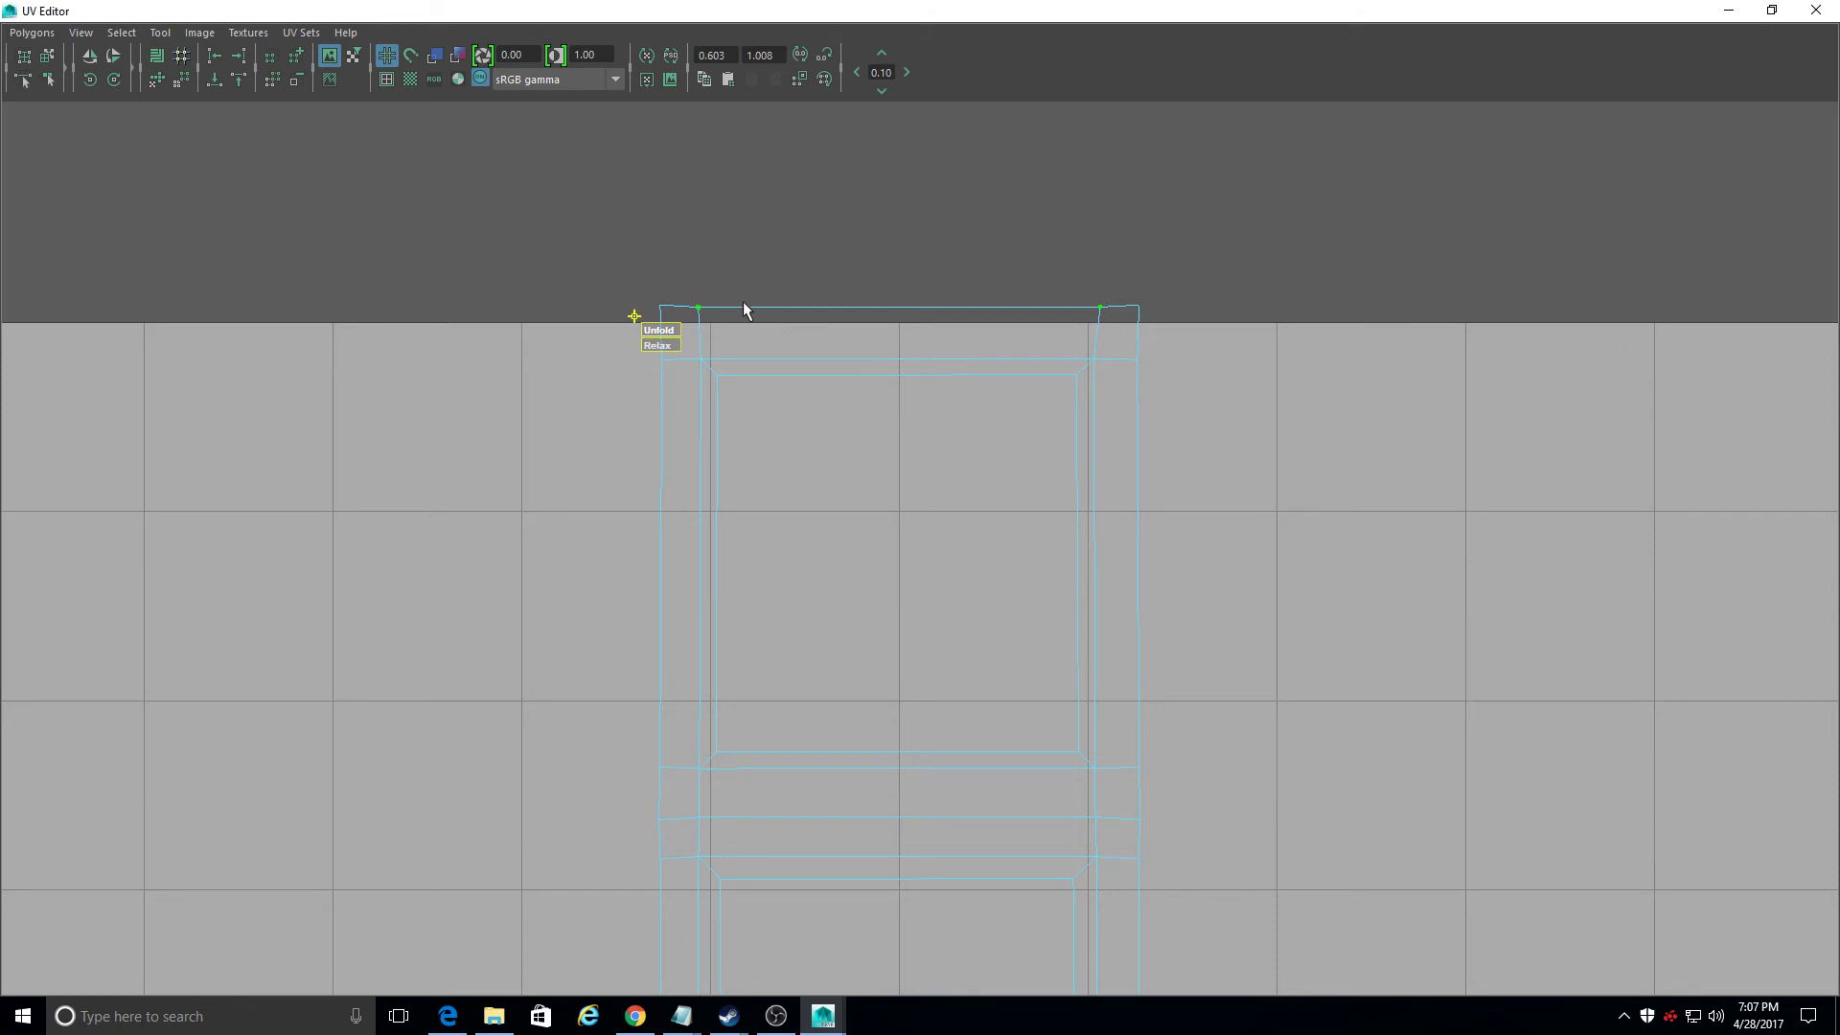
pyautogui.click(655, 329)
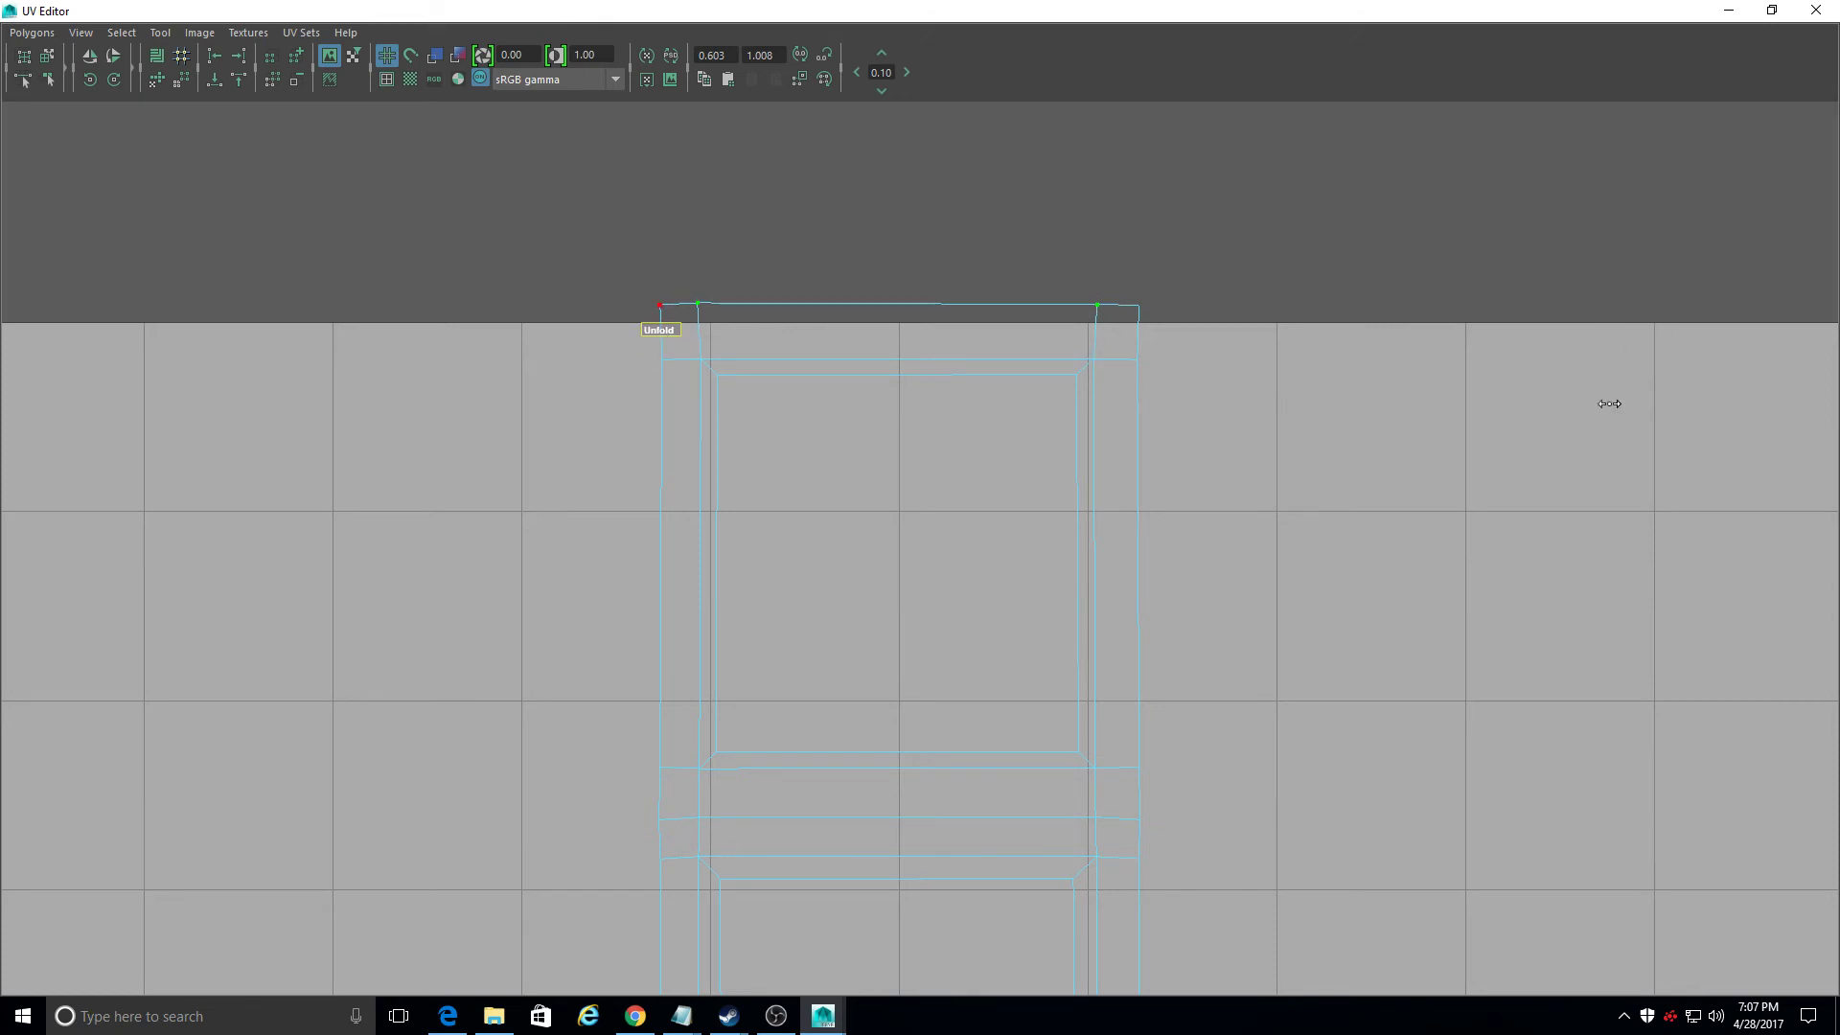
pyautogui.moveTo(597, 227); pyautogui.dragTo(1299, 337)
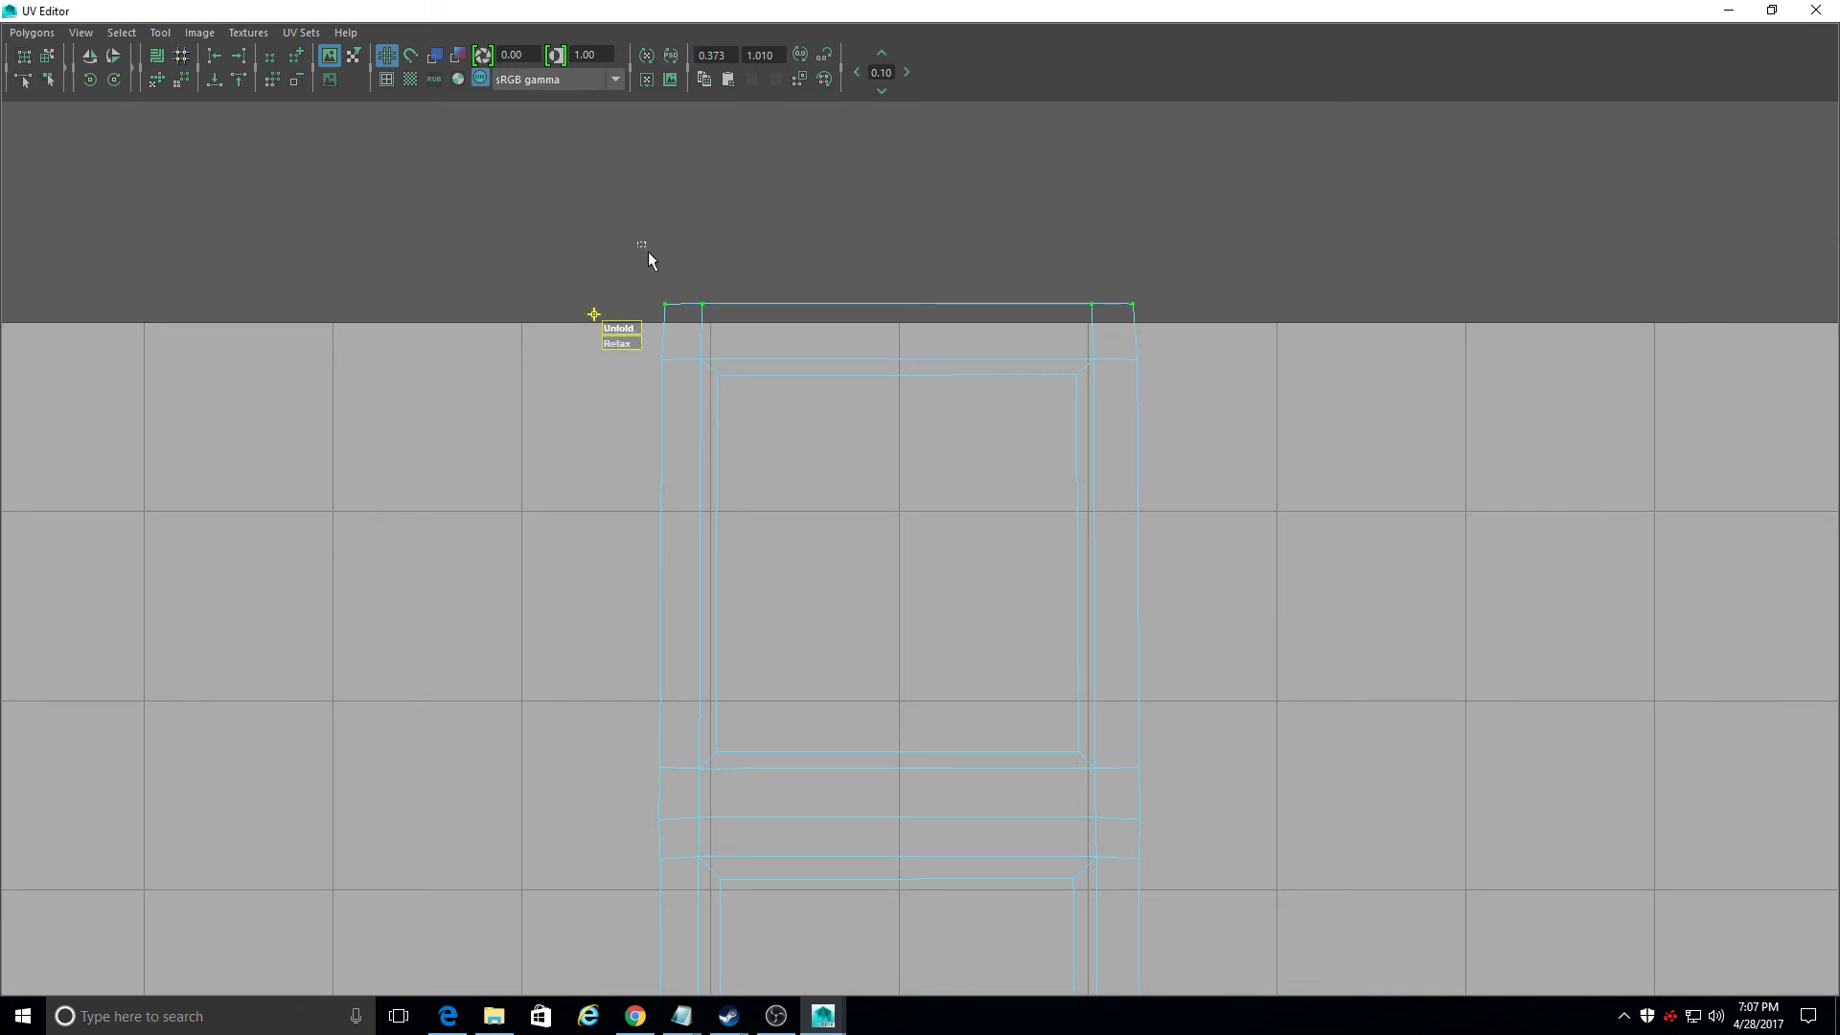
# Step: Select the left outer-border UVs of the vertical strip down through the bottom row and smooth them
pyautogui.moveTo(648, 252); pyautogui.dragTo(666, 987)
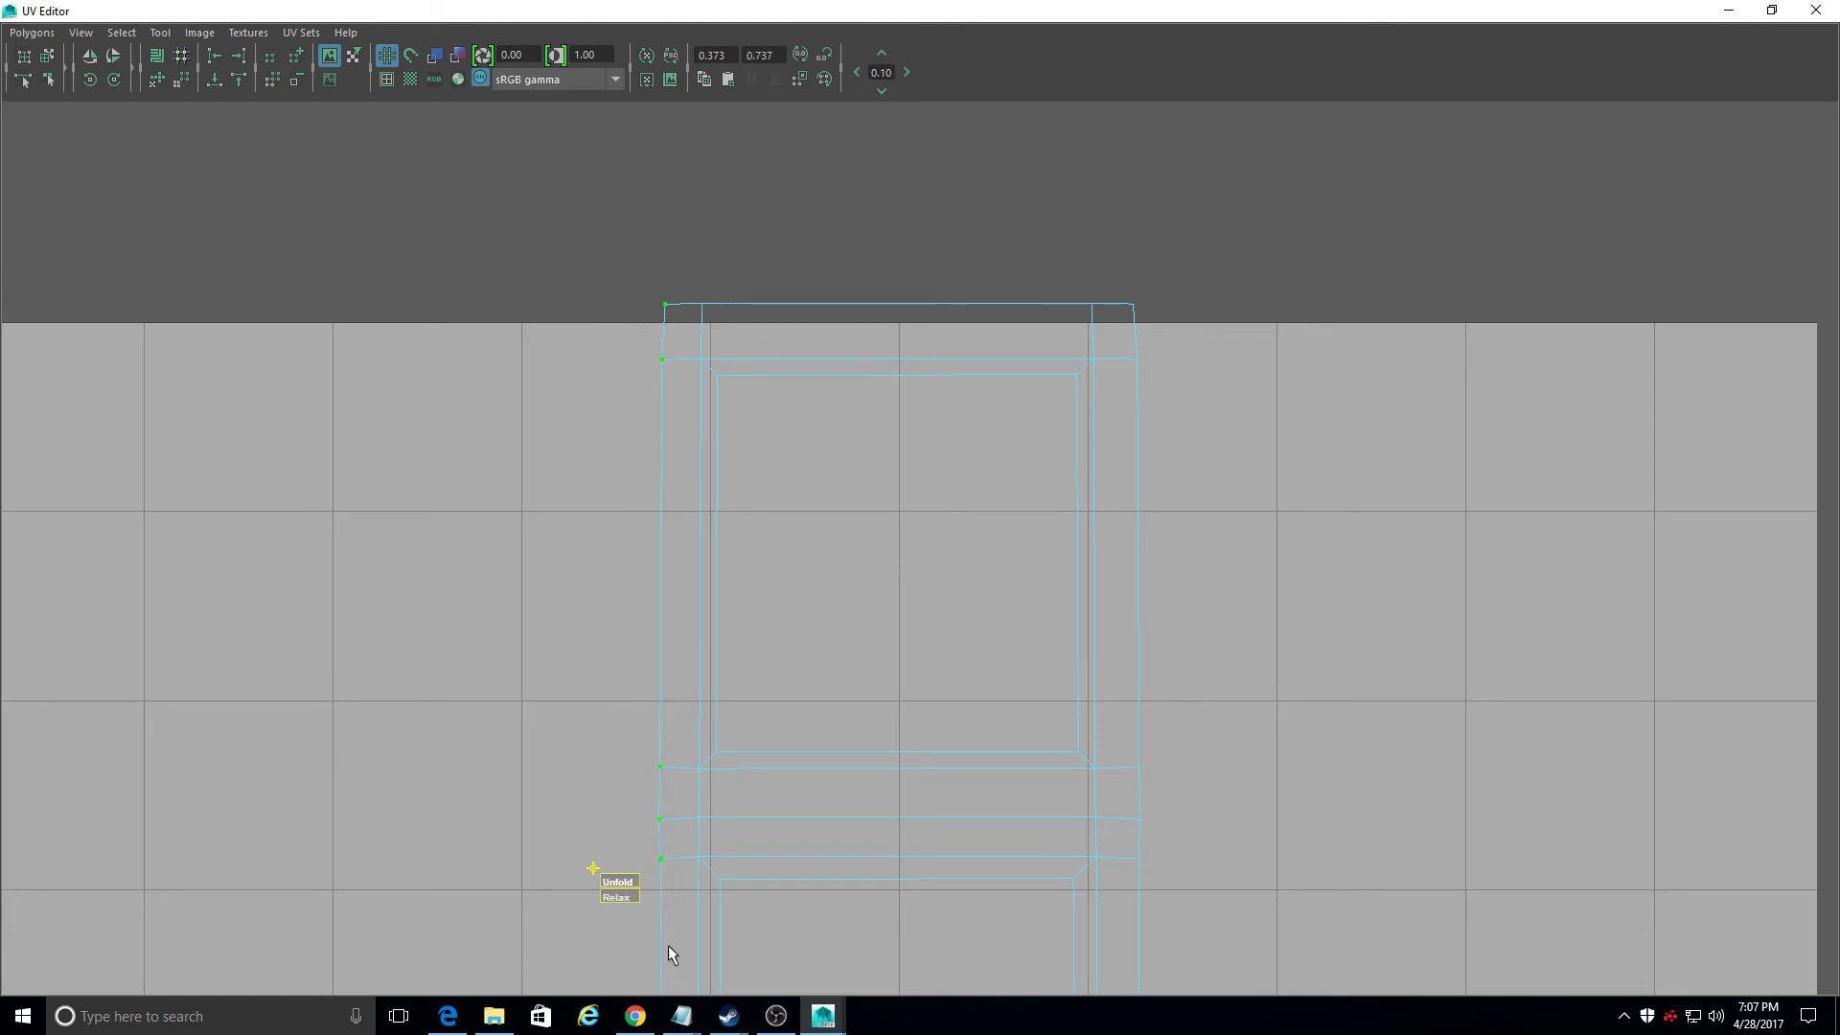
pyautogui.scroll(-2, 693, 819)
pyautogui.keyDown('alt'); pyautogui.moveTo(737, 686); pyautogui.dragTo(796, 42, button='middle'); pyautogui.keyUp('alt')
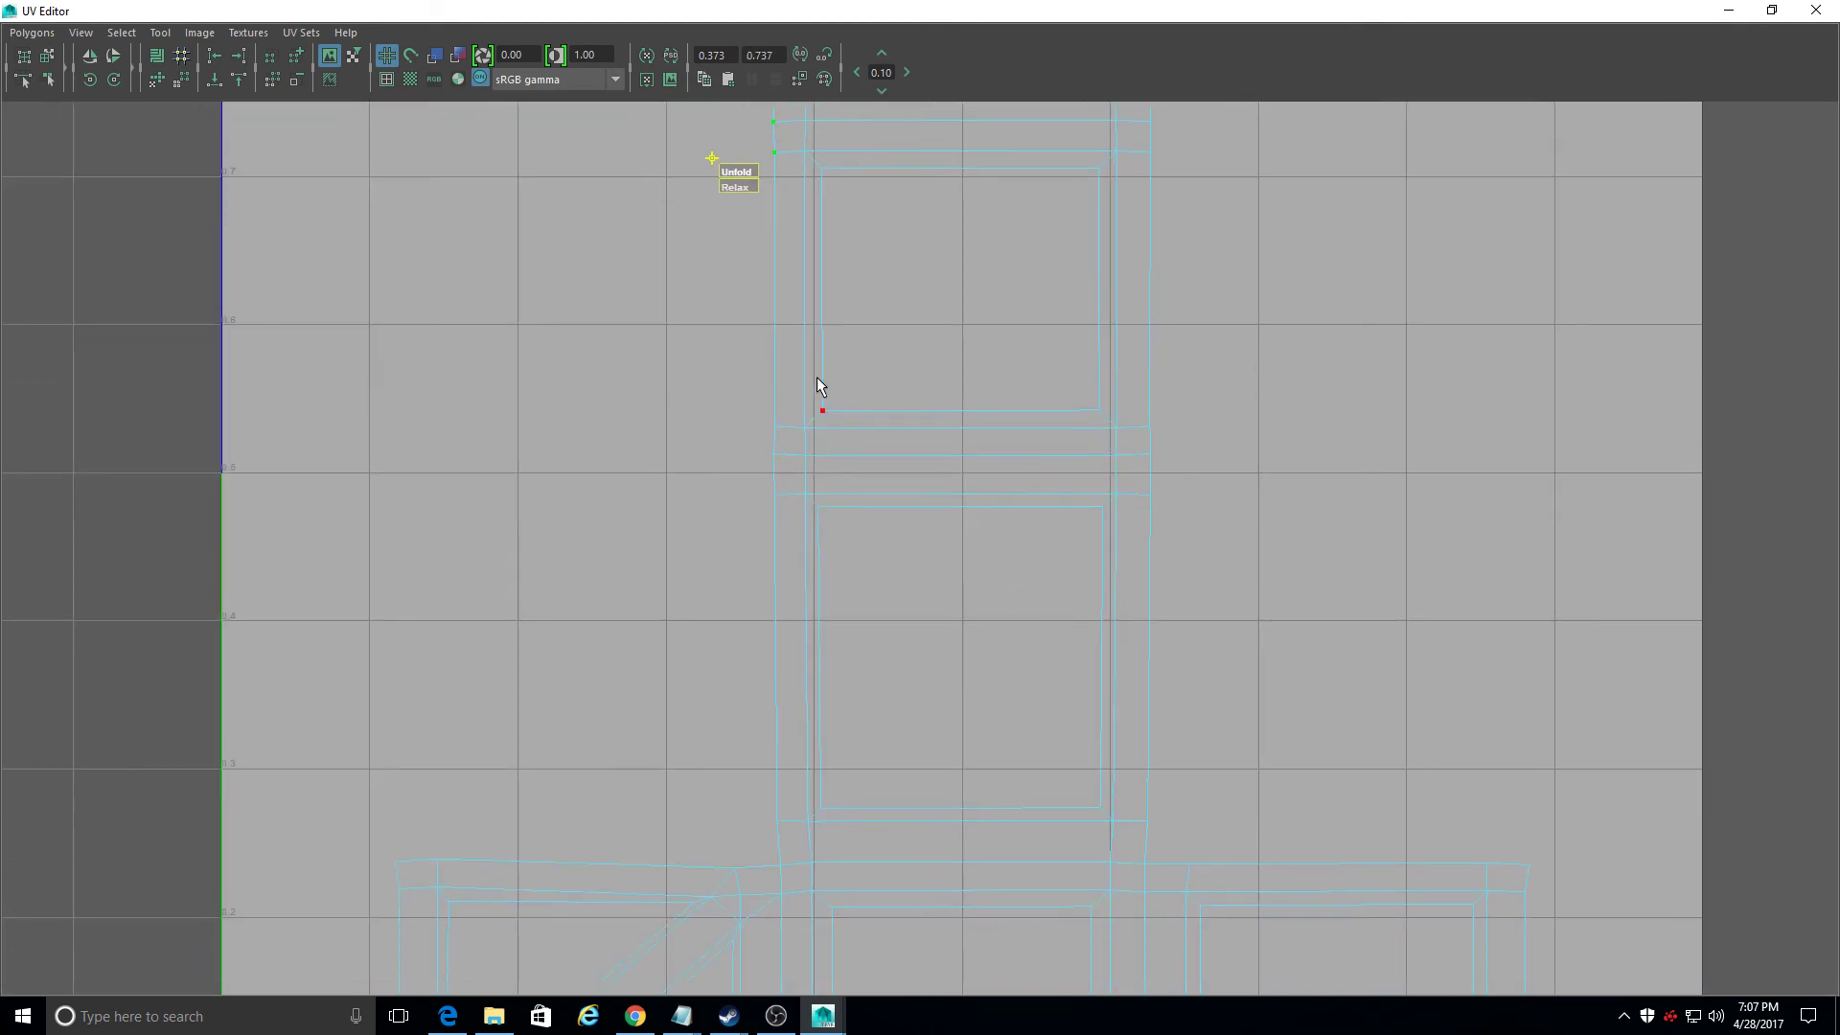
pyautogui.keyDown('shift'); pyautogui.moveTo(779, 803); pyautogui.dragTo(786, 853); pyautogui.keyUp('shift')
pyautogui.keyDown('alt'); pyautogui.moveTo(807, 964); pyautogui.dragTo(767, 471, button='middle'); pyautogui.keyUp('alt')
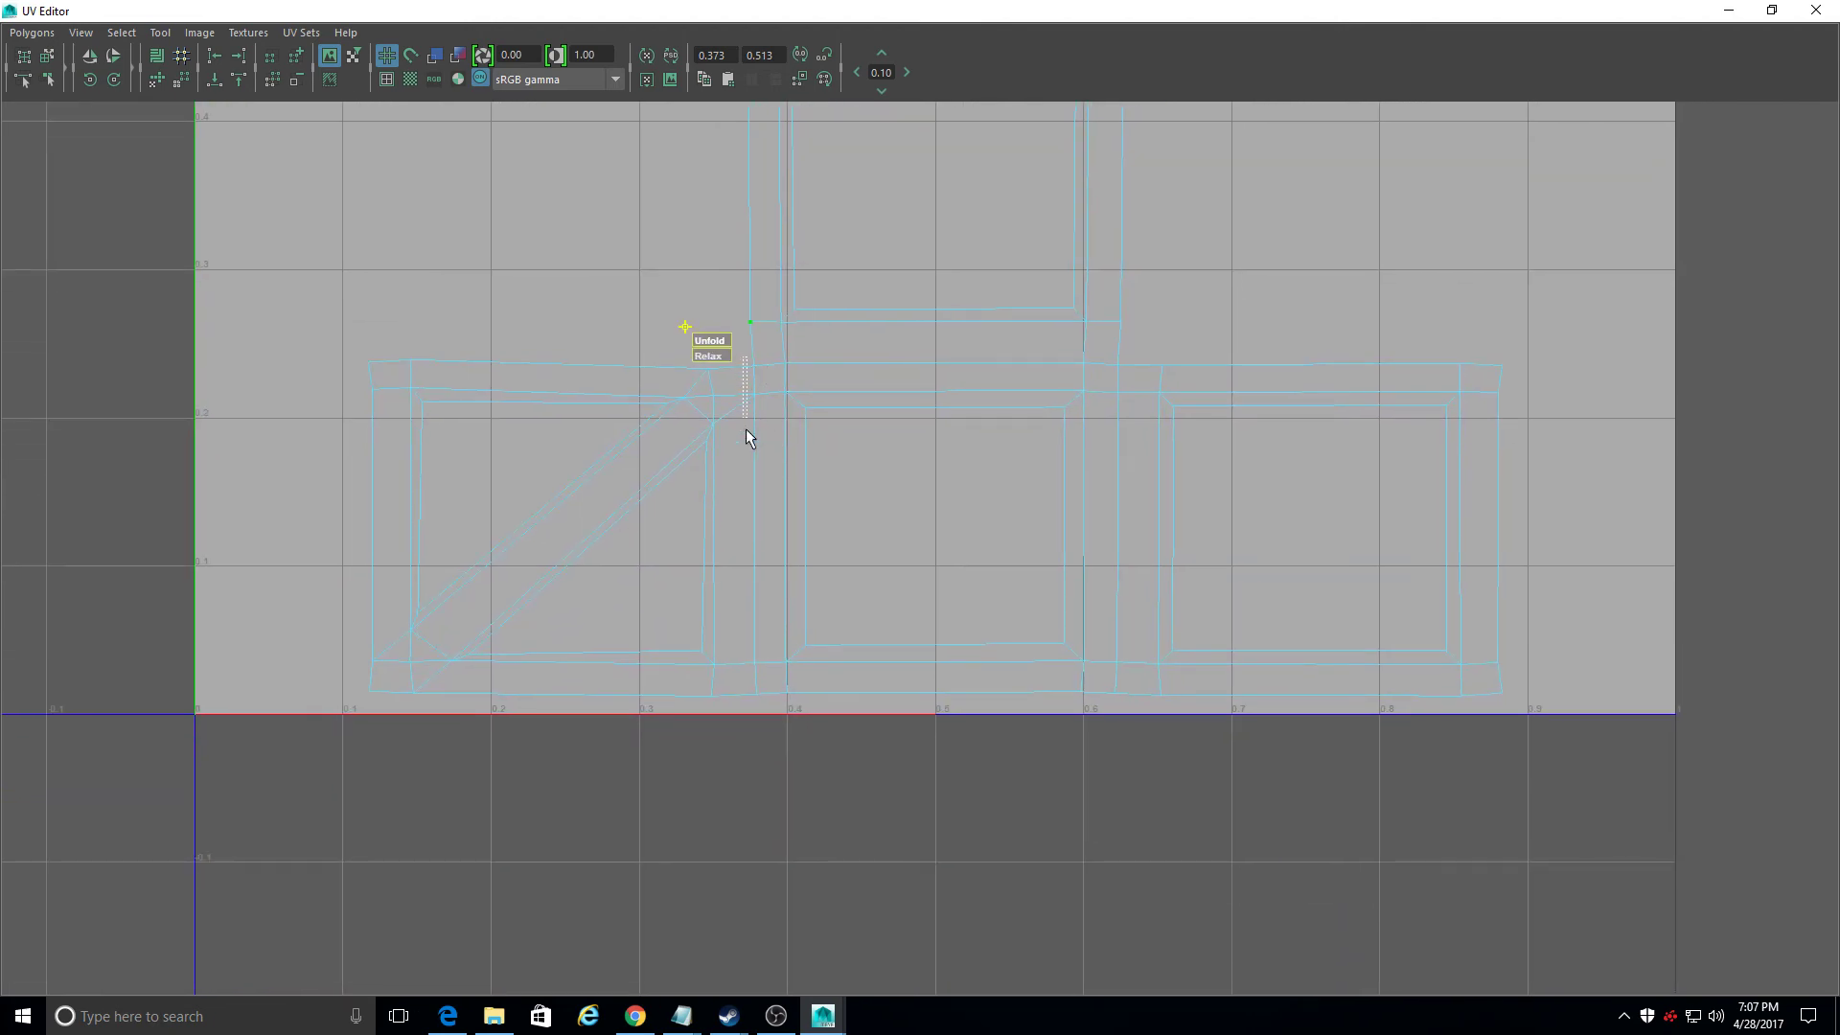
pyautogui.keyDown('shift'); pyautogui.moveTo(749, 437); pyautogui.dragTo(755, 739); pyautogui.keyUp('shift')
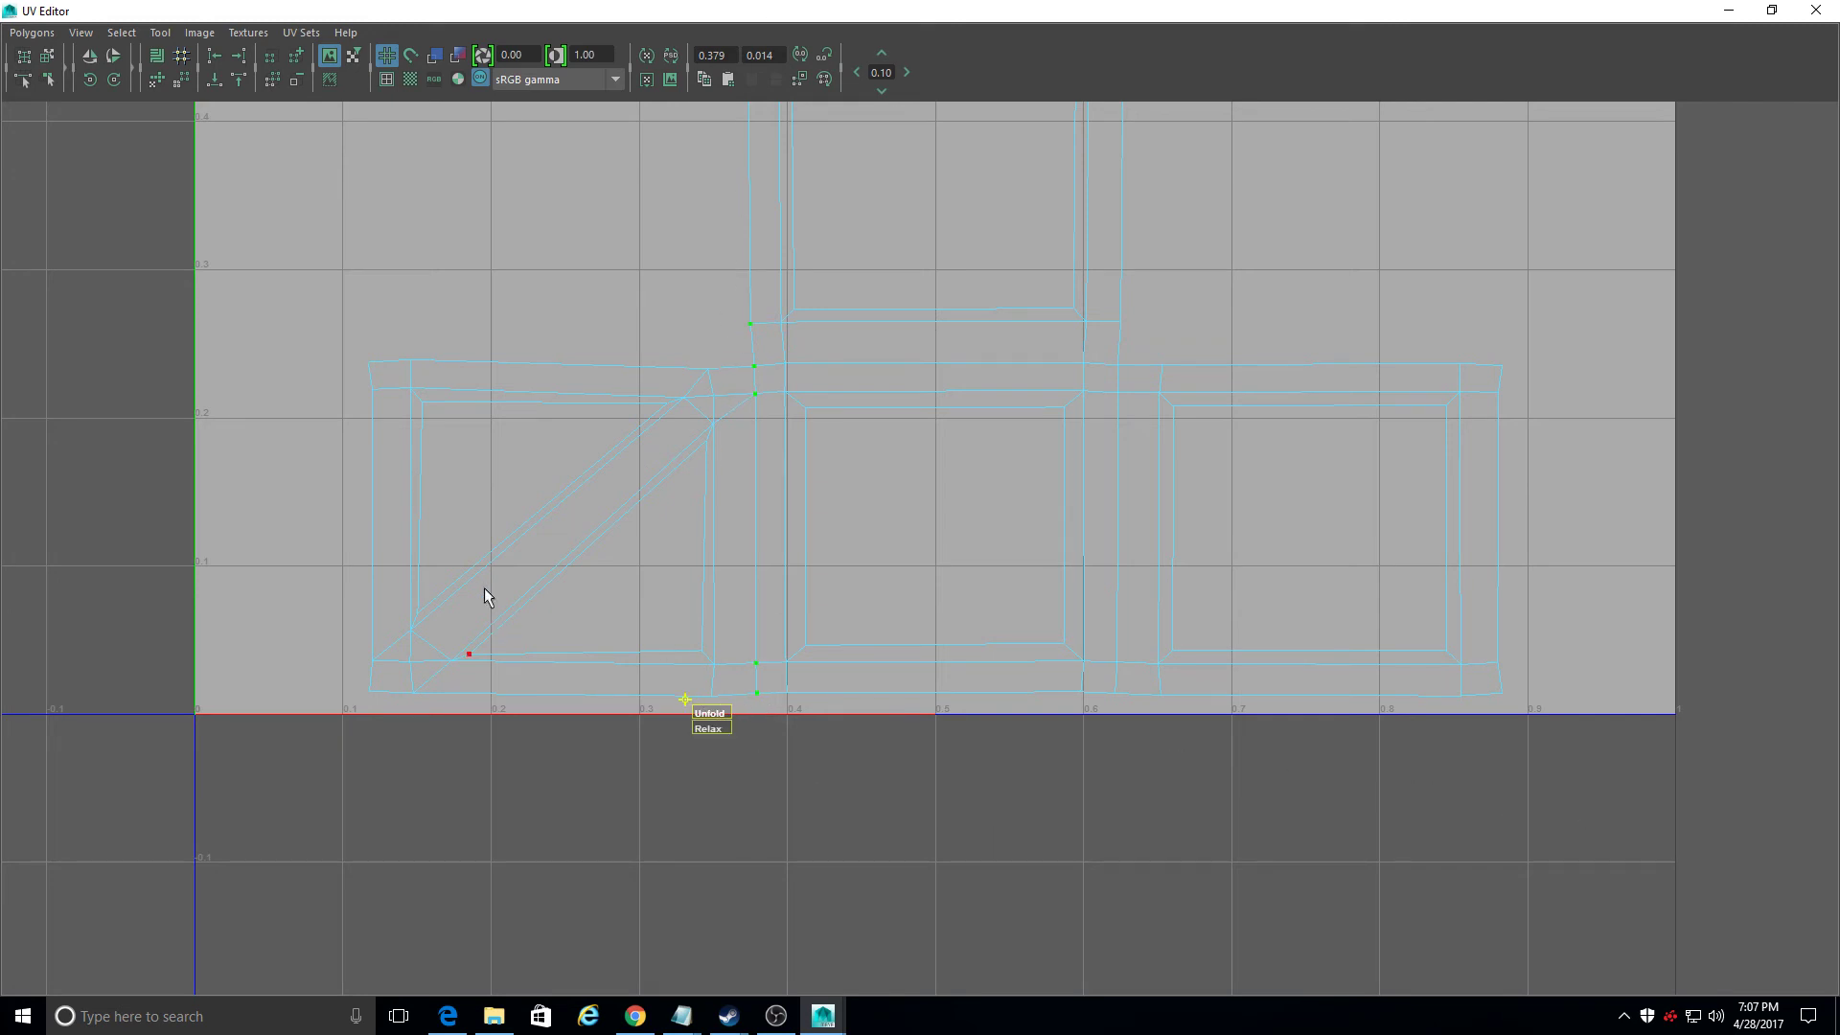
# Step: Smooth the UVs along the upper and lower outer borders of the braced square in the bottom row
pyautogui.moveTo(336, 234); pyautogui.dragTo(723, 377)
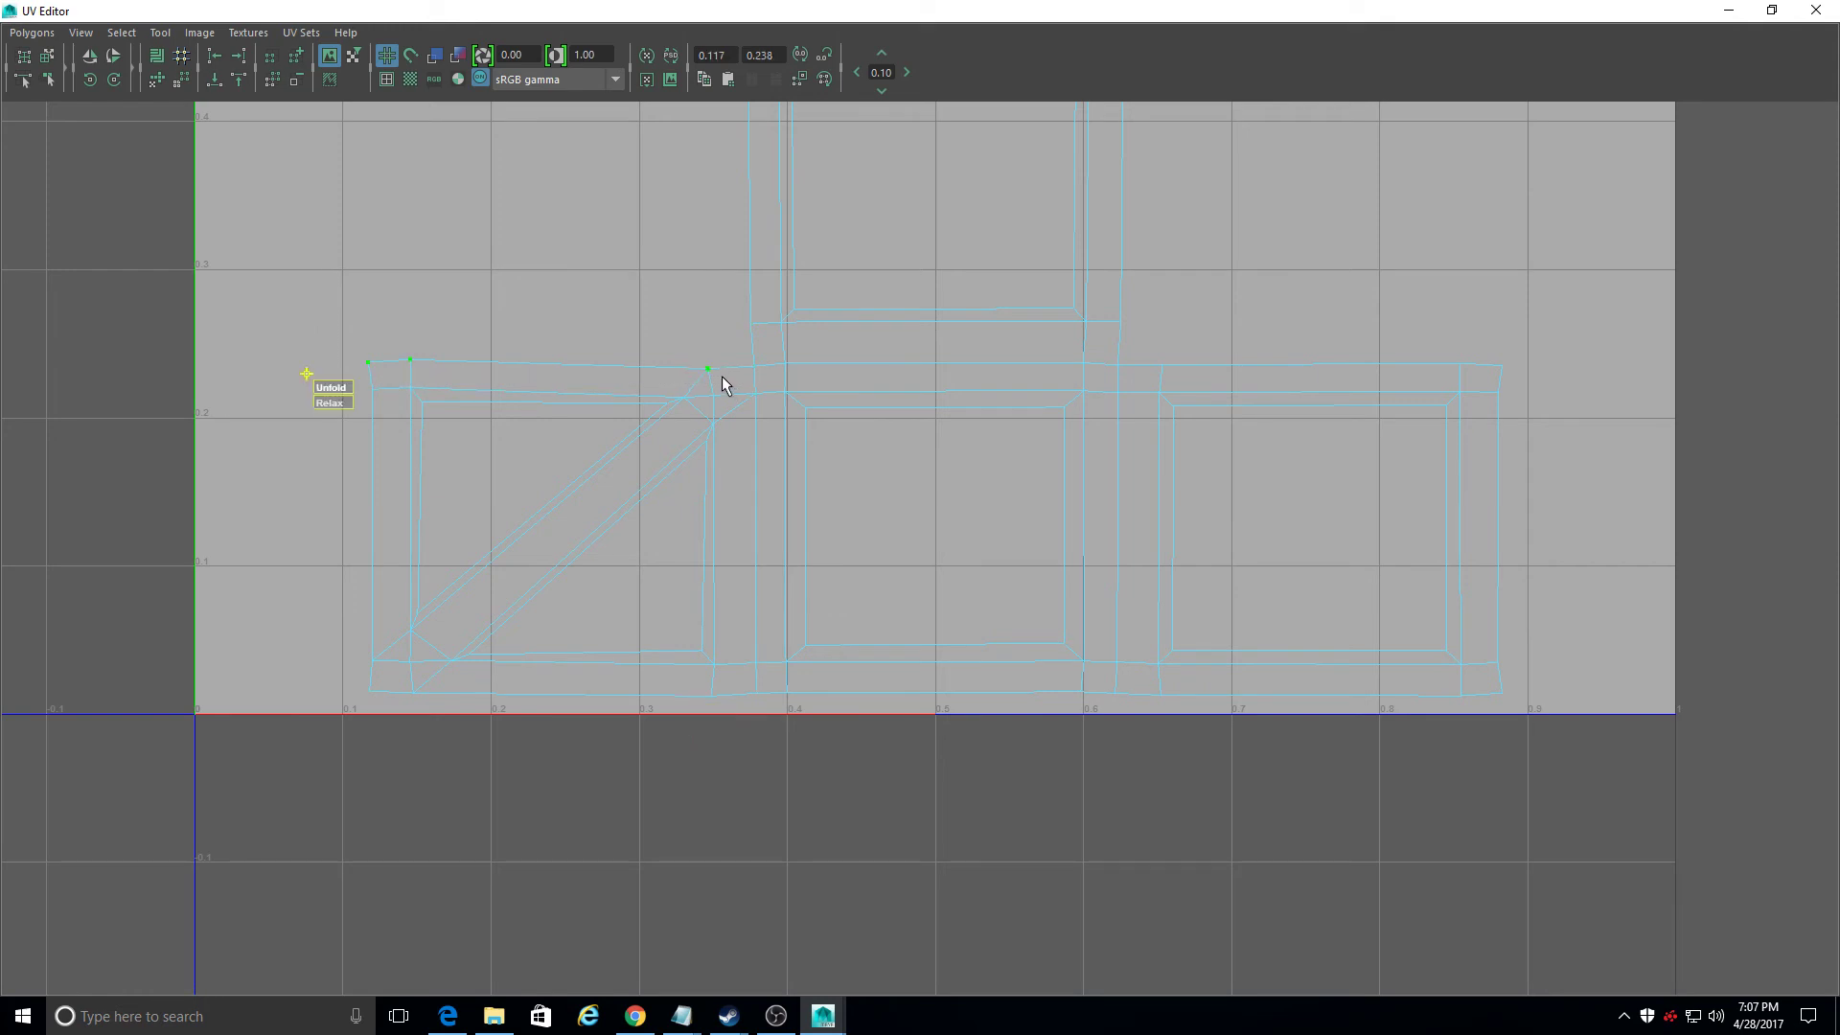
pyautogui.moveTo(322, 388); pyautogui.dragTo(418, 388)
pyautogui.moveTo(555, 727); pyautogui.dragTo(776, 717)
pyautogui.moveTo(354, 685); pyautogui.dragTo(773, 737)
pyautogui.moveTo(334, 713); pyautogui.dragTo(316, 350)
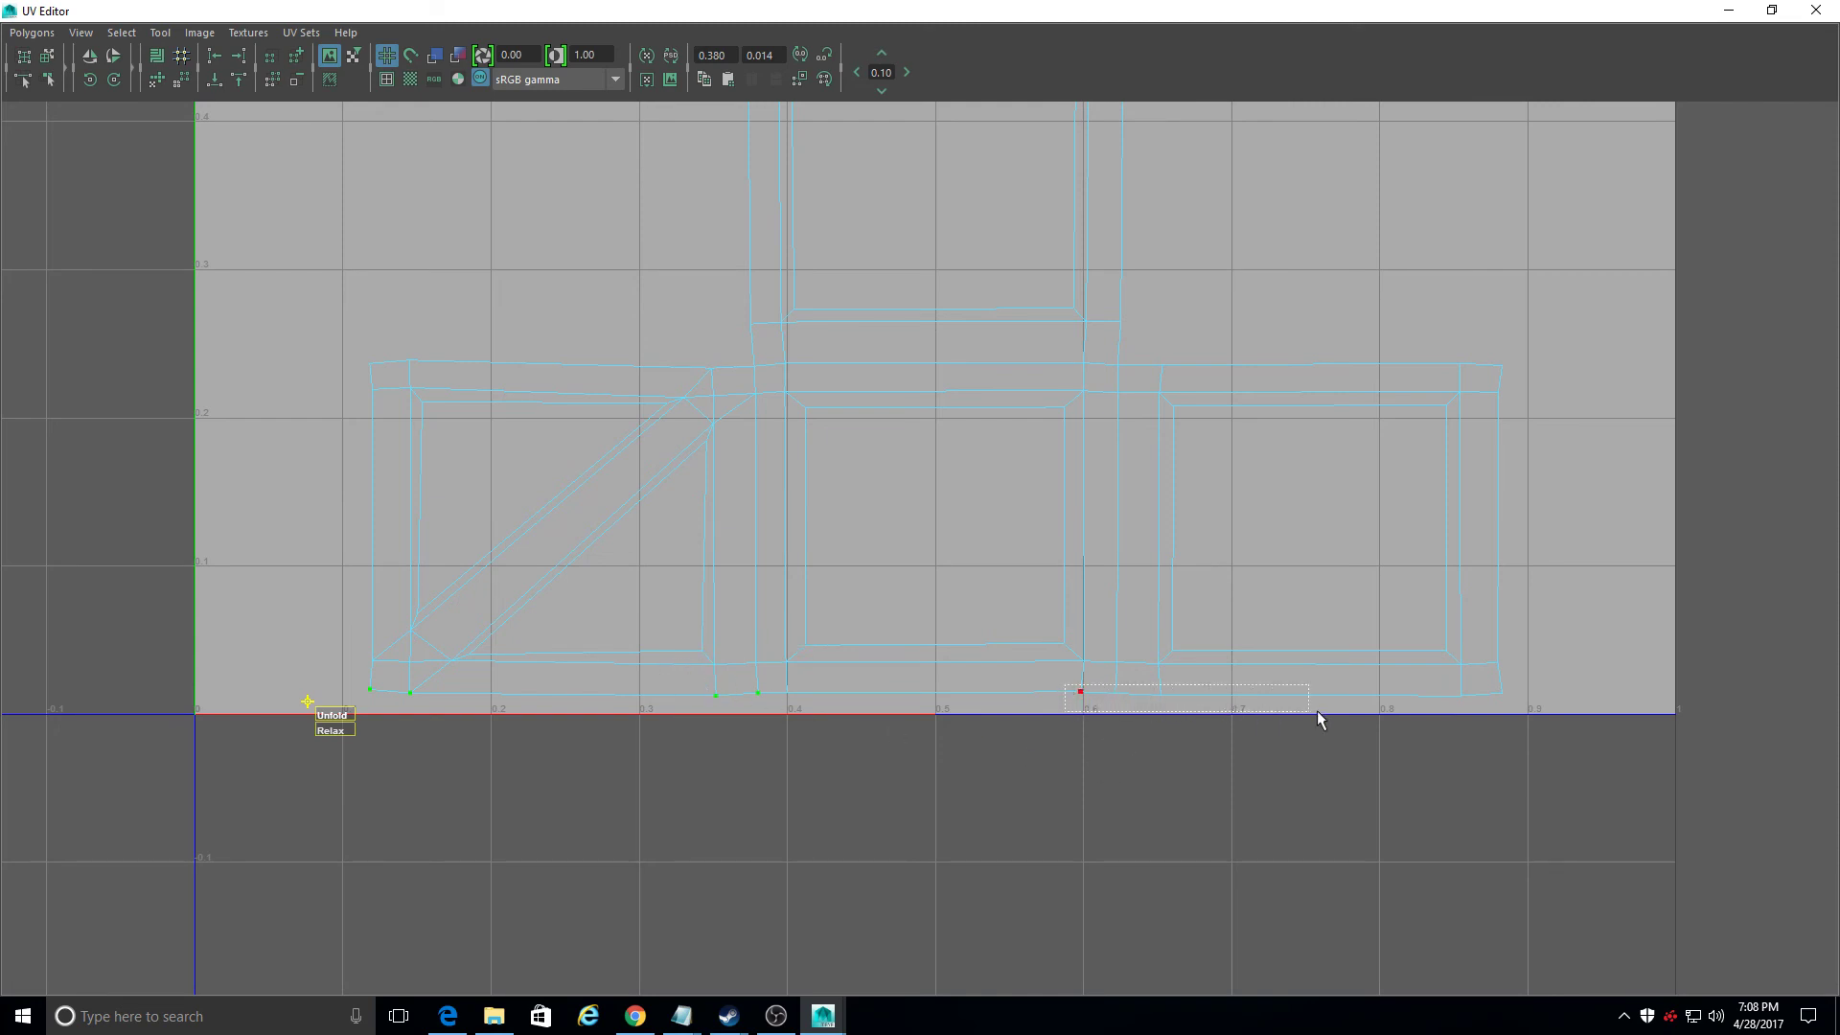
# Step: Smooth the lower border UVs right of the middle square and the upper border UVs from the braced square to the right end
pyautogui.moveTo(1317, 711); pyautogui.dragTo(1549, 723)
pyautogui.moveTo(1049, 716); pyautogui.dragTo(1679, 771)
pyautogui.moveTo(1036, 714); pyautogui.dragTo(1042, 695)
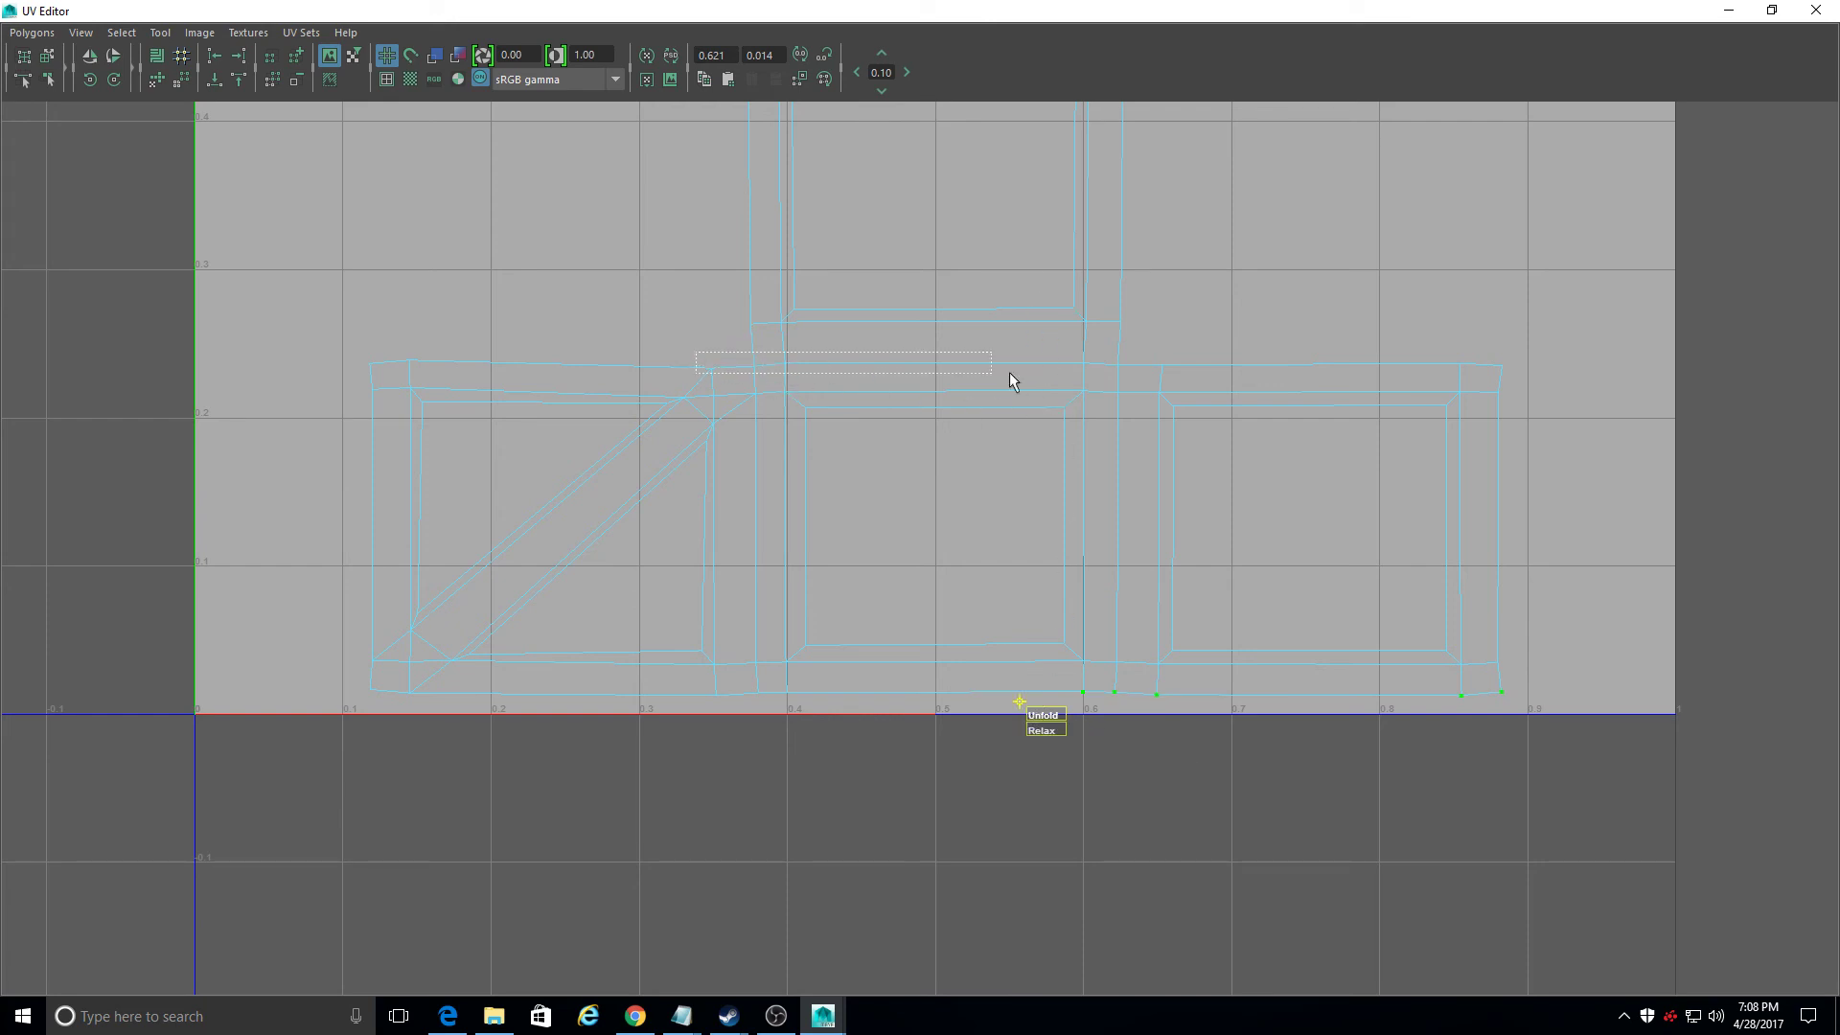
pyautogui.moveTo(1411, 378); pyautogui.dragTo(1536, 378)
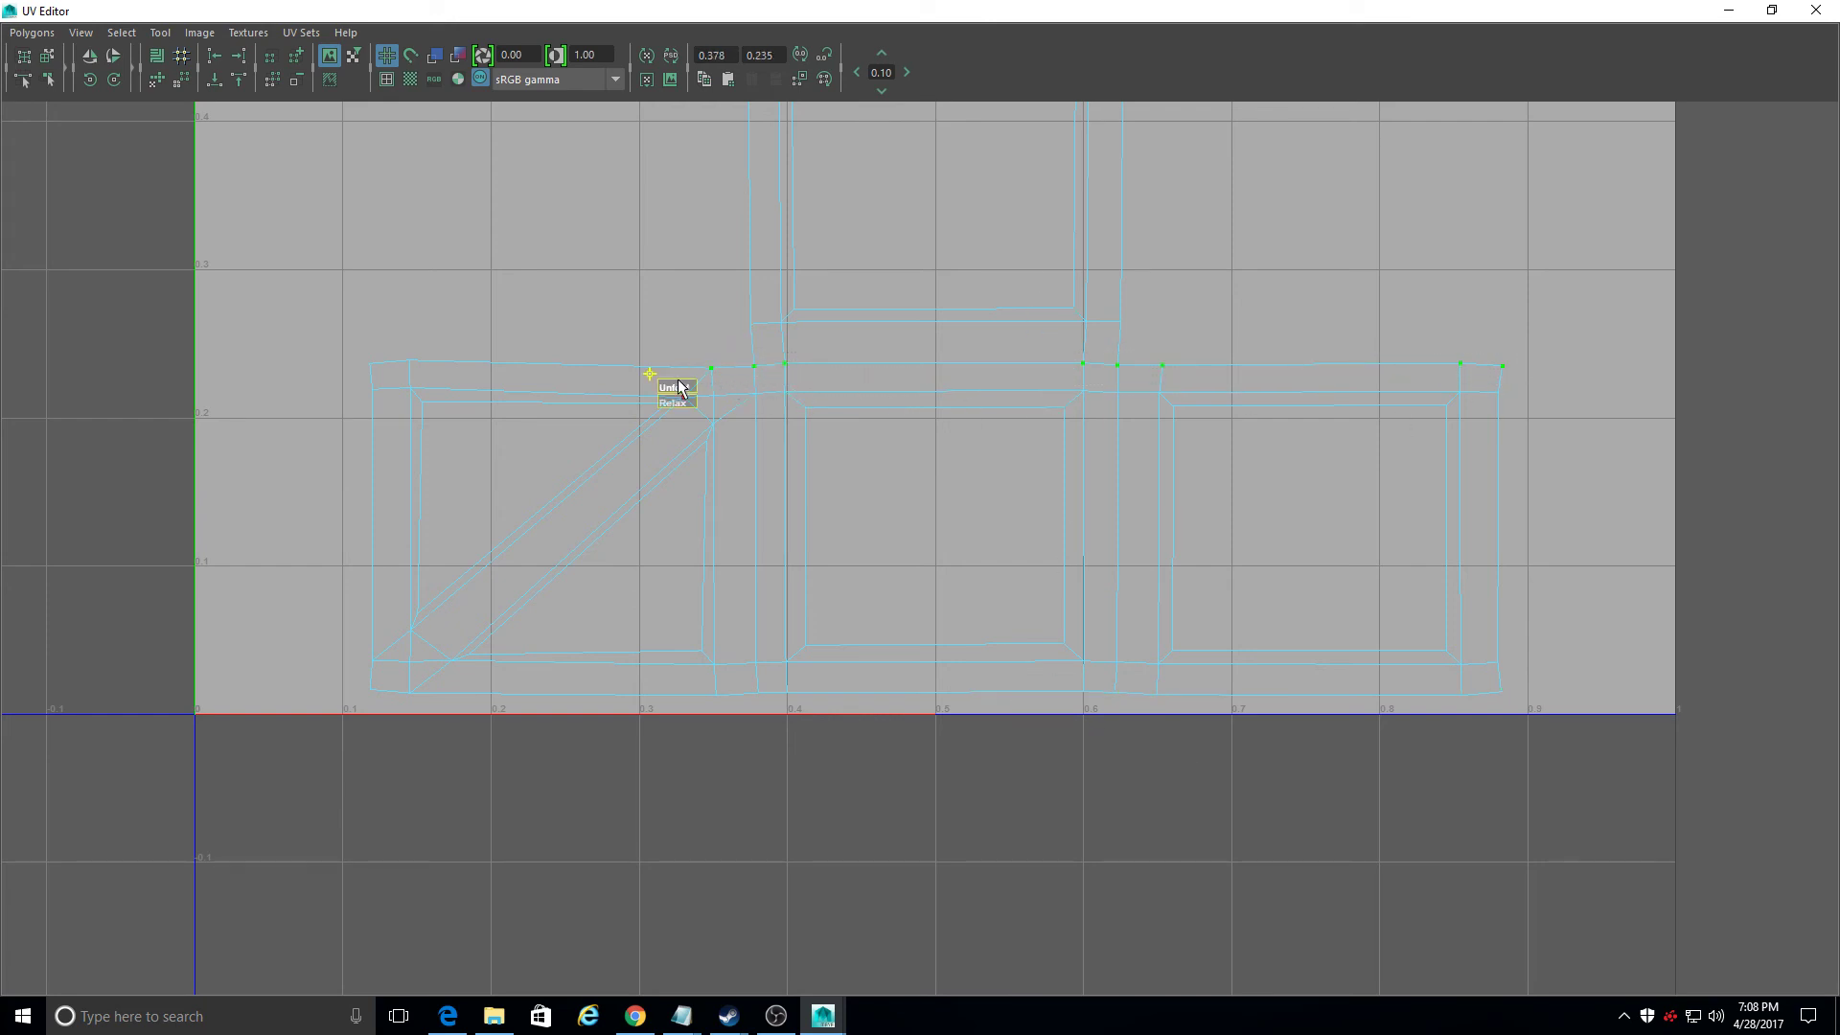
pyautogui.moveTo(676, 387); pyautogui.dragTo(768, 384)
# Step: Restore the UV Editor to a floating window clear of the crate and inspect the crate from above and below
pyautogui.scroll(3, 405, 368)
pyautogui.keyDown('alt'); pyautogui.moveTo(499, 492); pyautogui.dragTo(516, 547, button='middle'); pyautogui.keyUp('alt')
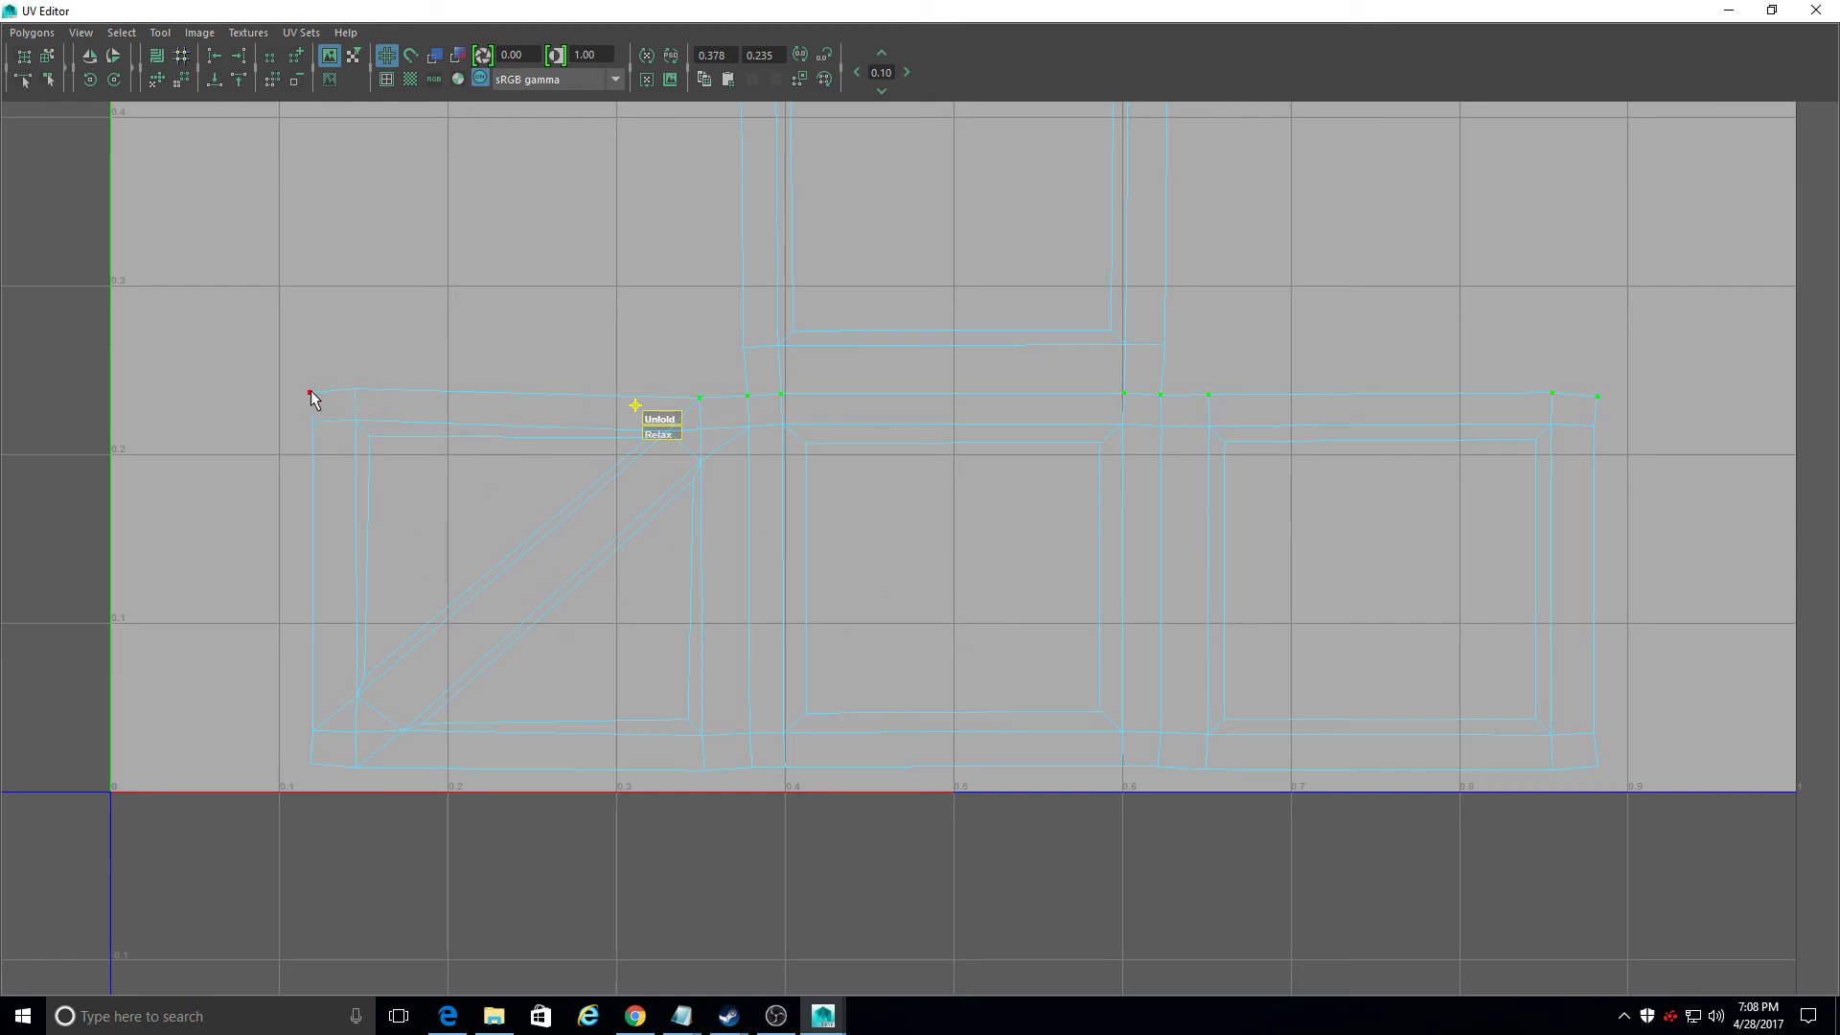
pyautogui.moveTo(602, 12); pyautogui.dragTo(988, 780)
pyautogui.keyDown('alt'); pyautogui.moveTo(871, 476); pyautogui.dragTo(928, 589); pyautogui.keyUp('alt')
pyautogui.keyDown('alt'); pyautogui.moveTo(928, 589); pyautogui.dragTo(1301, 800, button='right'); pyautogui.keyUp('alt')
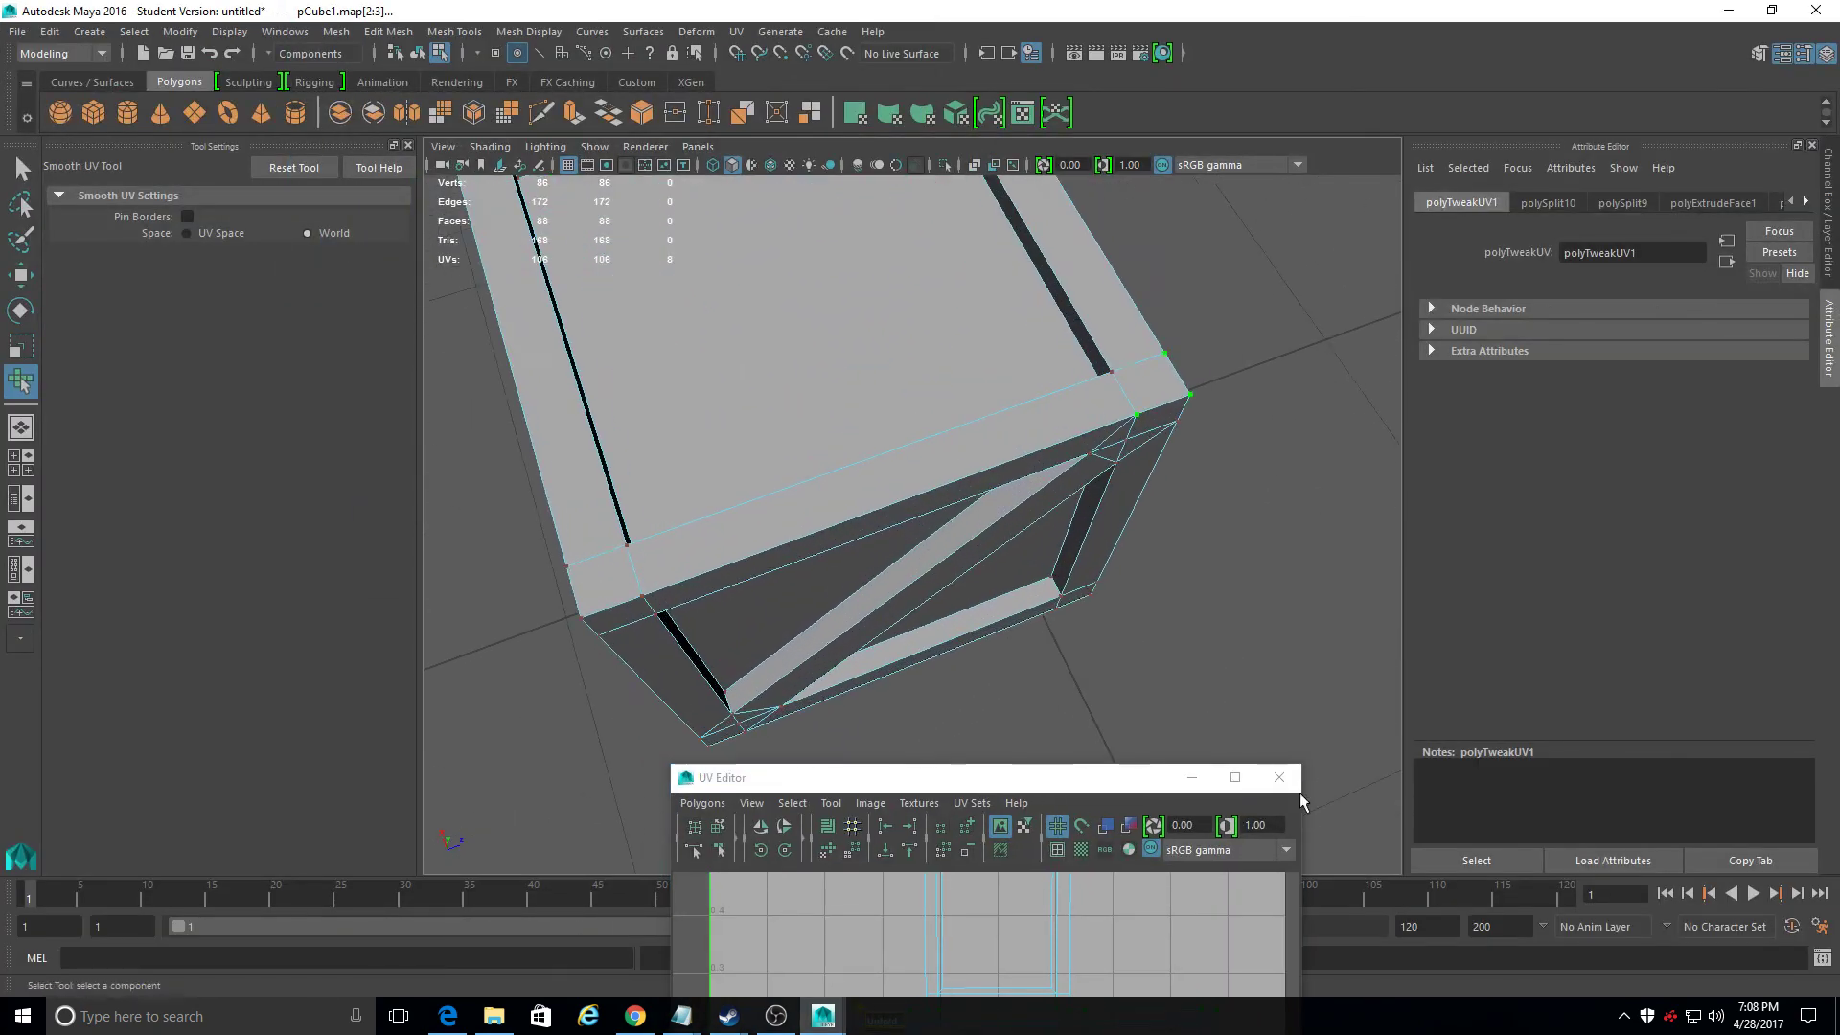
pyautogui.keyDown('alt'); pyautogui.moveTo(973, 613); pyautogui.dragTo(1200, 452); pyautogui.keyUp('alt')
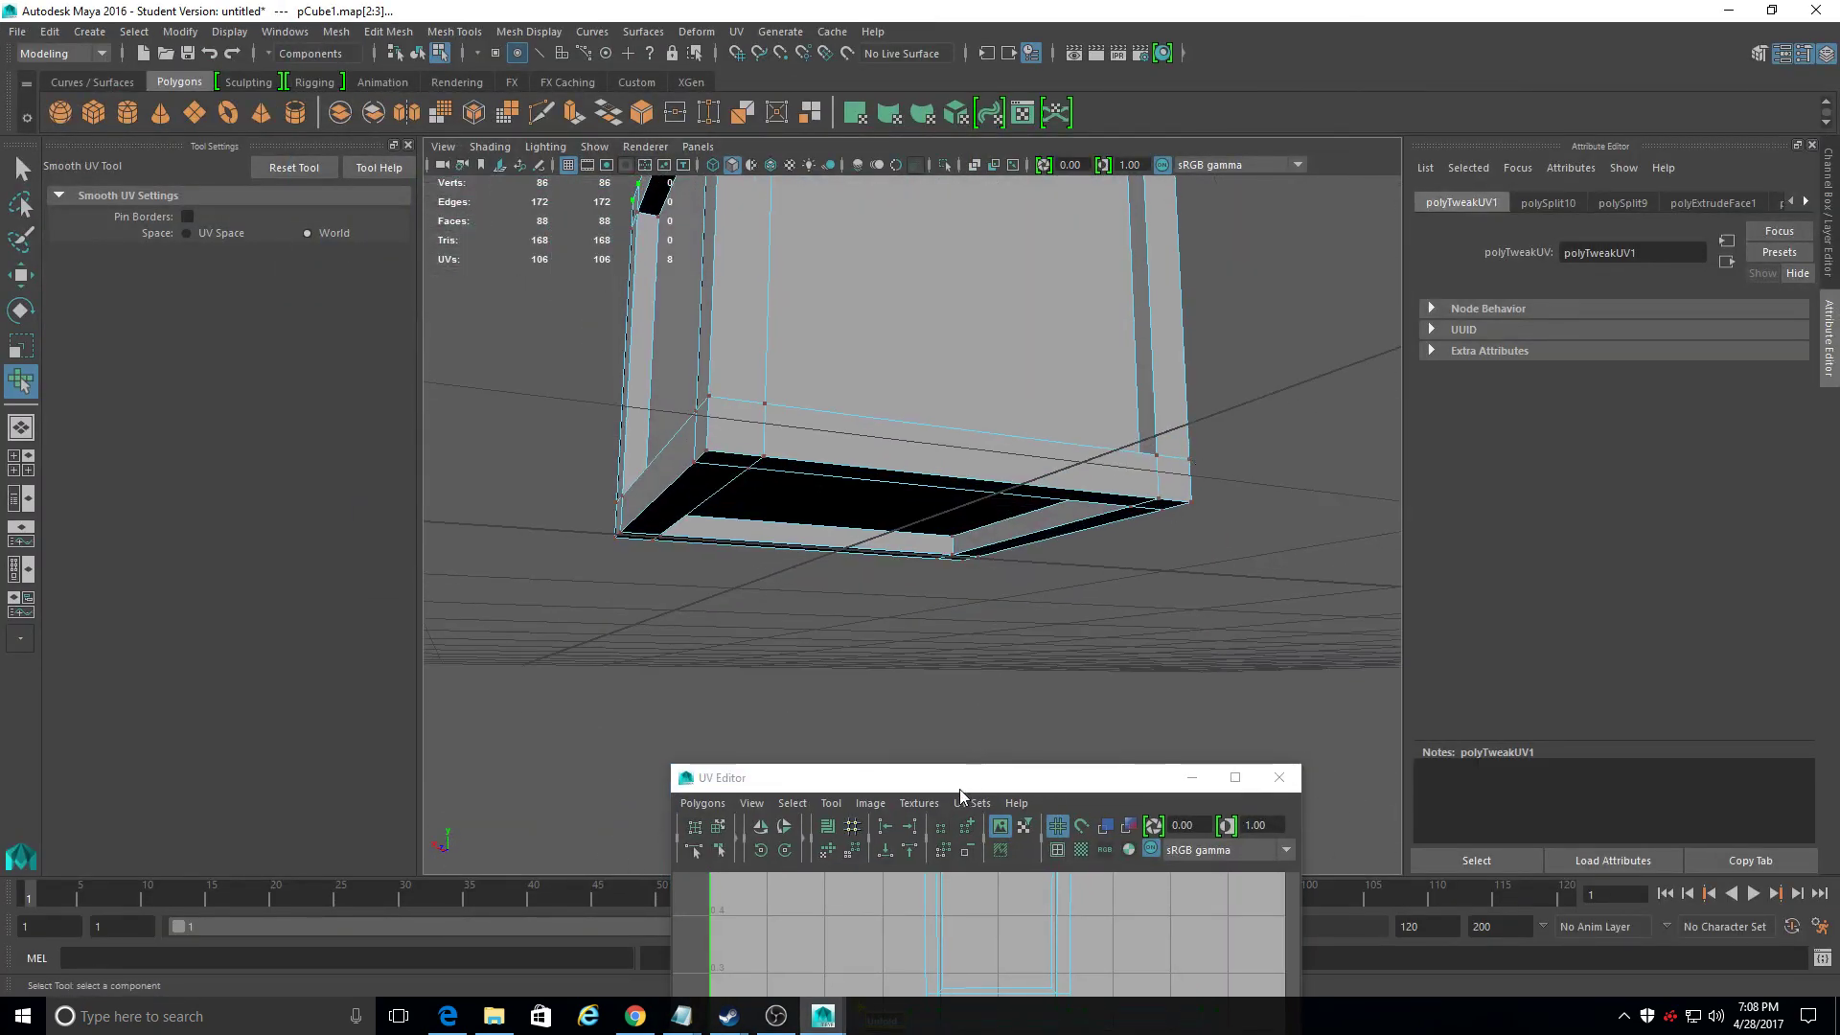
# Step: Examine where the vertical strip meets the bottom row of the UV layout, and minimize the UV Editor to face the crate's braced side
pyautogui.moveTo(958, 781); pyautogui.dragTo(920, 236)
pyautogui.keyDown('alt'); pyautogui.moveTo(757, 596); pyautogui.dragTo(903, 507, button='middle'); pyautogui.keyUp('alt')
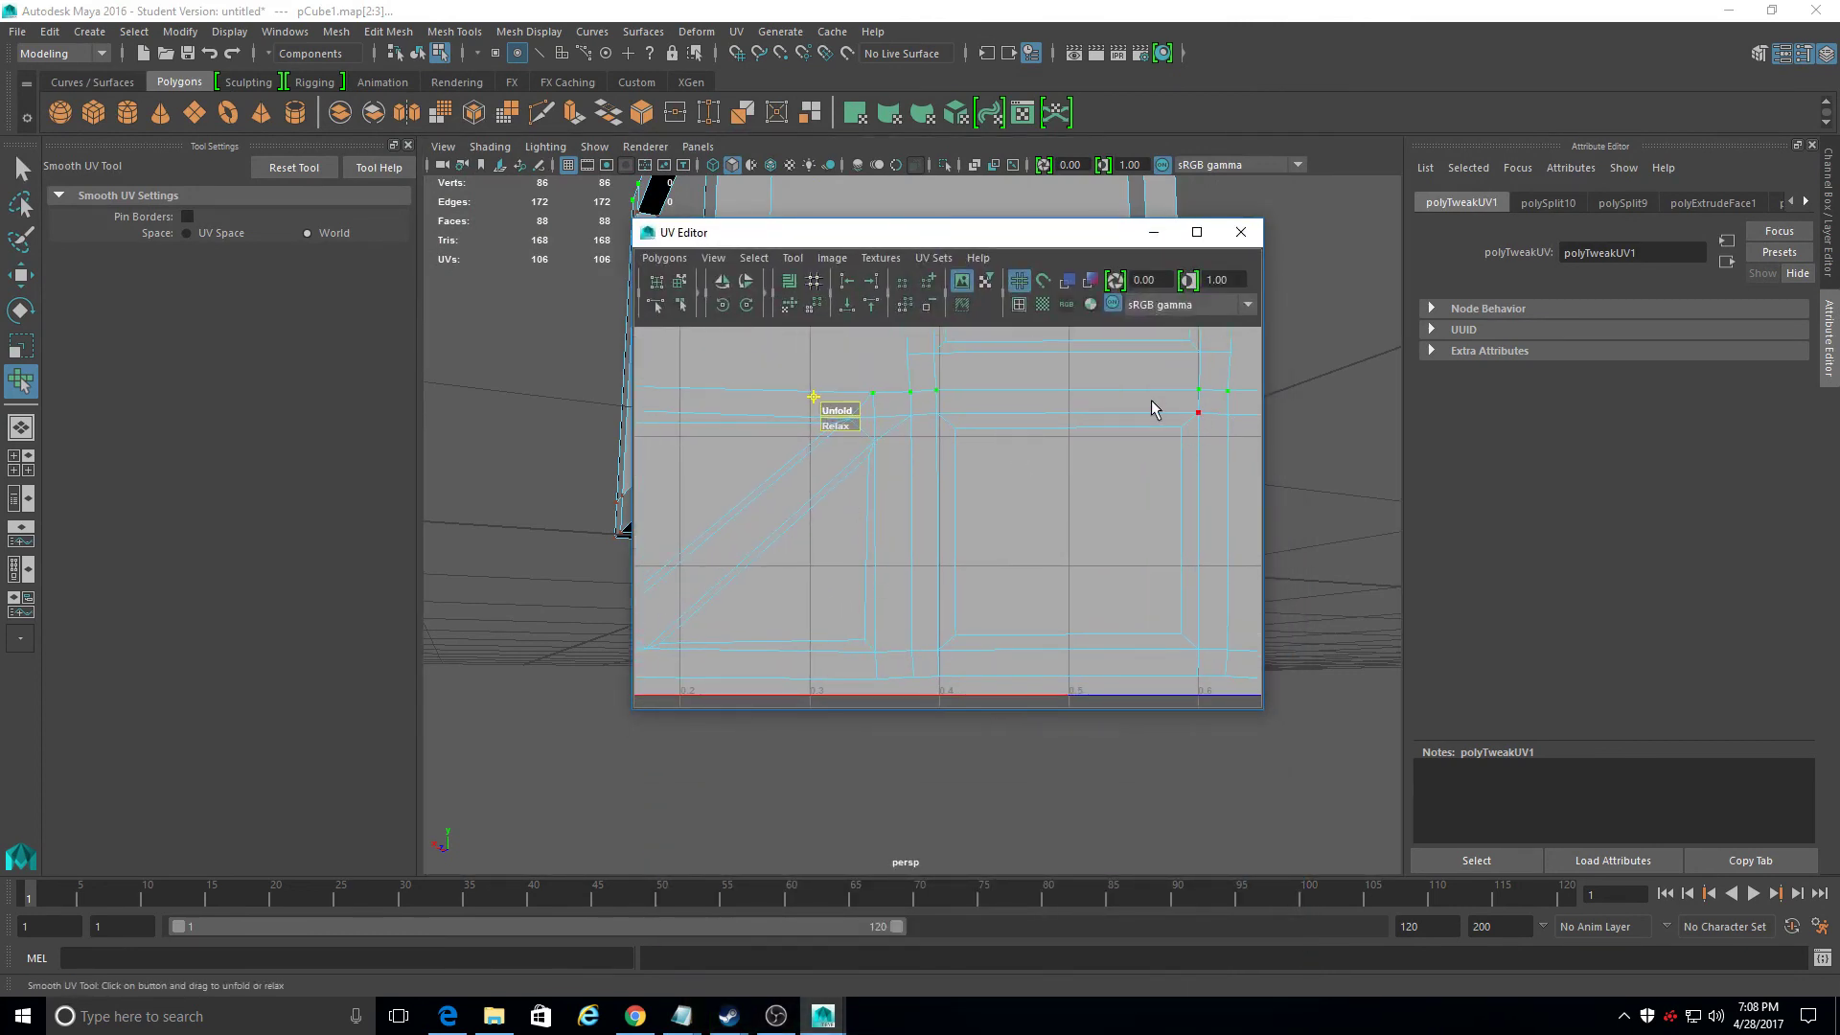
pyautogui.keyDown('alt'); pyautogui.moveTo(907, 386); pyautogui.dragTo(906, 681, button='middle'); pyautogui.keyUp('alt')
pyautogui.scroll(-4, 894, 607)
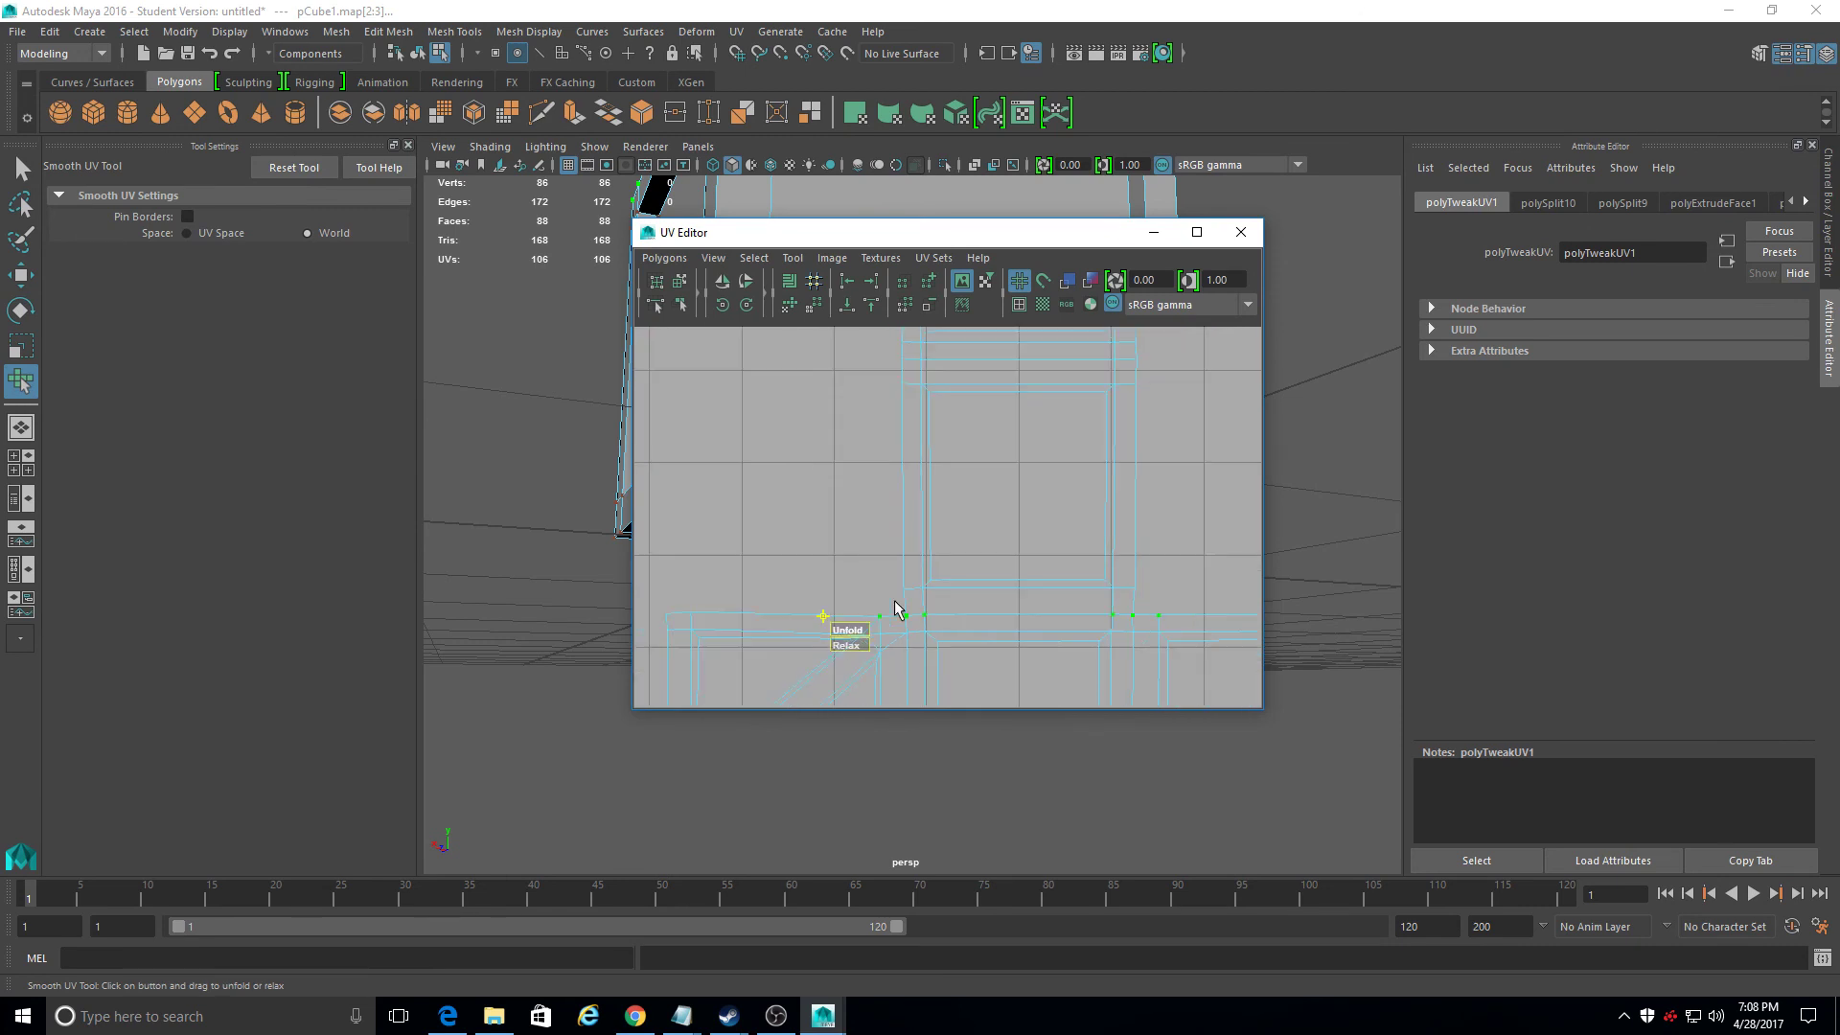
pyautogui.scroll(3, 894, 605)
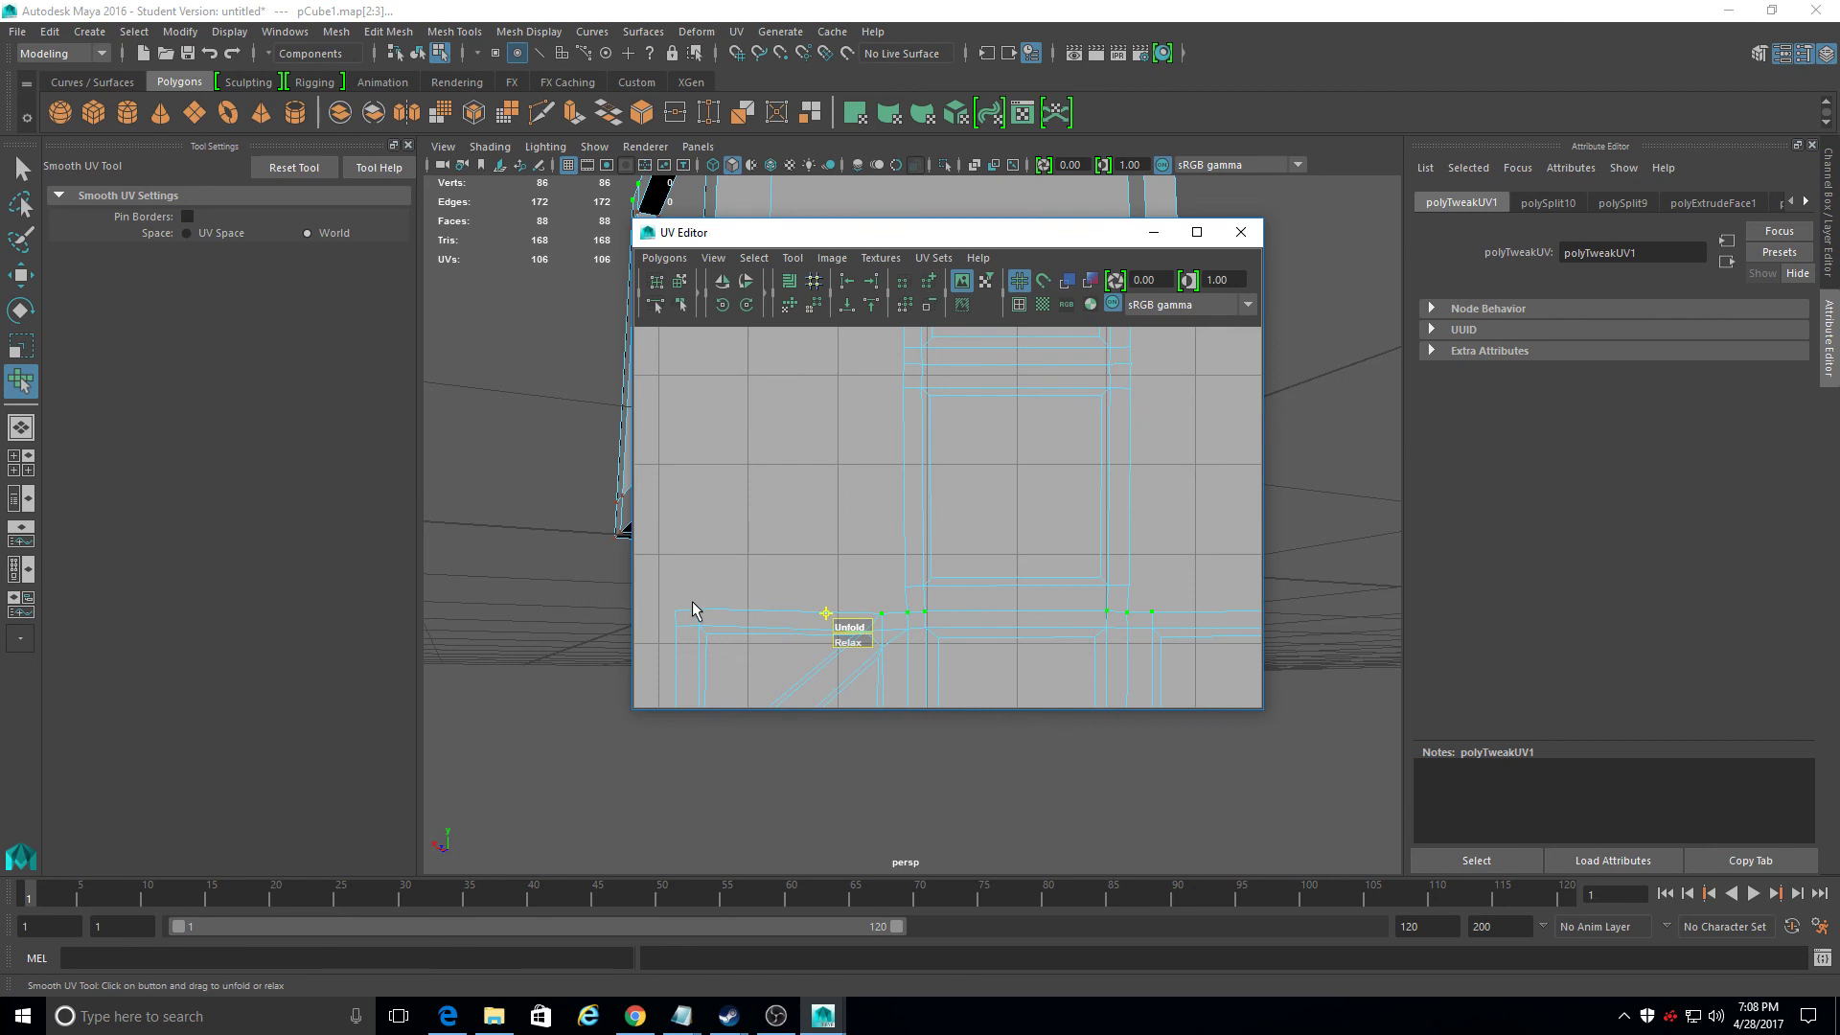
pyautogui.click(1154, 232)
pyautogui.keyDown('alt'); pyautogui.moveTo(1093, 326); pyautogui.dragTo(1111, 849); pyautogui.keyUp('alt')
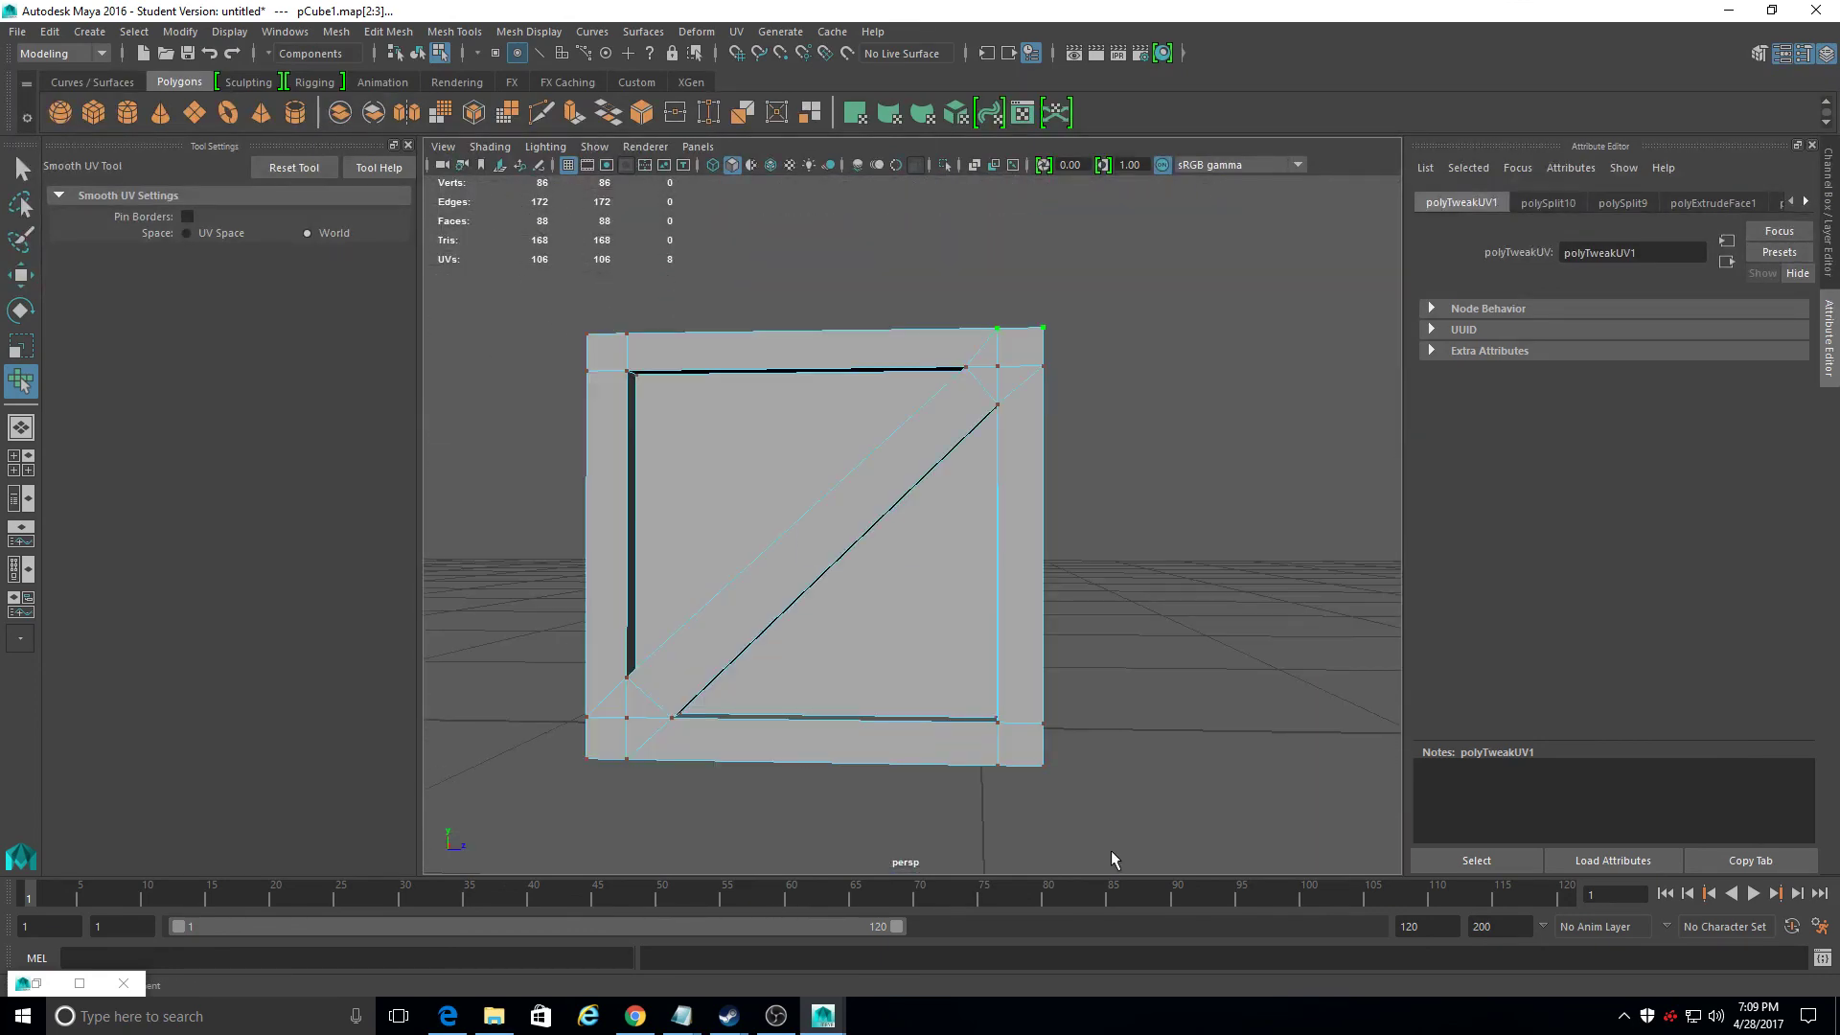